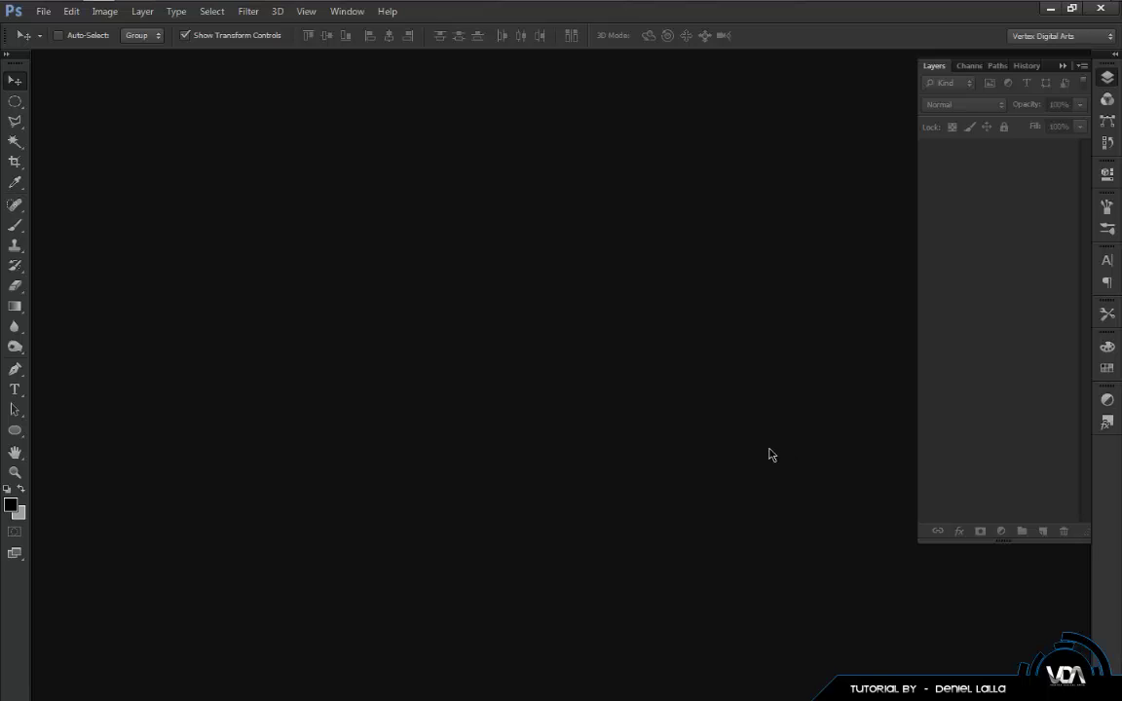
- Create a new 1920 × 1080 px document at 300 pixels/inch with a white background
click(43, 11)
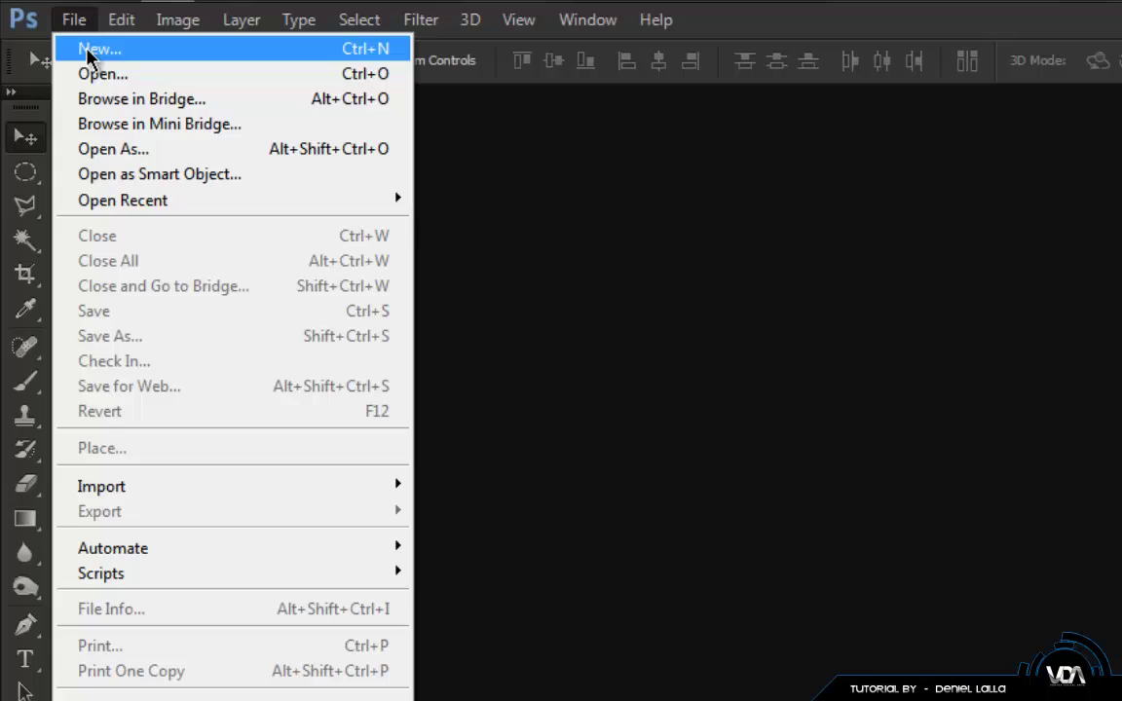
click(92, 48)
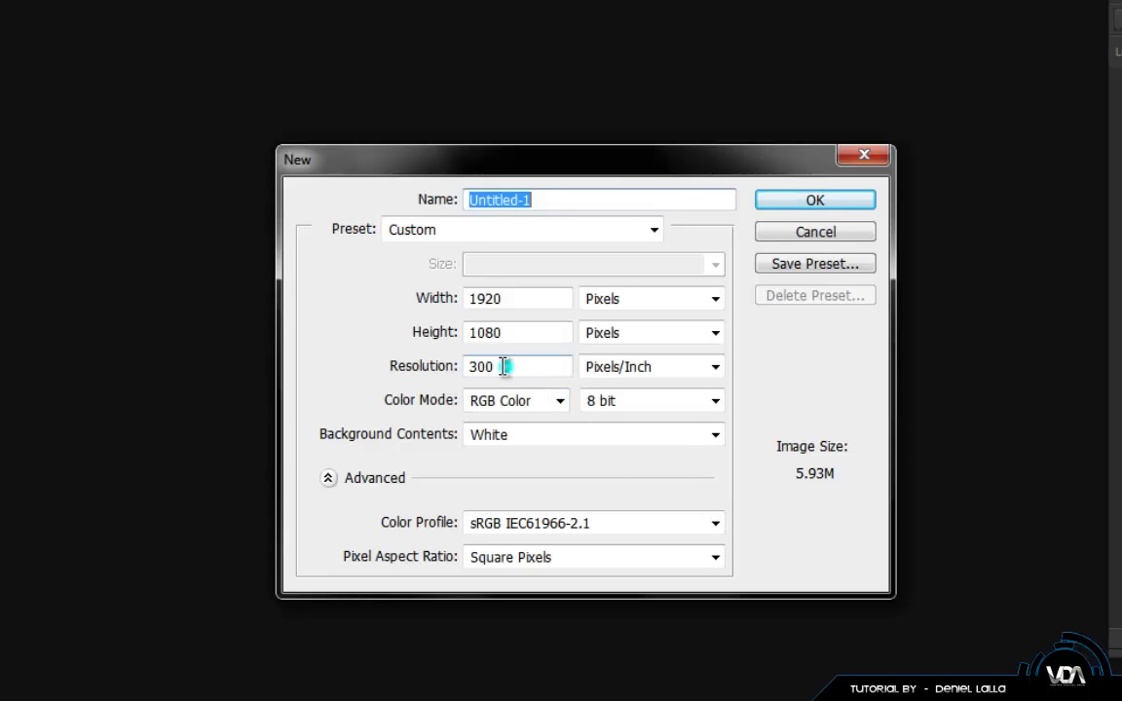
drag(508, 366, 448, 370)
text(7)
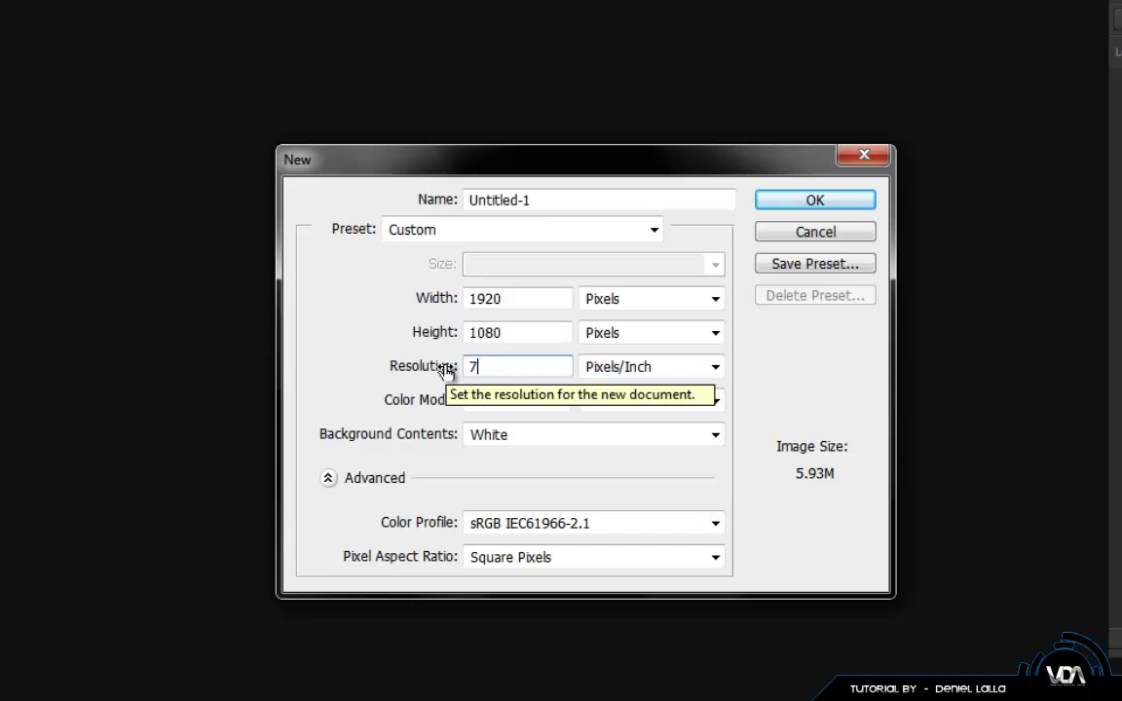
text(2)
drag(500, 366, 431, 368)
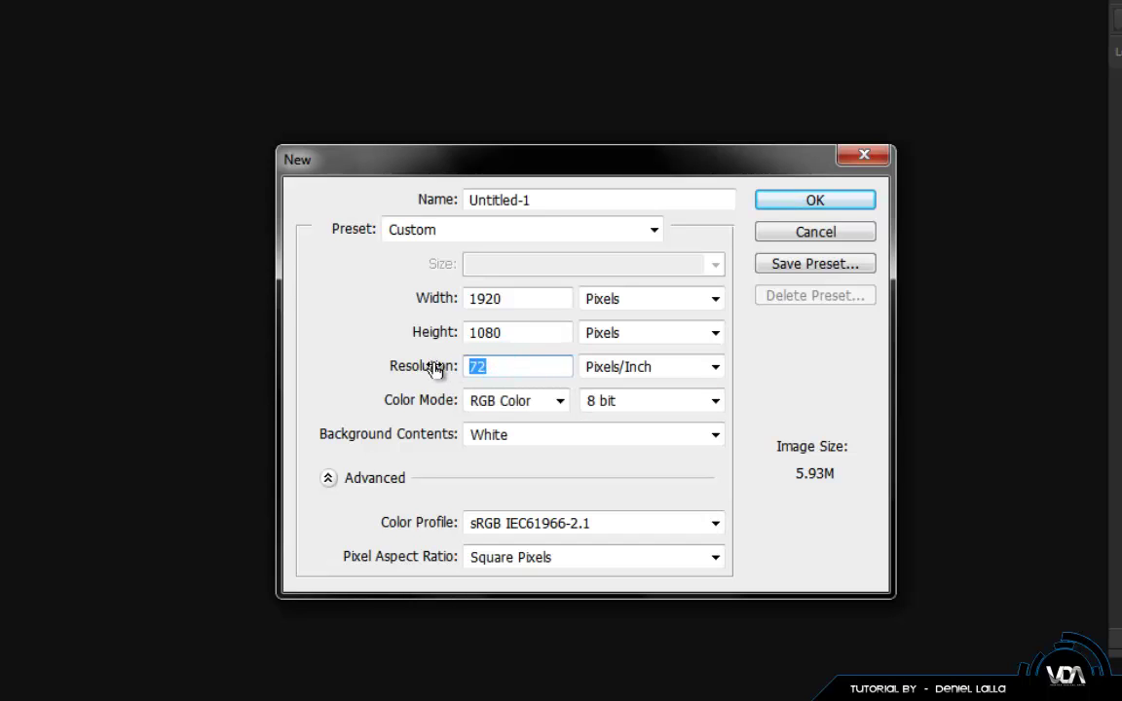
text(300)
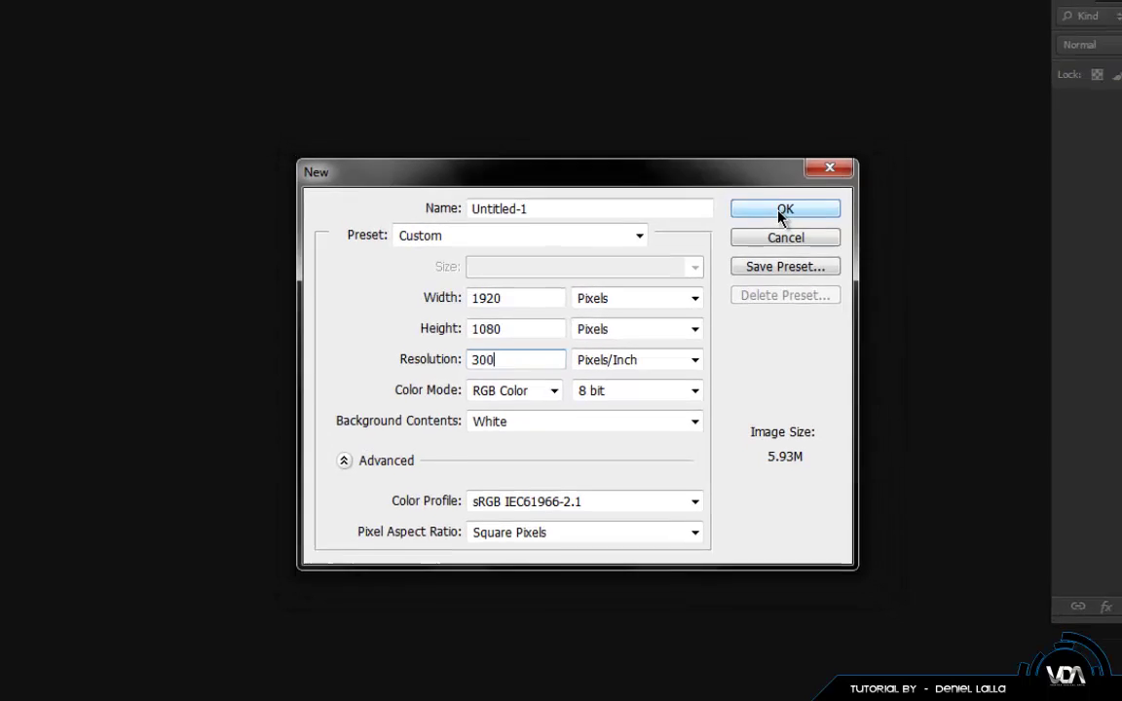
click(812, 202)
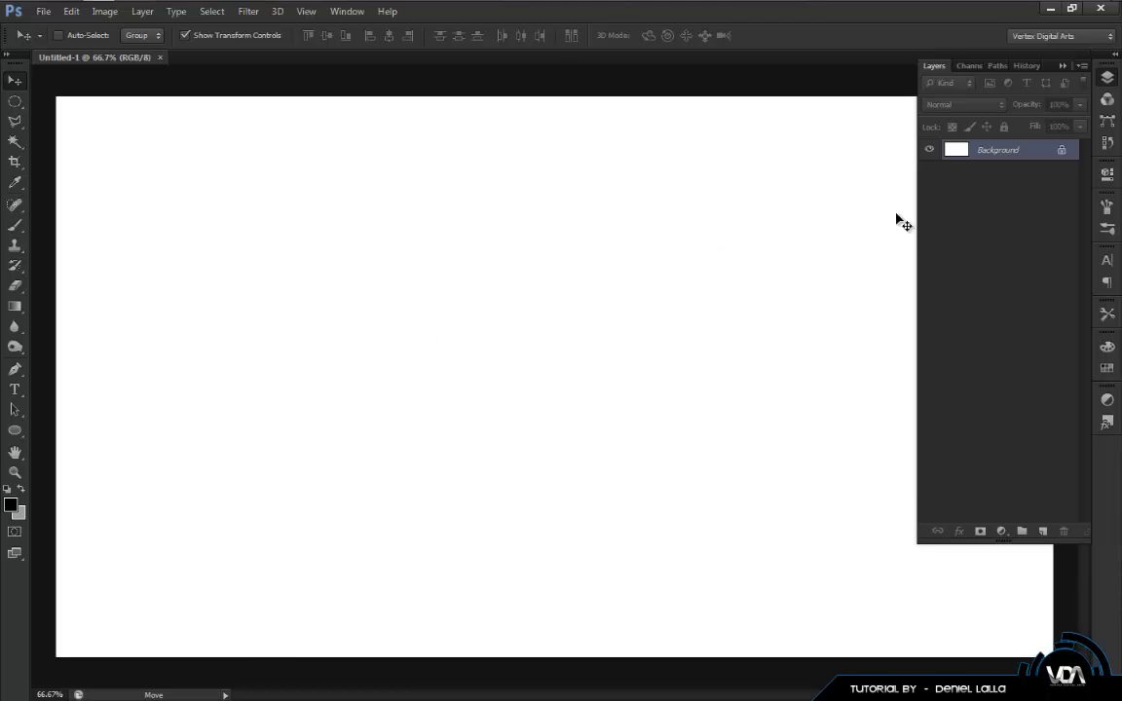
- Zoom to 50%, type a black Disco Deck 260 px letter E, and move it to the canvas's left side
click(1064, 67)
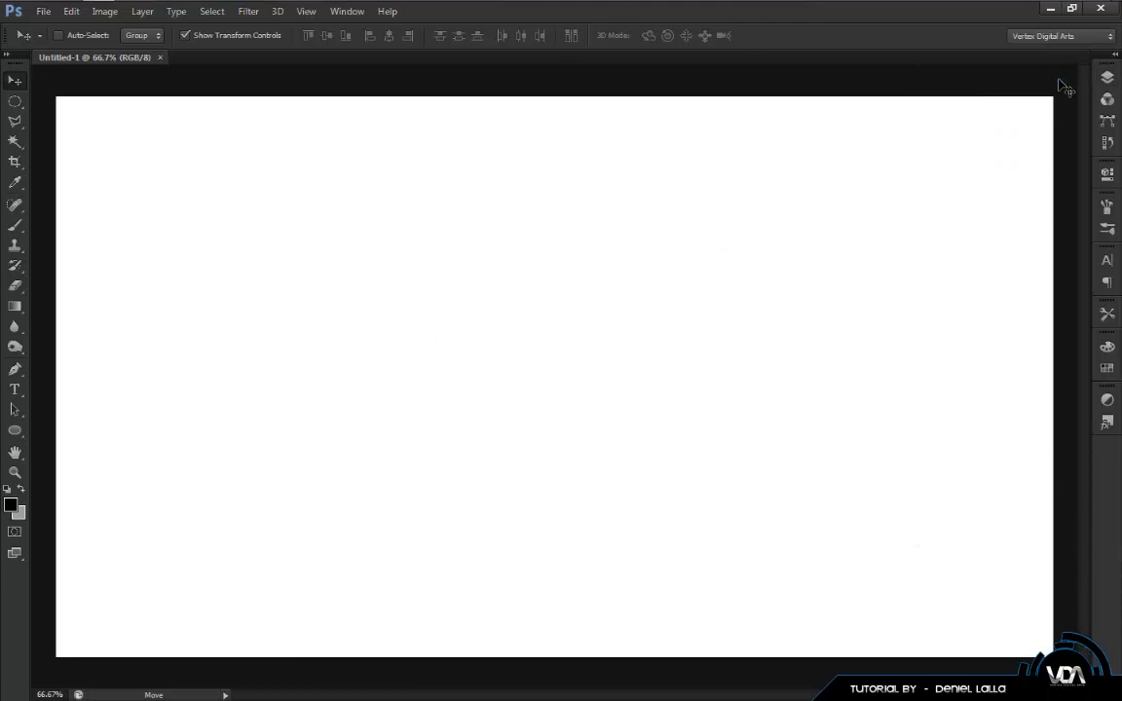
key(ctrl+minus)
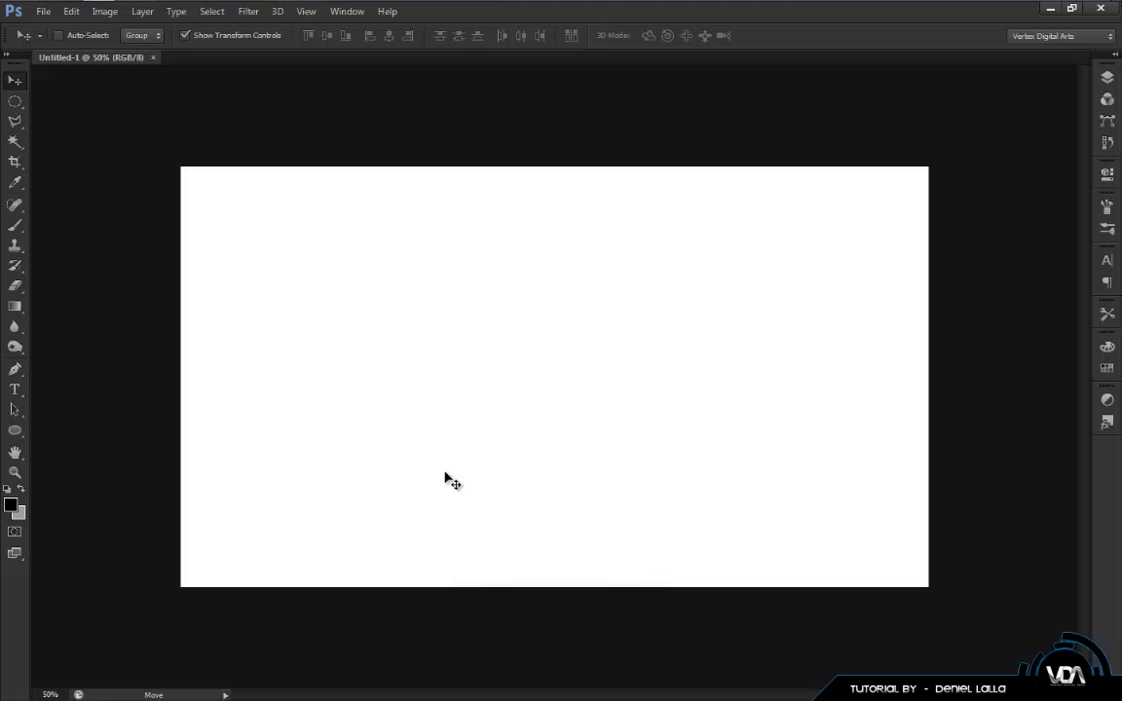
key(F7)
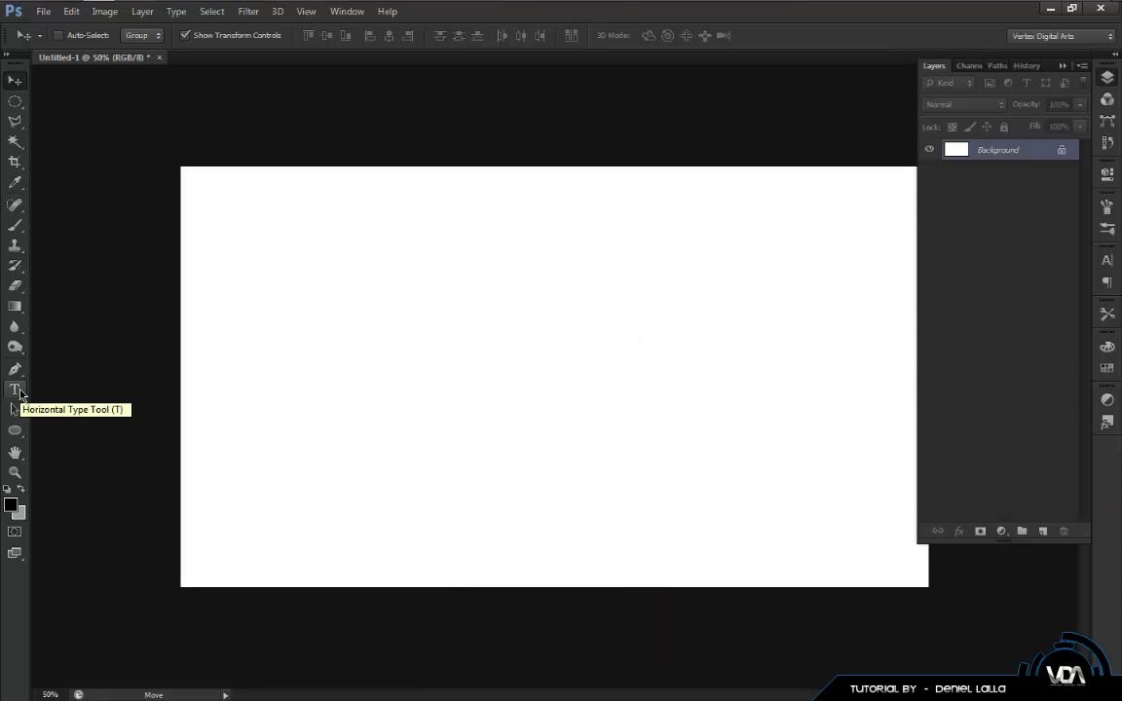
click(15, 391)
click(555, 405)
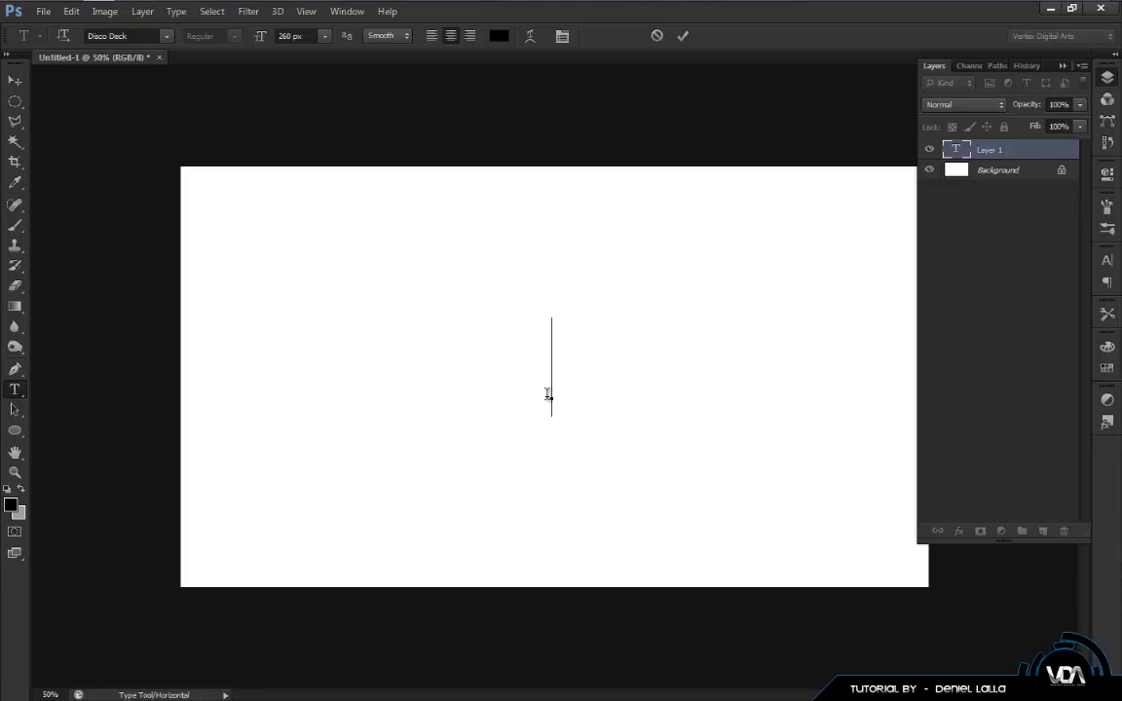
text(a)
key(ctrl+a)
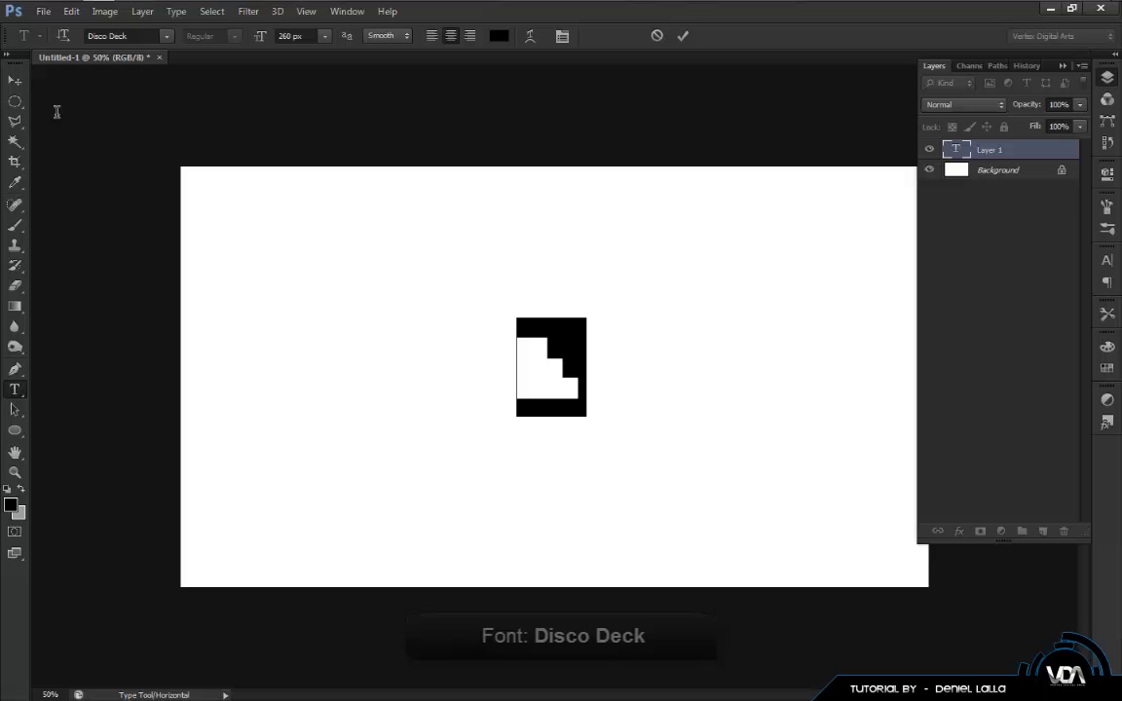
click(14, 78)
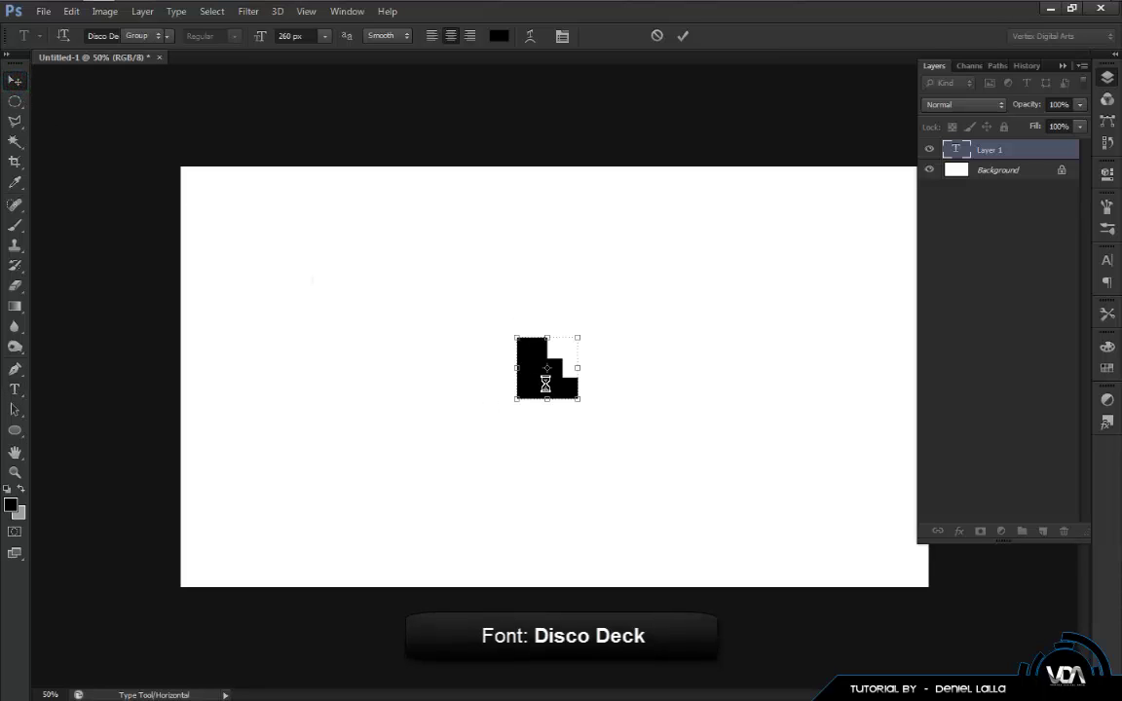
drag(548, 389, 339, 402)
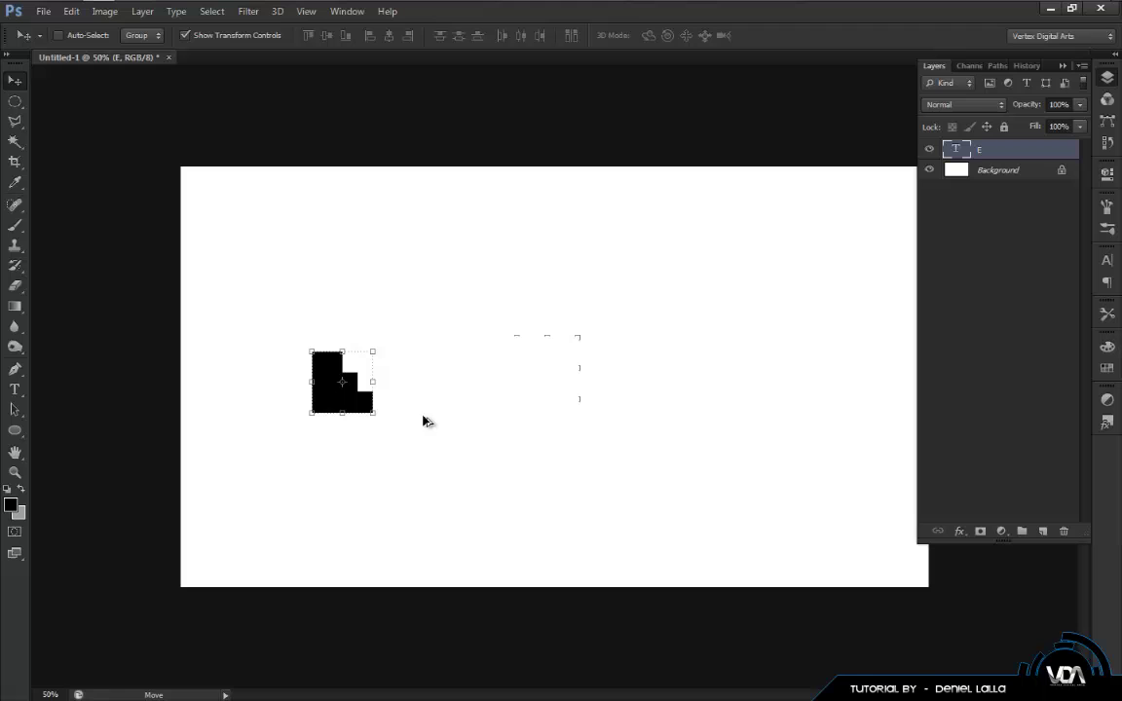
- Shift+Alt-drag the E to duplicate it into a horizontal row of copies
key(shift+alt)
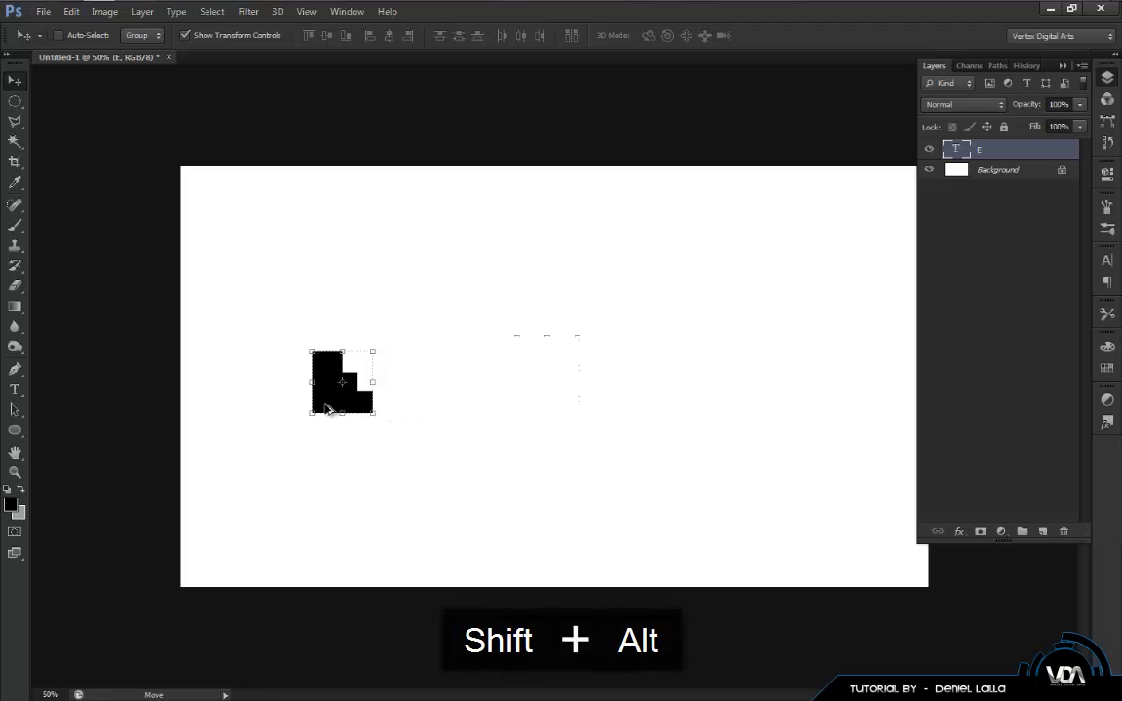
drag(326, 403, 681, 405)
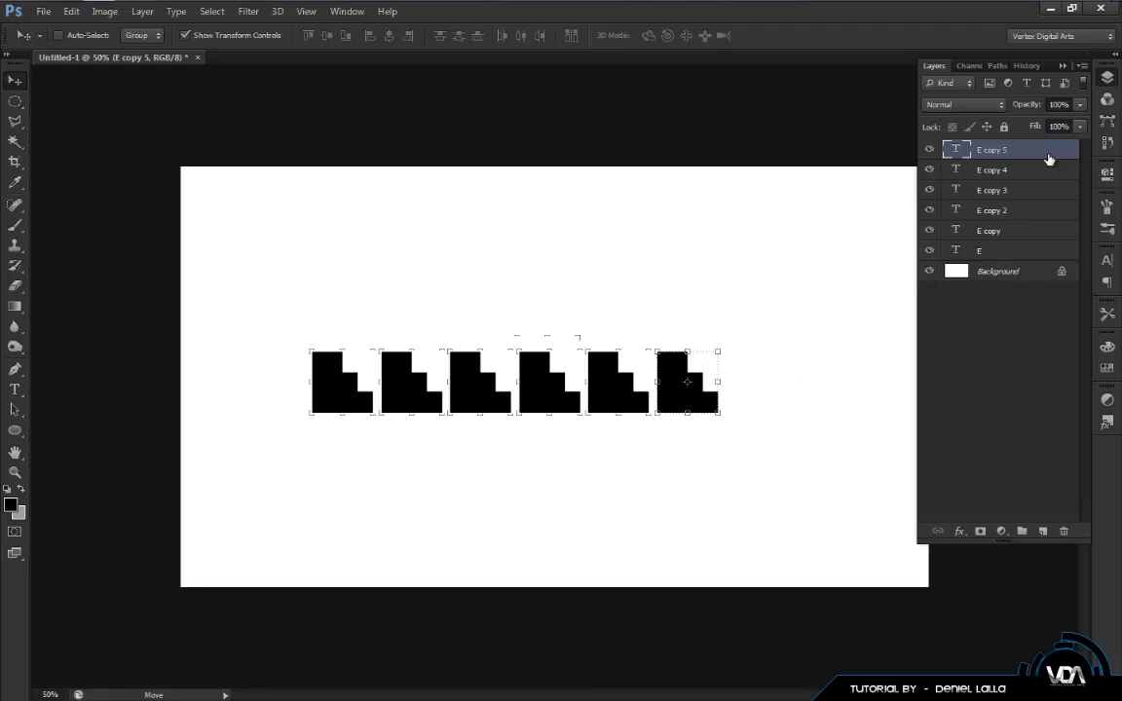
click(974, 362)
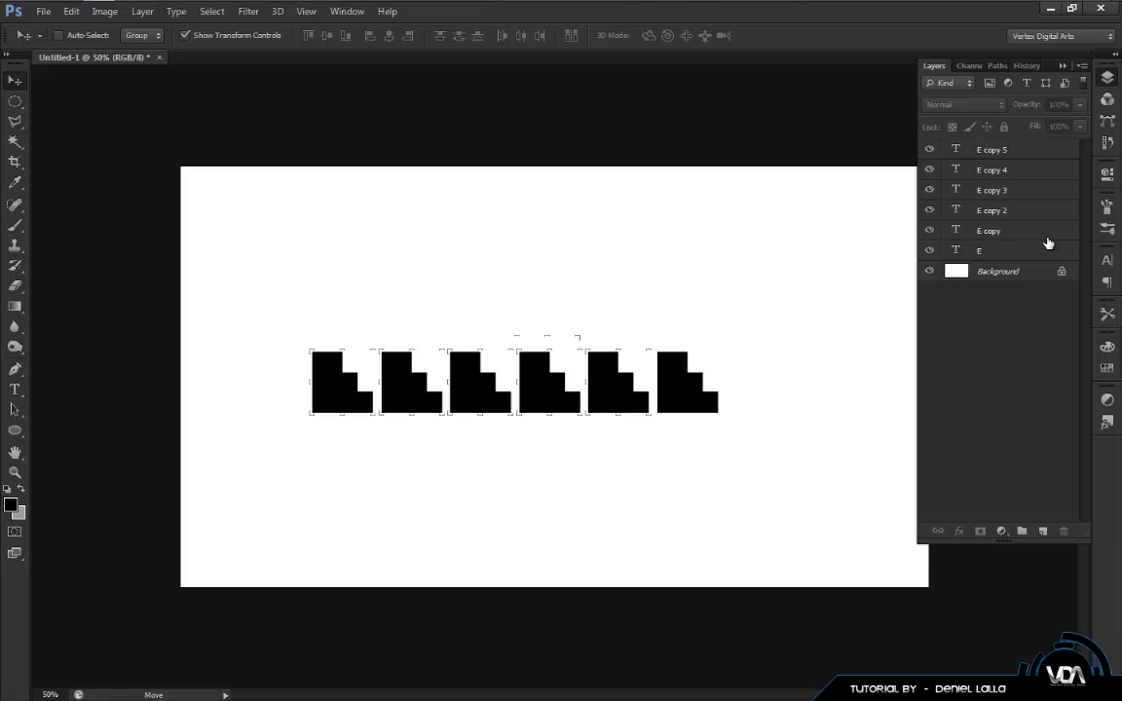
- Reorder the letter layers in the Layers panel from E down to E copy 5
click(1009, 251)
ctrl+click(1017, 146)
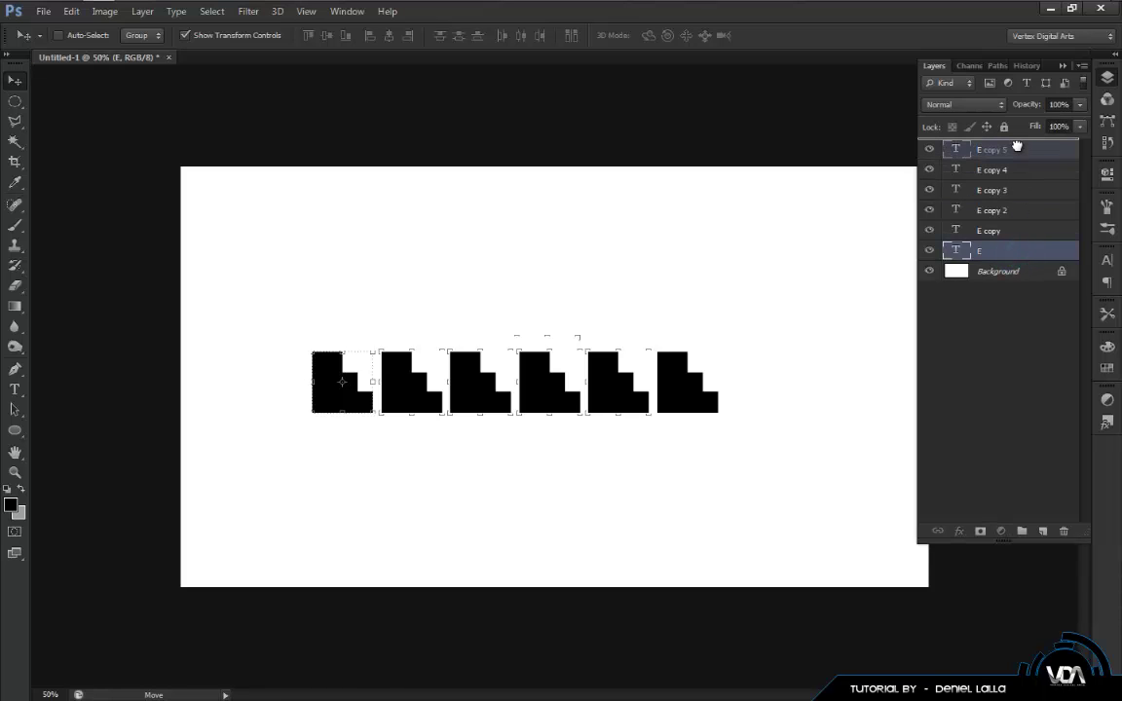
drag(1018, 246, 1024, 204)
click(1020, 251)
ctrl+click(1022, 192)
click(1025, 249)
ctrl+click(1025, 214)
click(1017, 191)
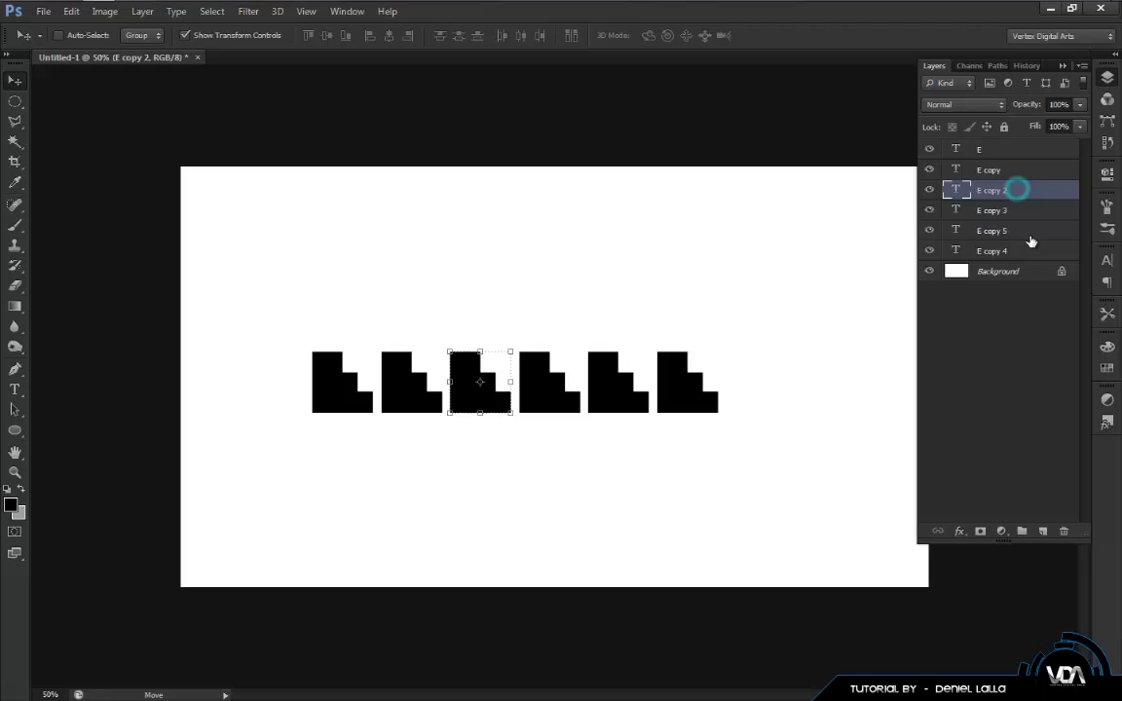
click(1026, 251)
drag(1029, 232, 1029, 232)
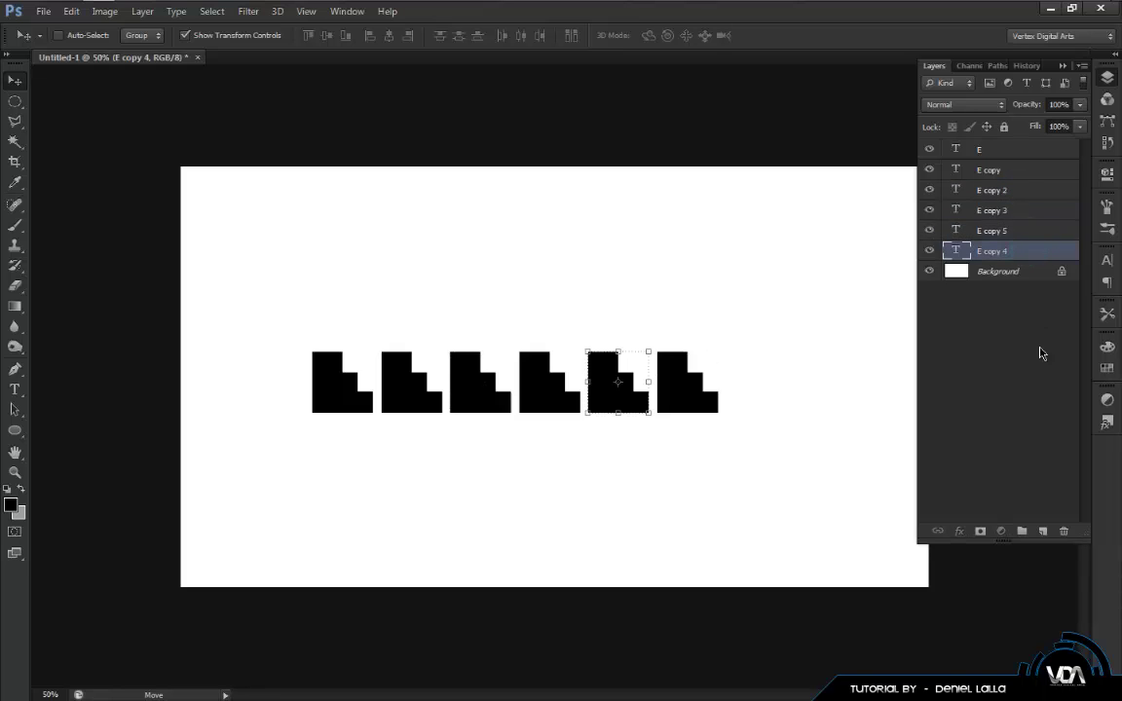
click(1040, 345)
click(1013, 151)
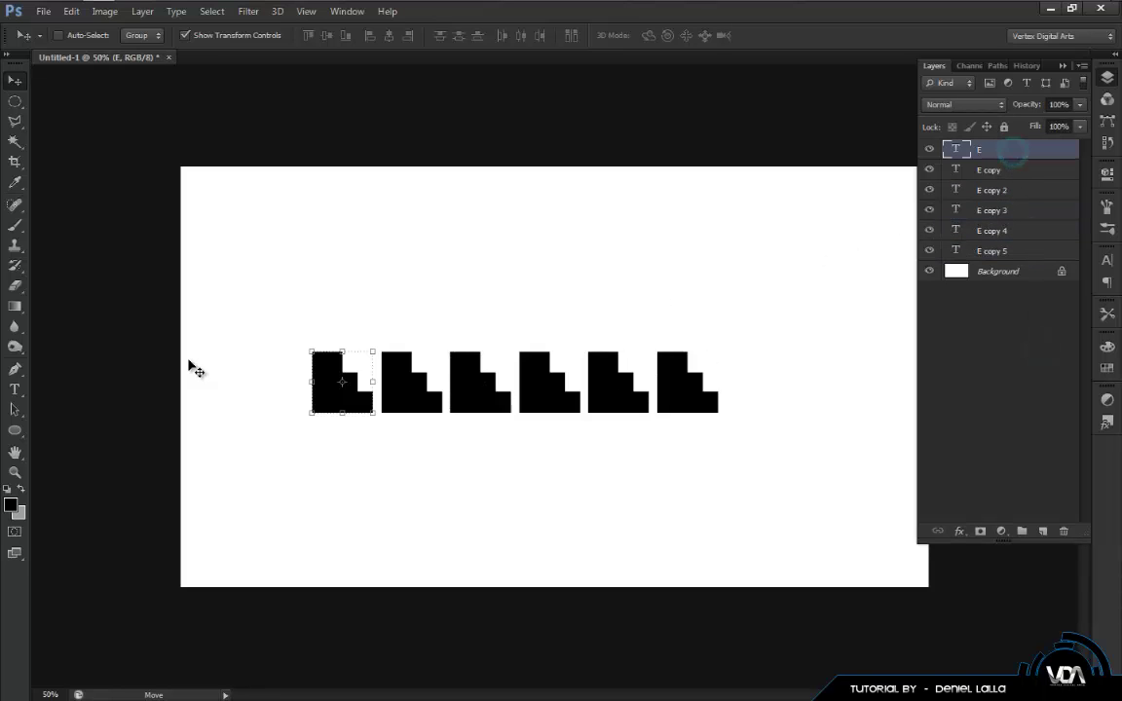
click(14, 389)
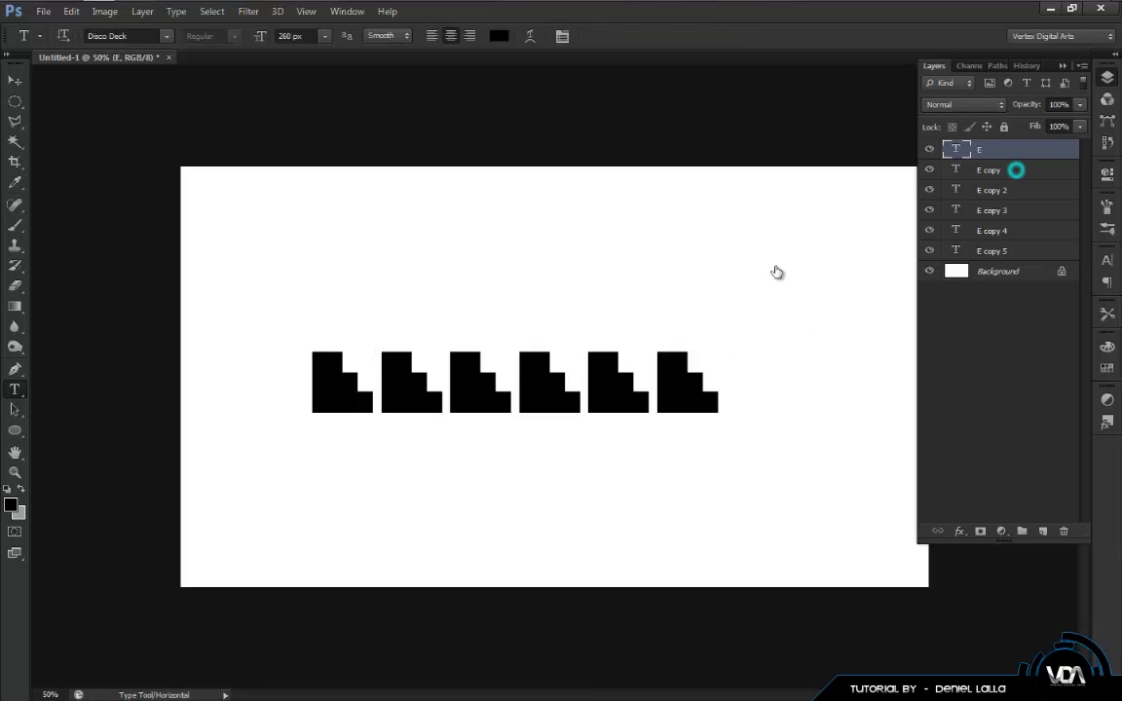
- Retype the second and third letters as F and F
key(alt+bracketleft)
click(413, 391)
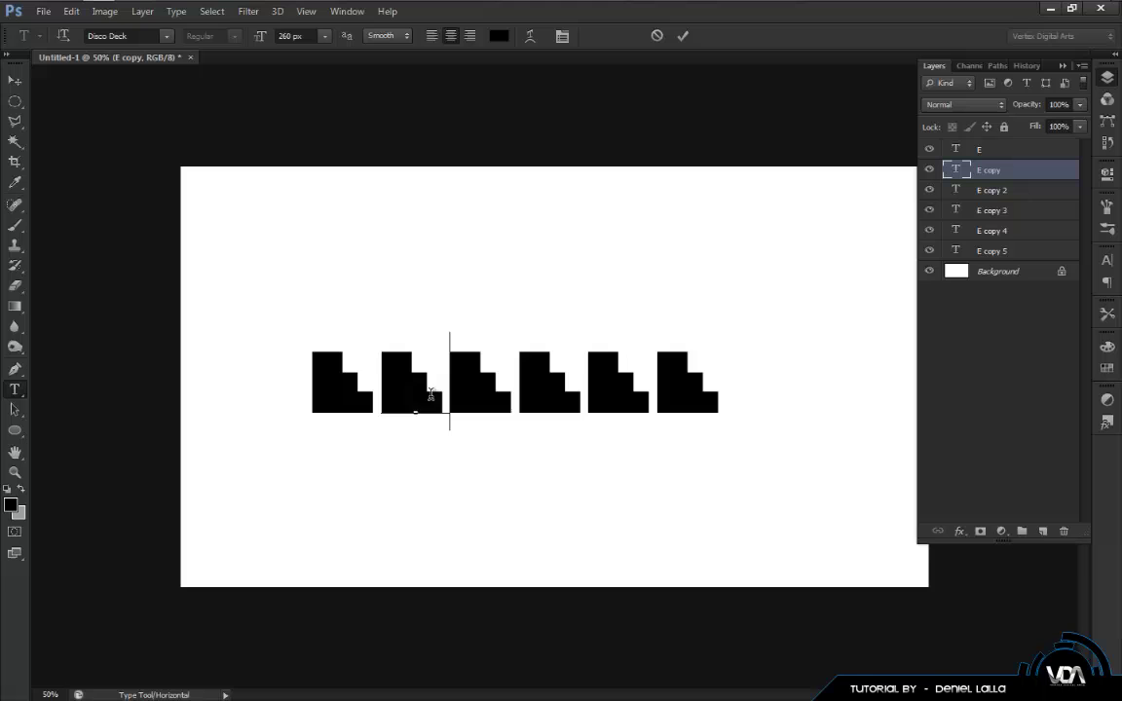
click(409, 393)
double_click(405, 393)
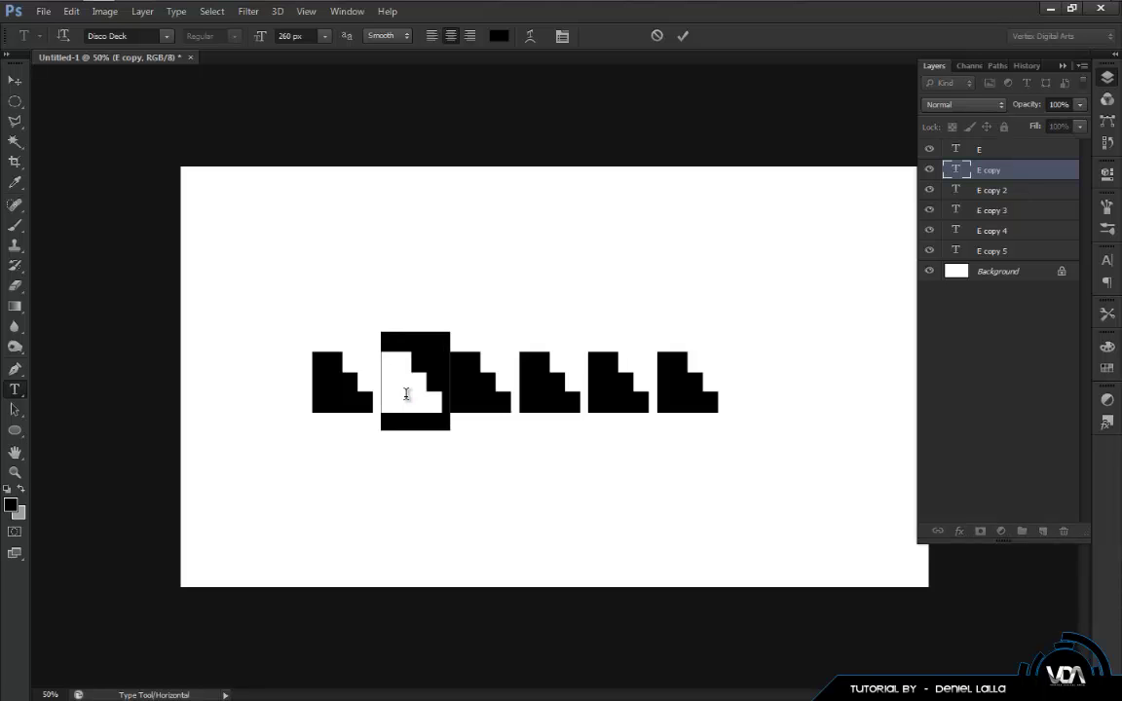
text(F)
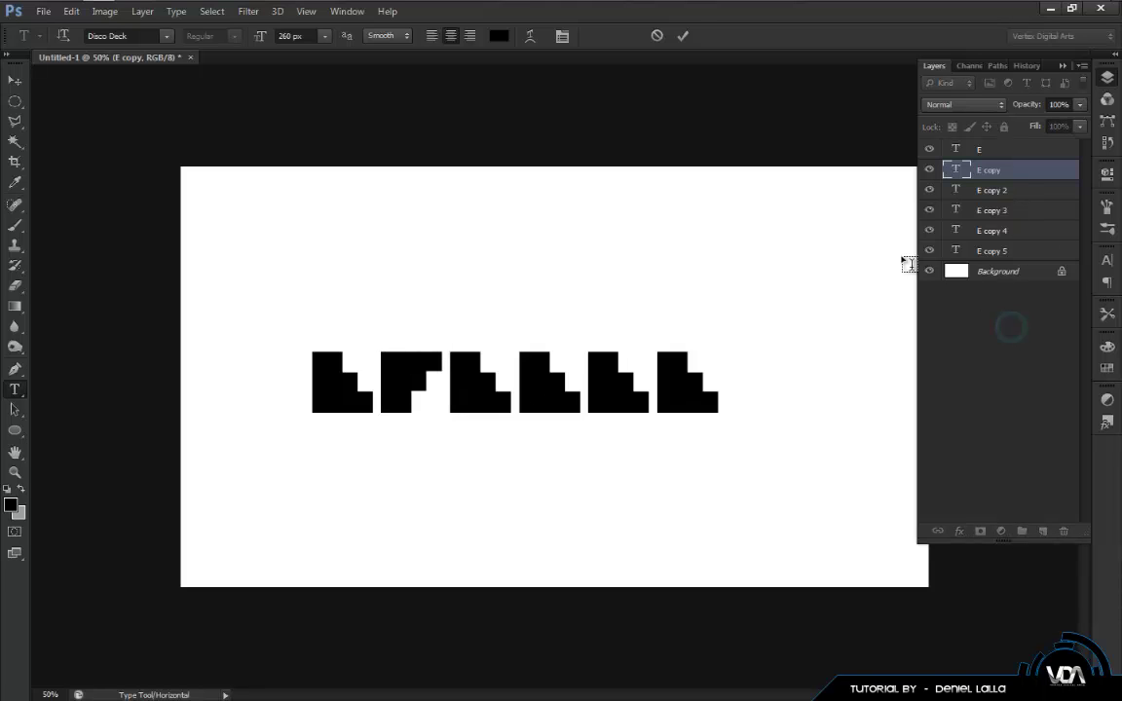
click(495, 400)
double_click(477, 400)
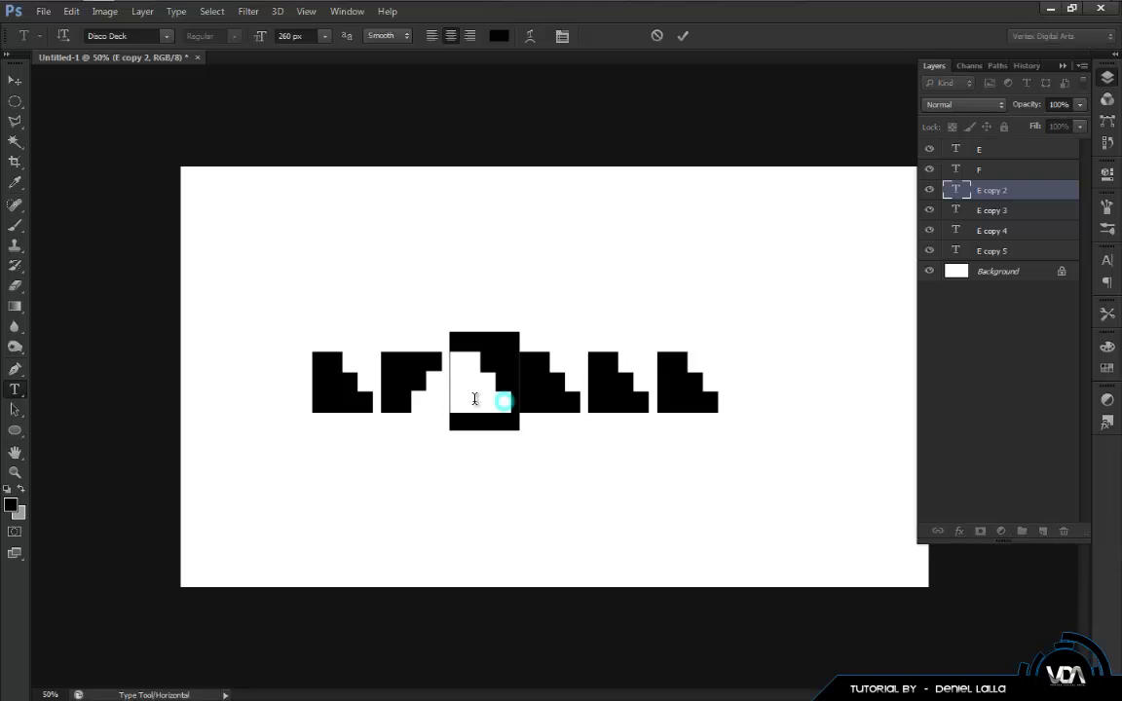
text(F)
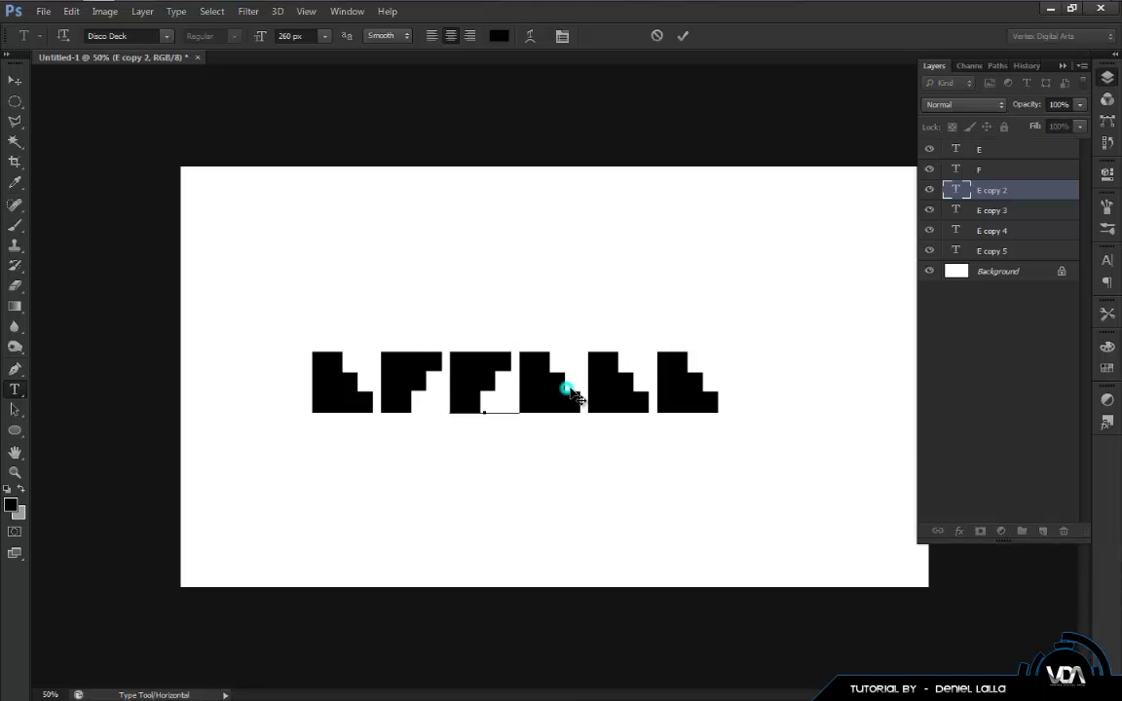
click(1035, 211)
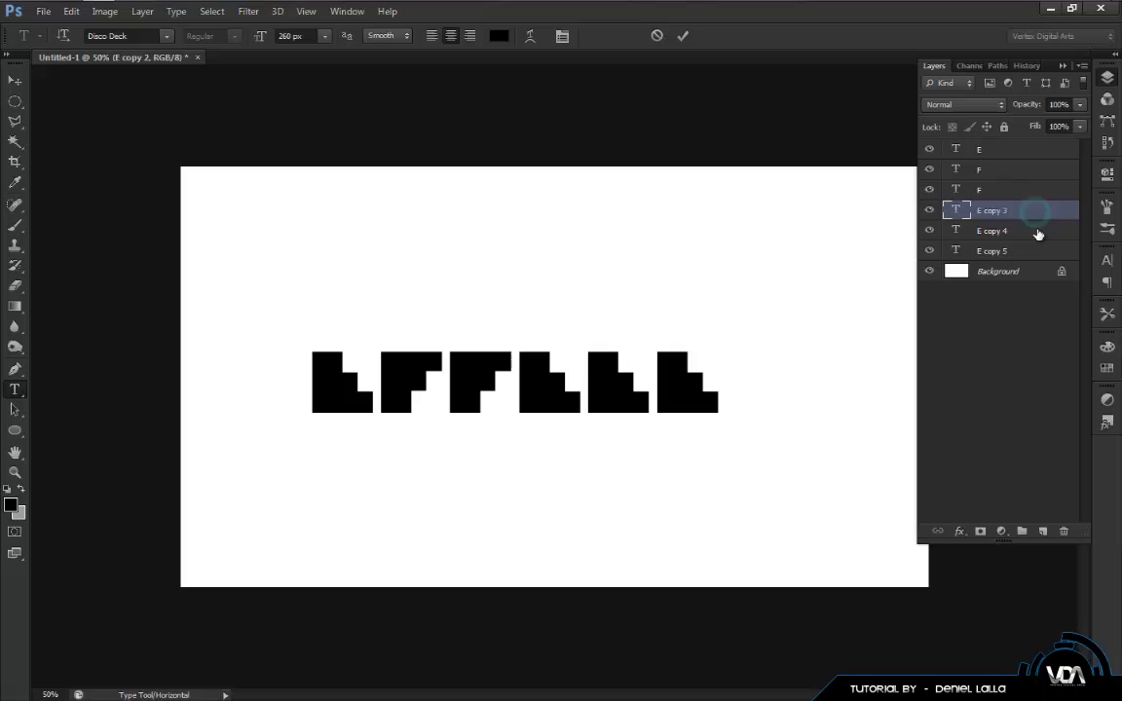
- Retype the fifth letter as C and the last letter as T, then commit
click(1035, 231)
click(635, 398)
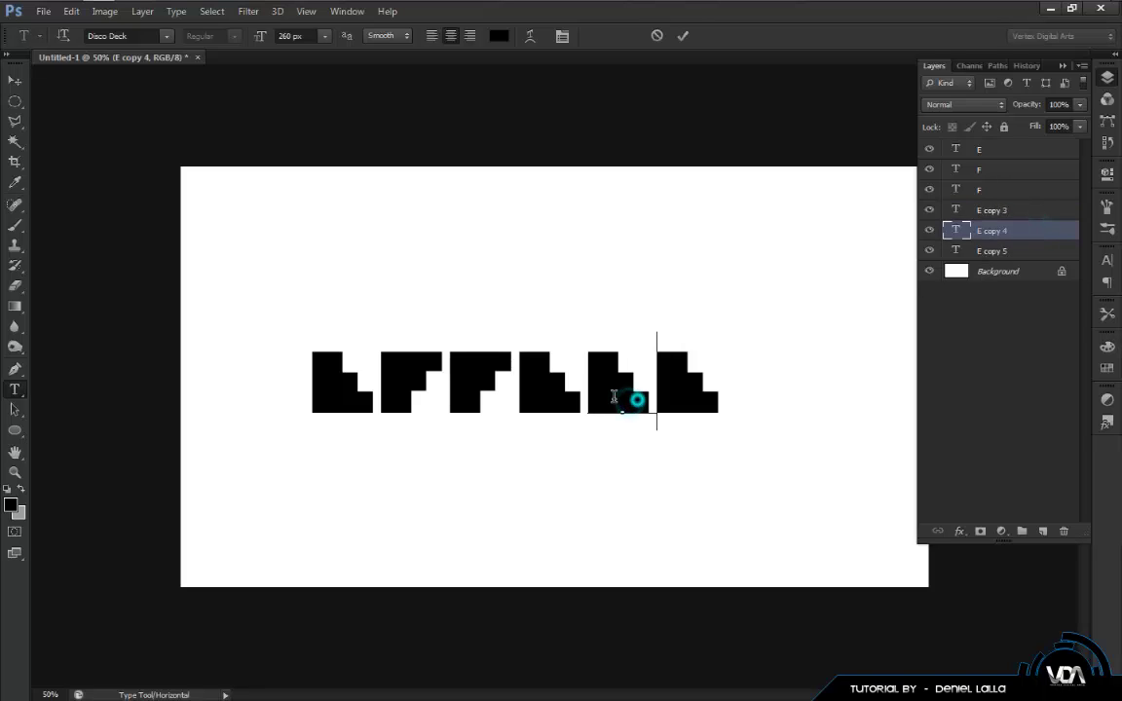
double_click(614, 397)
text(C)
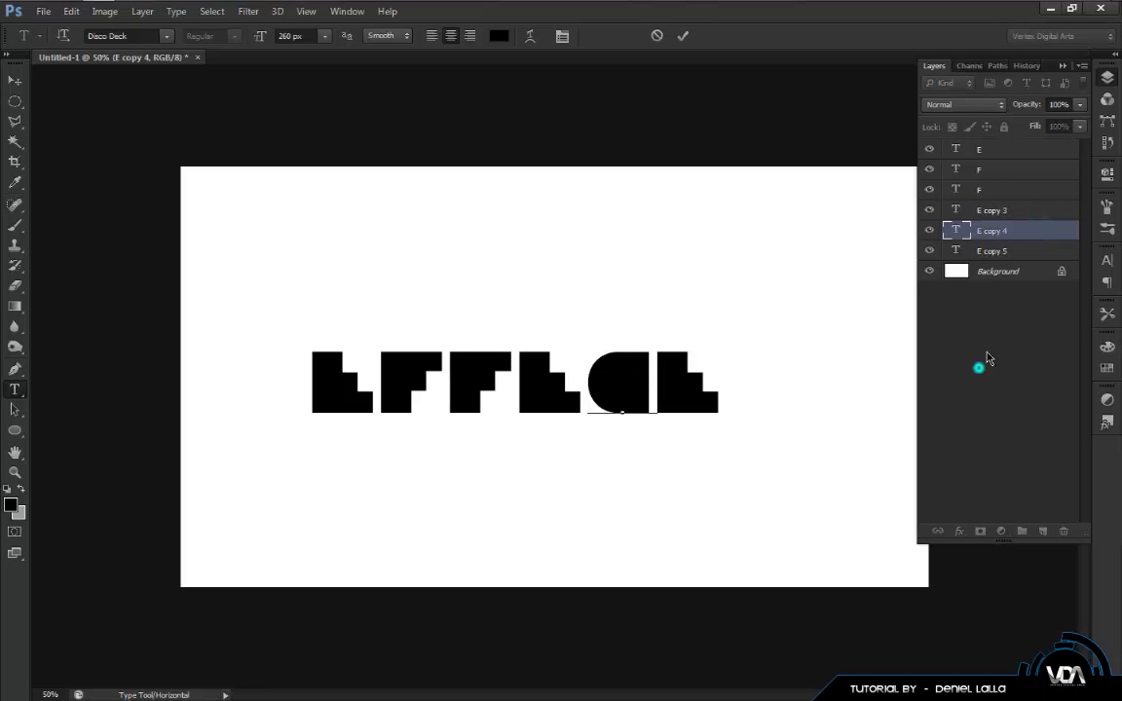
click(1023, 251)
click(706, 396)
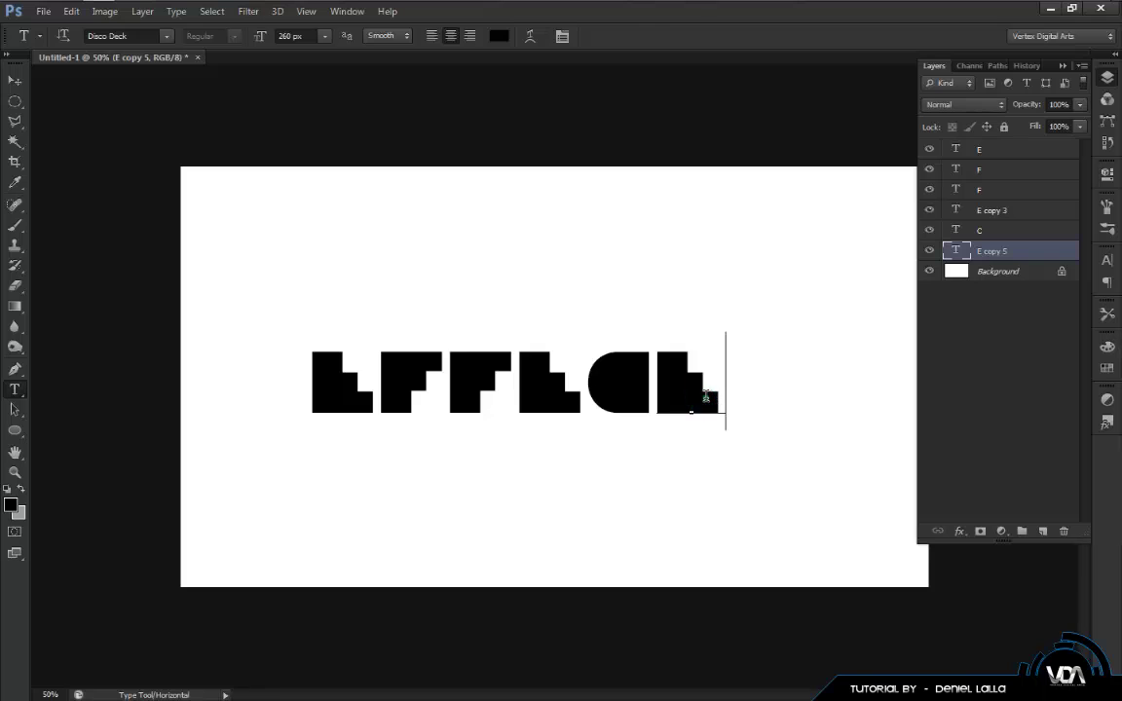
double_click(705, 397)
text(E)
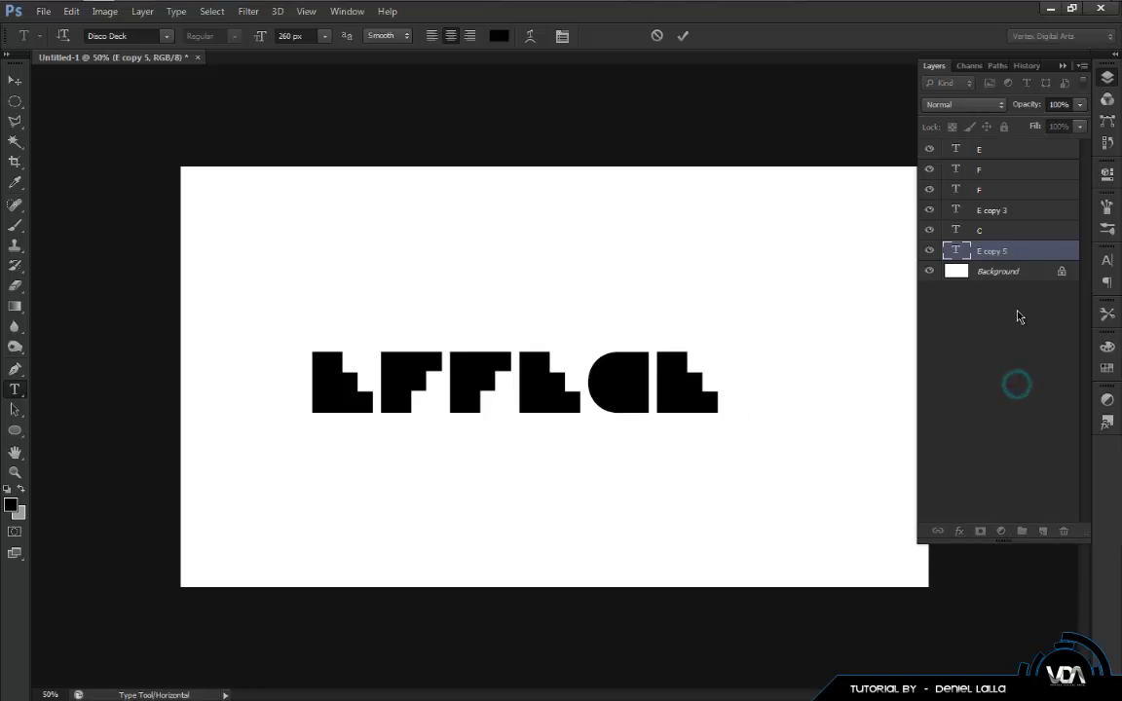
click(679, 381)
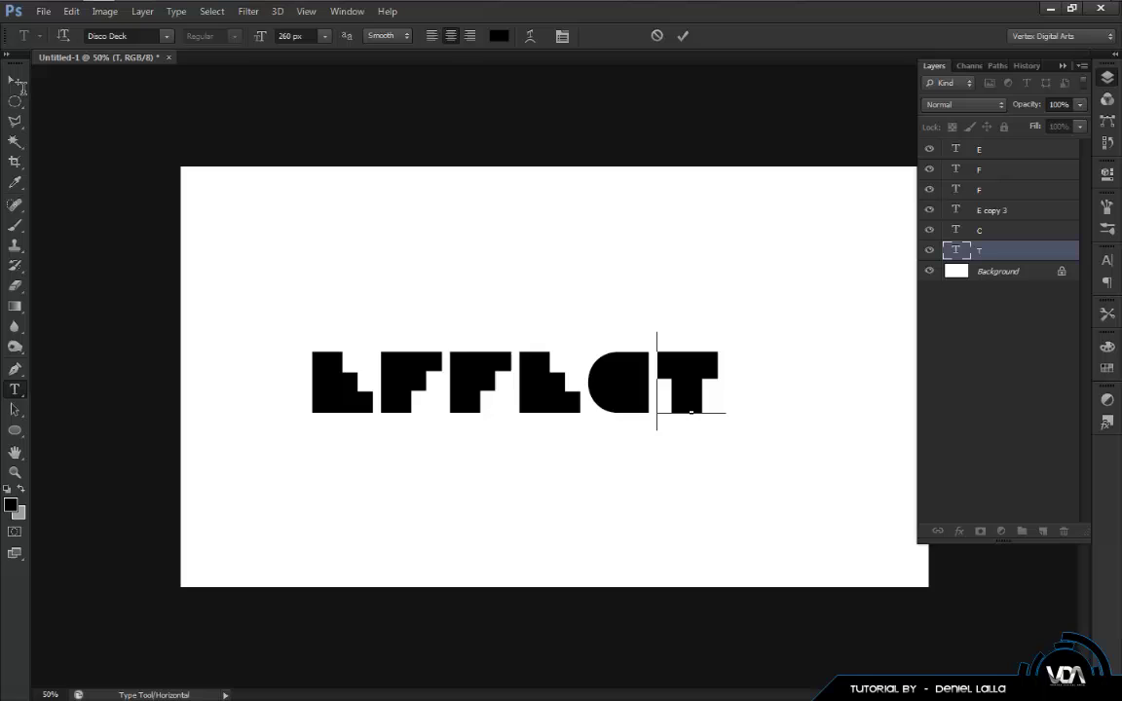
click(15, 80)
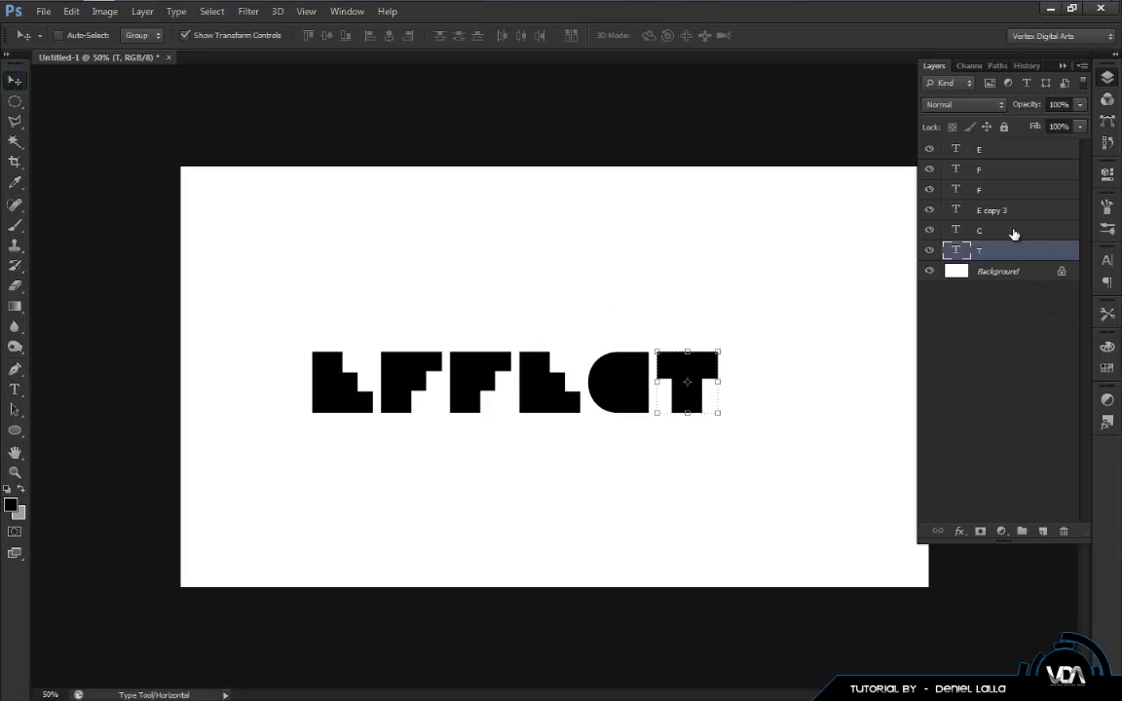
- Group the six letter layers with Ctrl+G and rename the group TEXT
click(1017, 150)
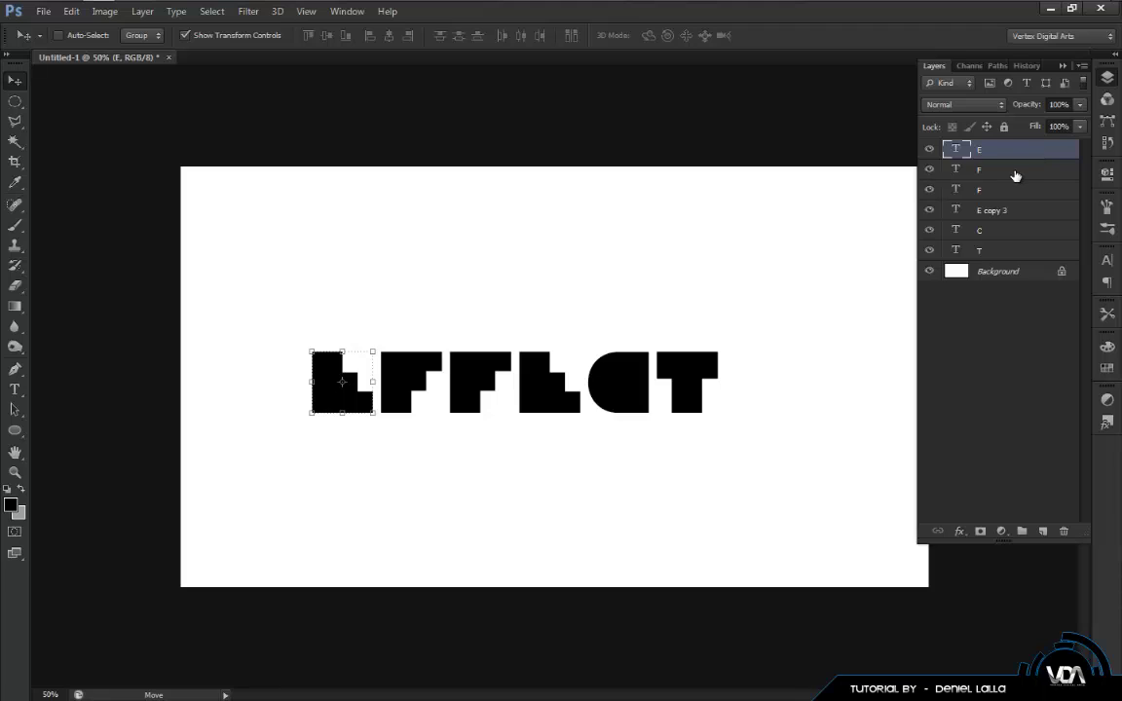
shift+click(1017, 252)
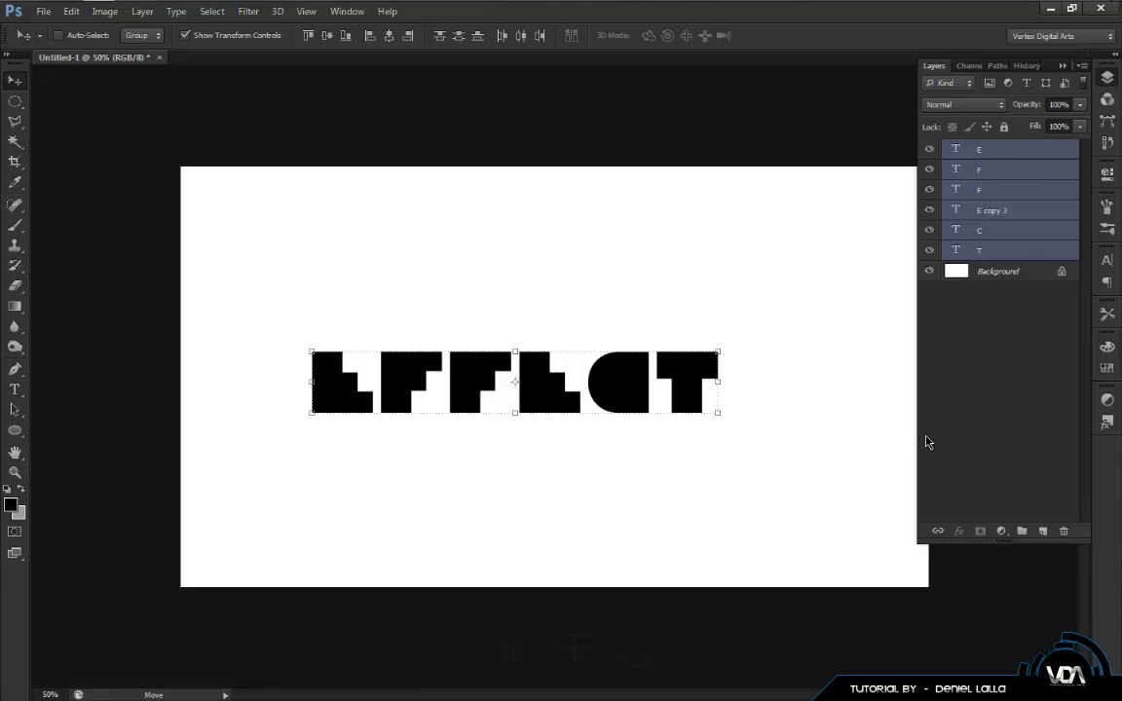
key(ctrl+g)
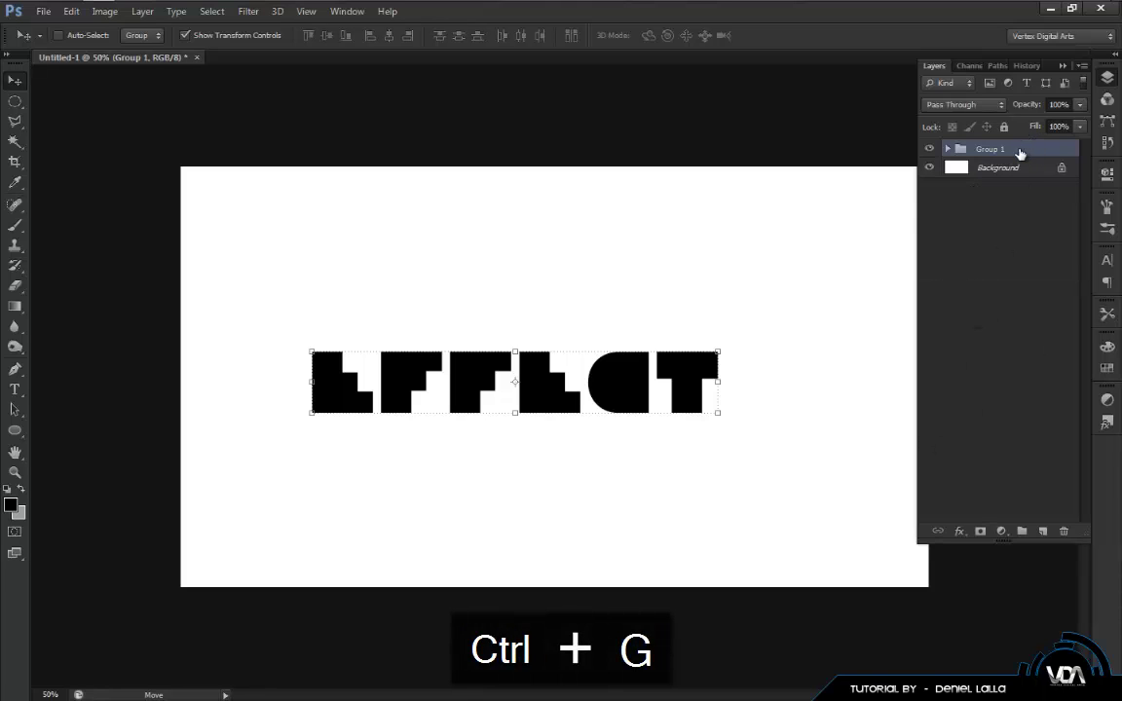
double_click(992, 150)
text(TEXT)
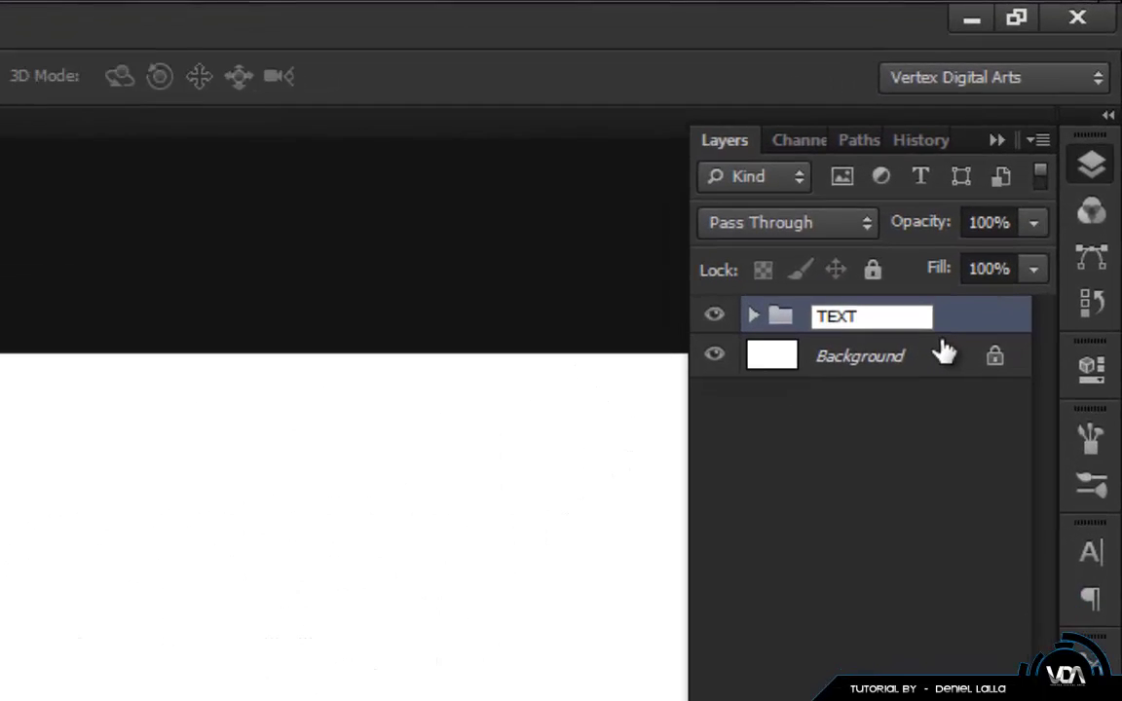
key(Return)
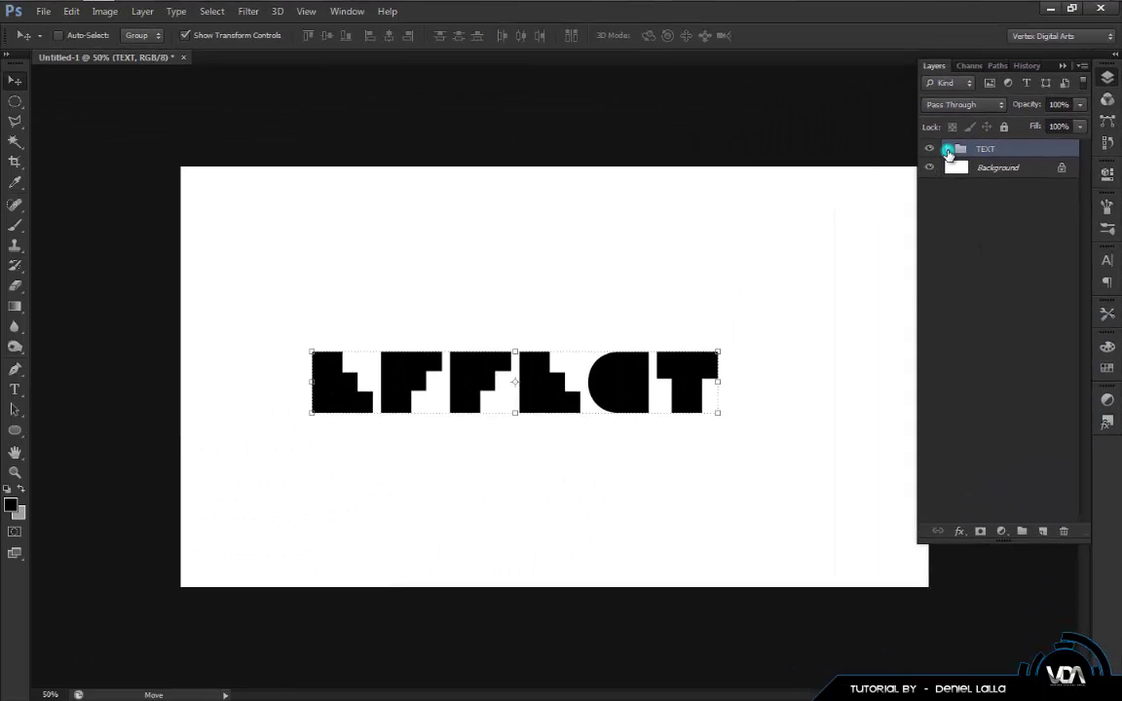
click(947, 149)
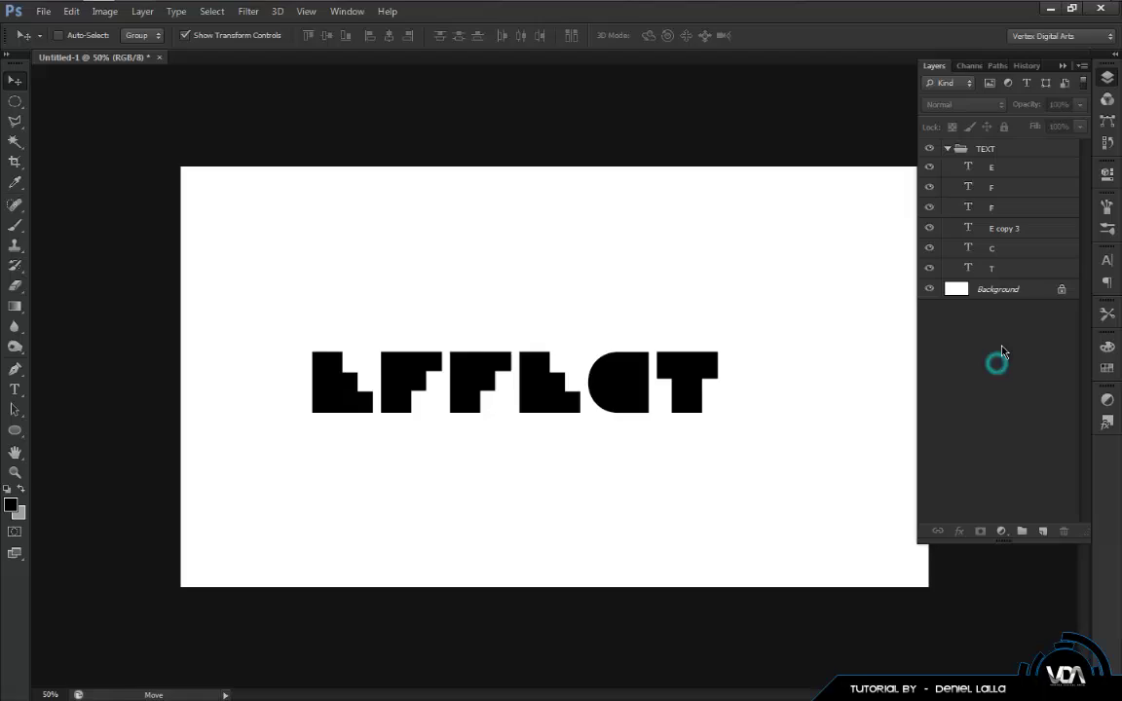
click(1014, 149)
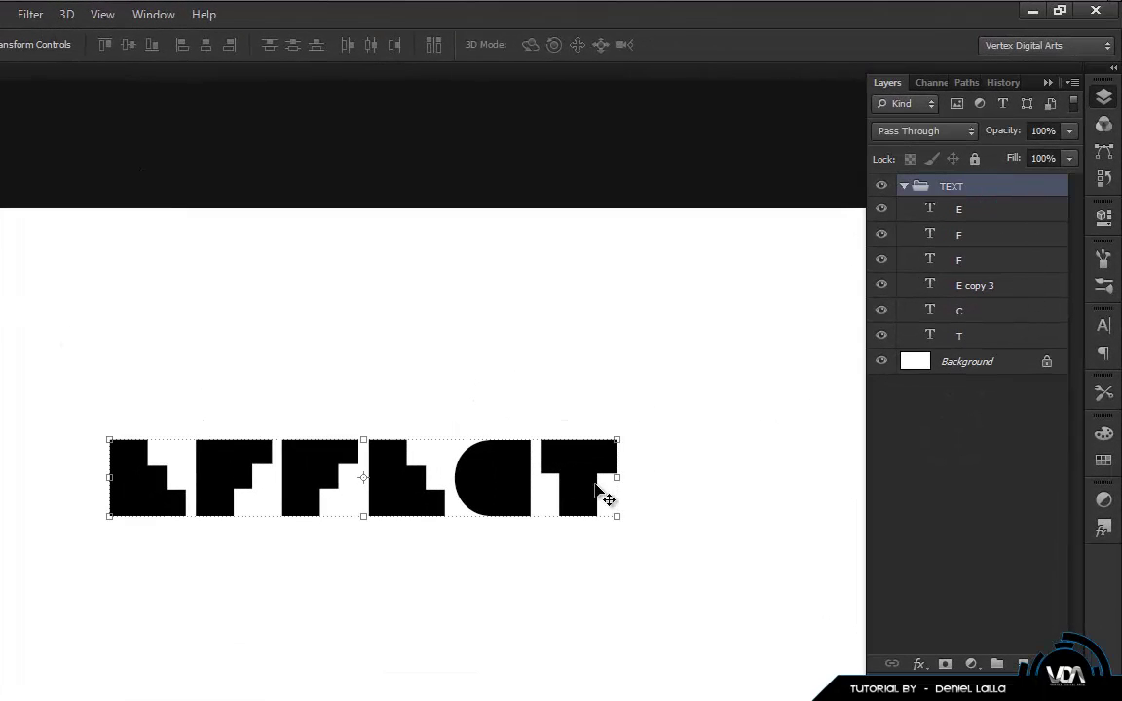
- Align the TEXT group to the Background layer's vertical and horizontal centers
drag(506, 480, 548, 491)
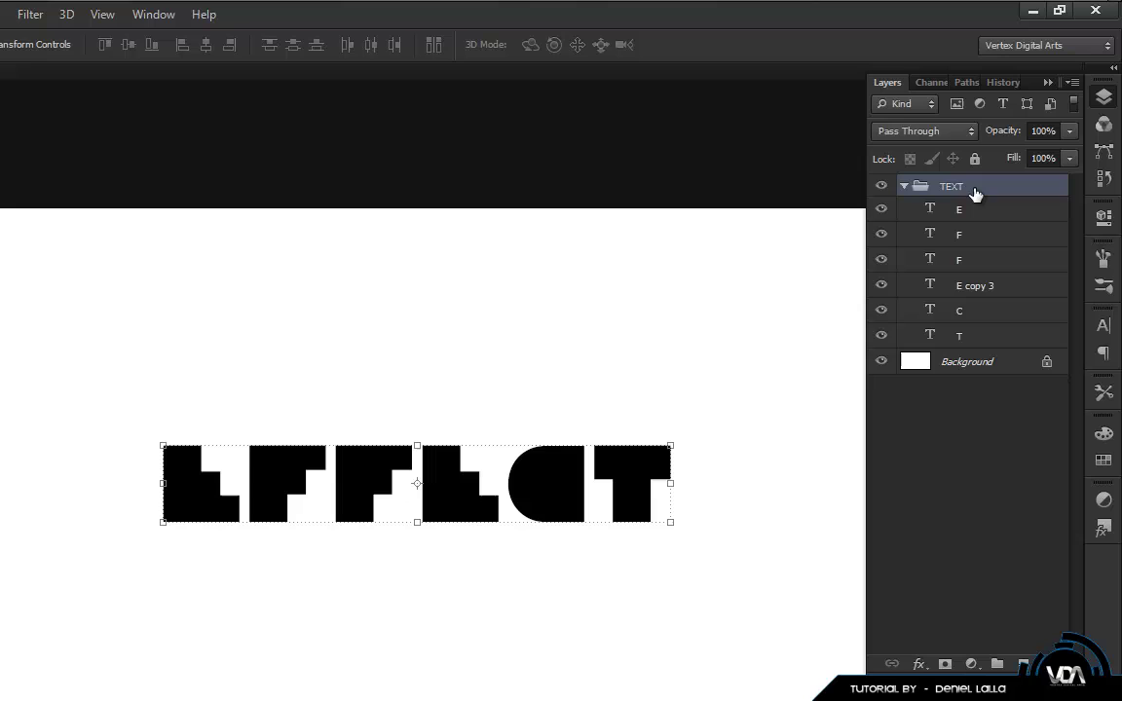
click(1019, 369)
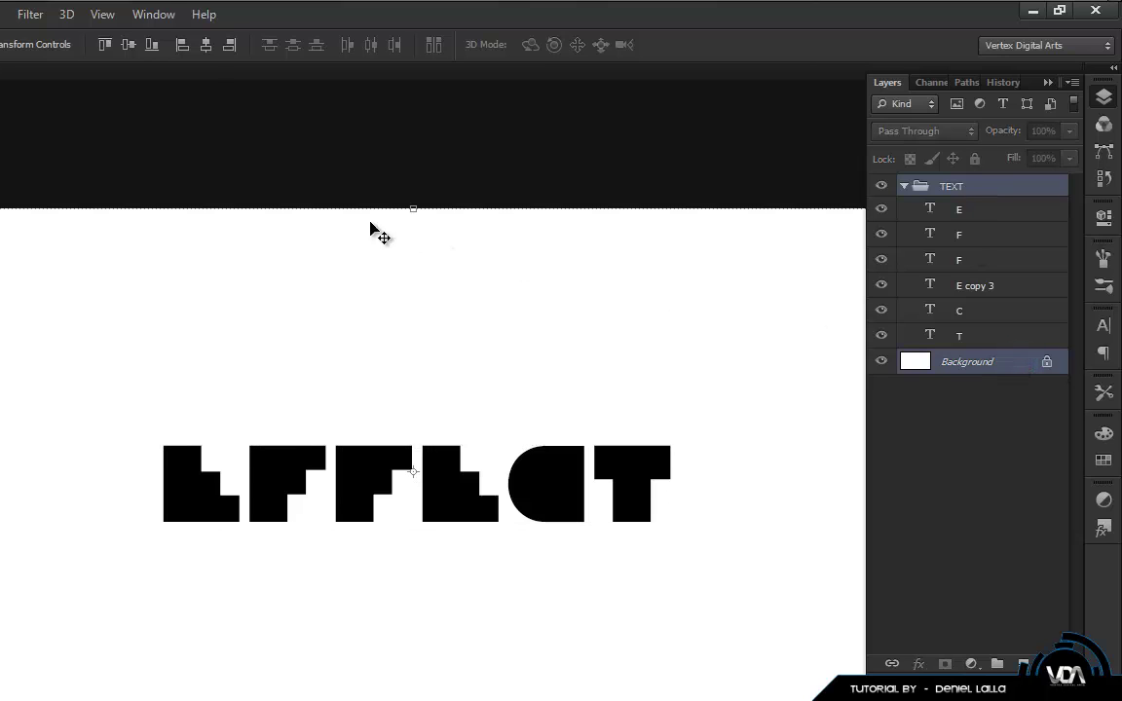
click(206, 44)
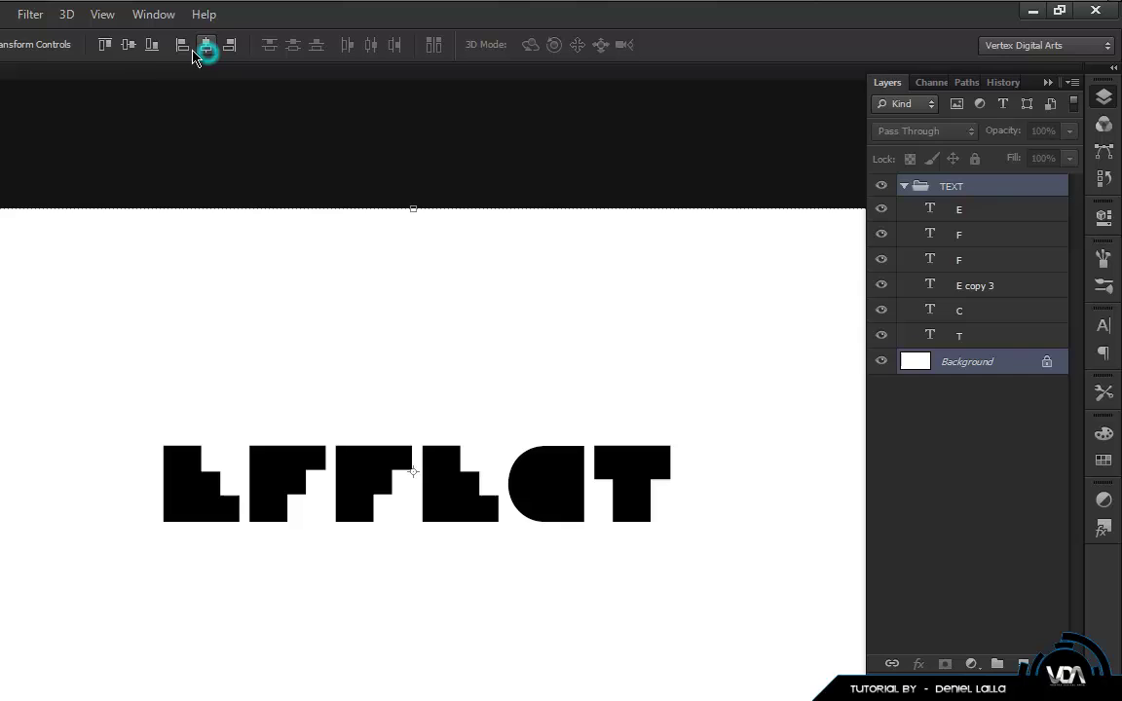
click(127, 45)
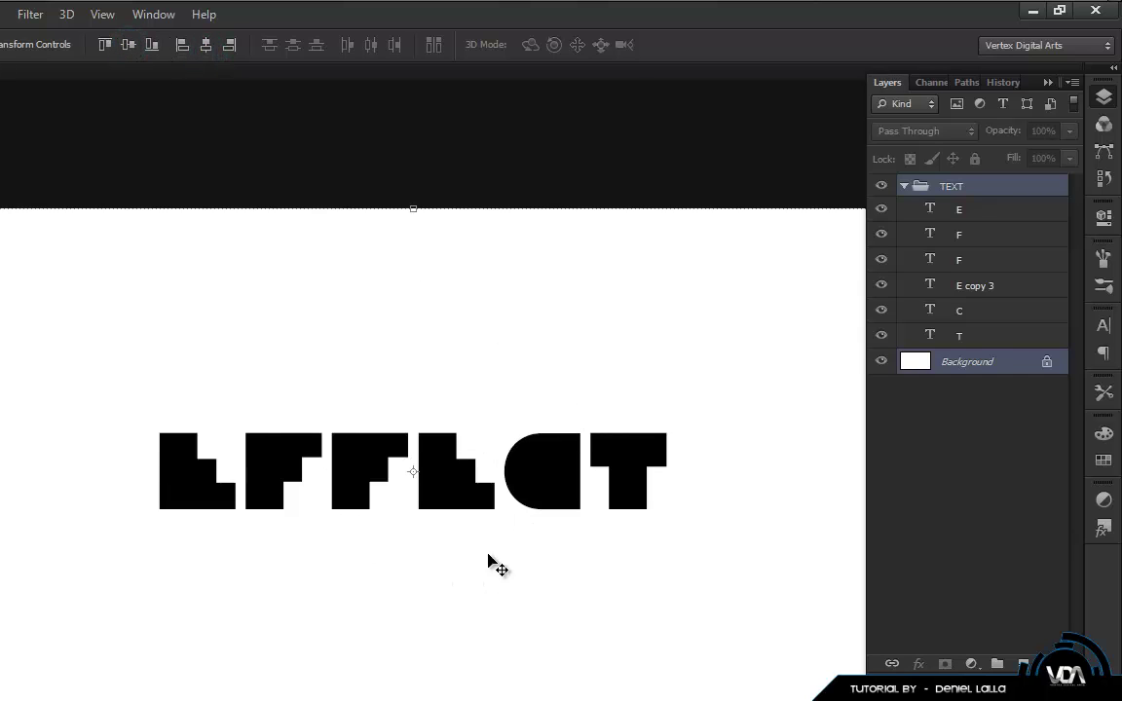
click(942, 491)
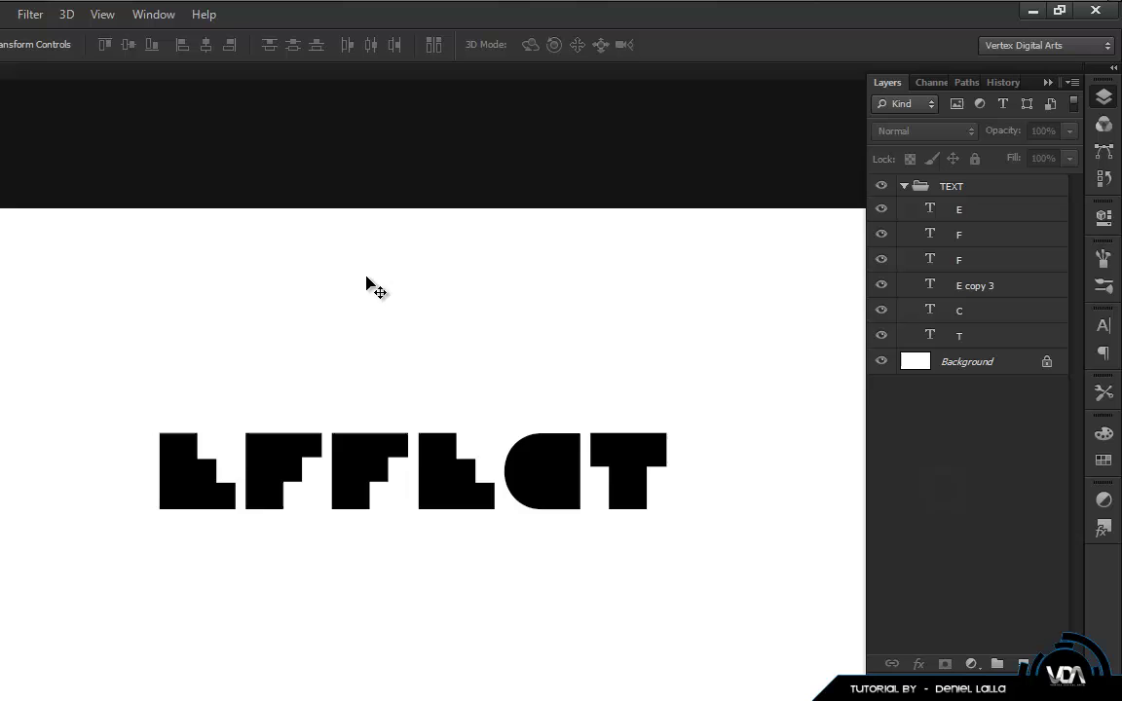
click(987, 362)
ctrl+click(987, 186)
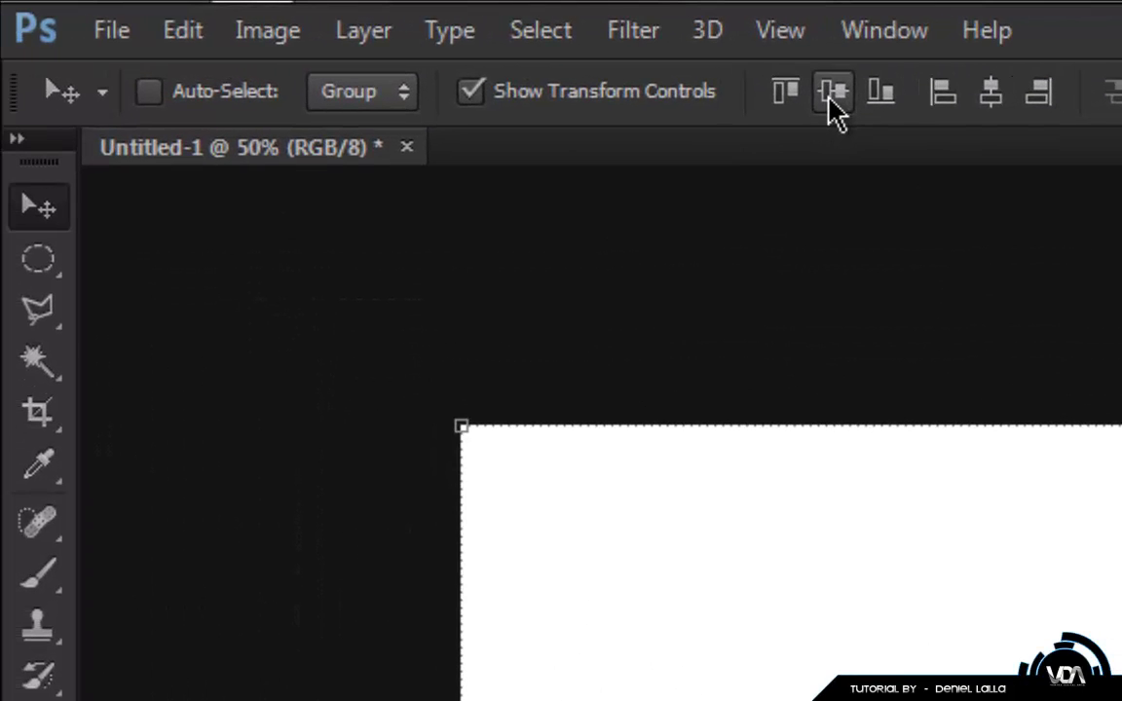
click(834, 109)
click(1003, 113)
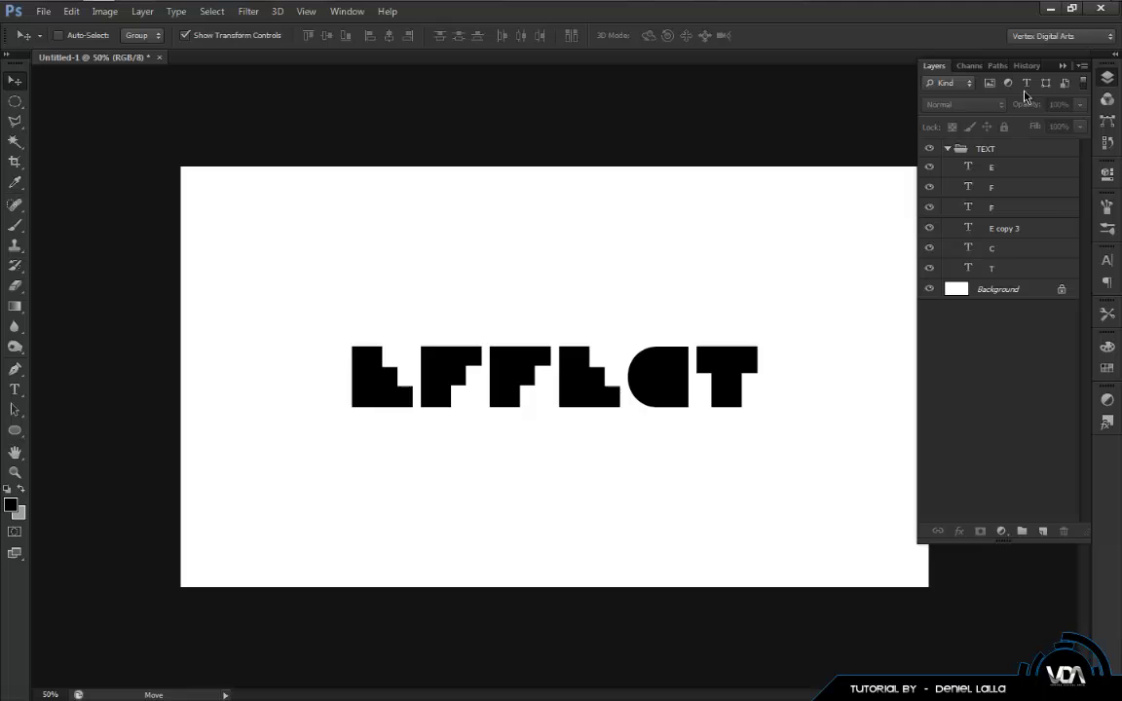
- Add an Angle-style black-to-white gradient overlay at 0° to the first E, re-centred on the letter
click(1034, 171)
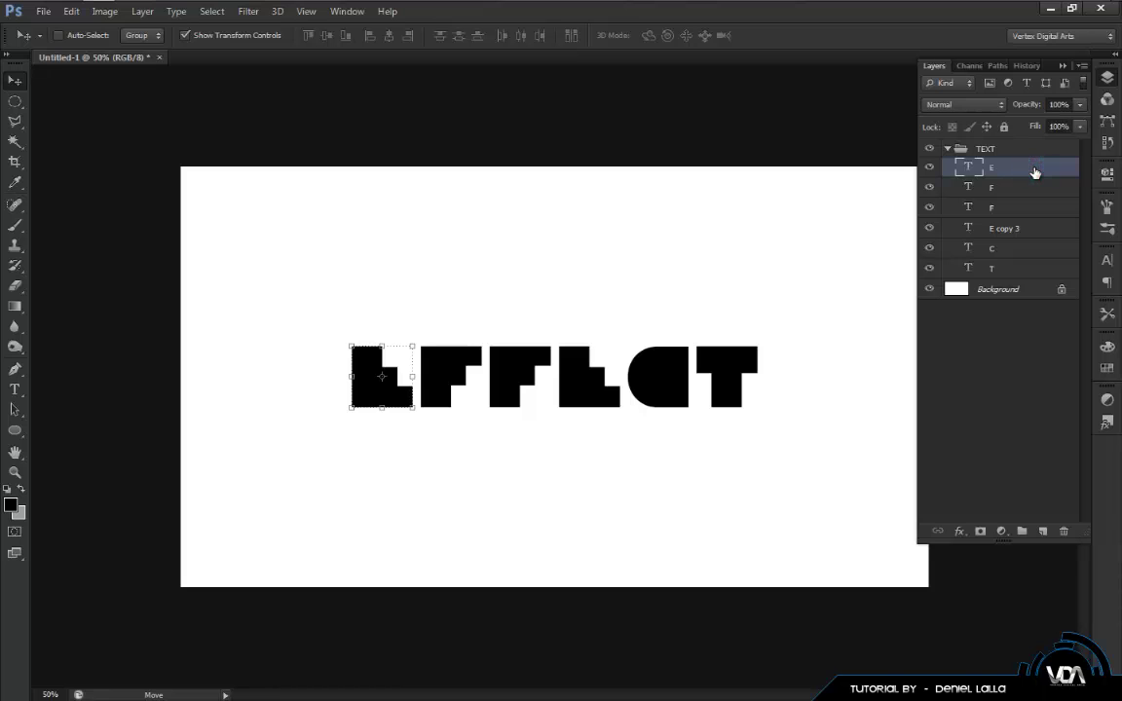
double_click(1034, 171)
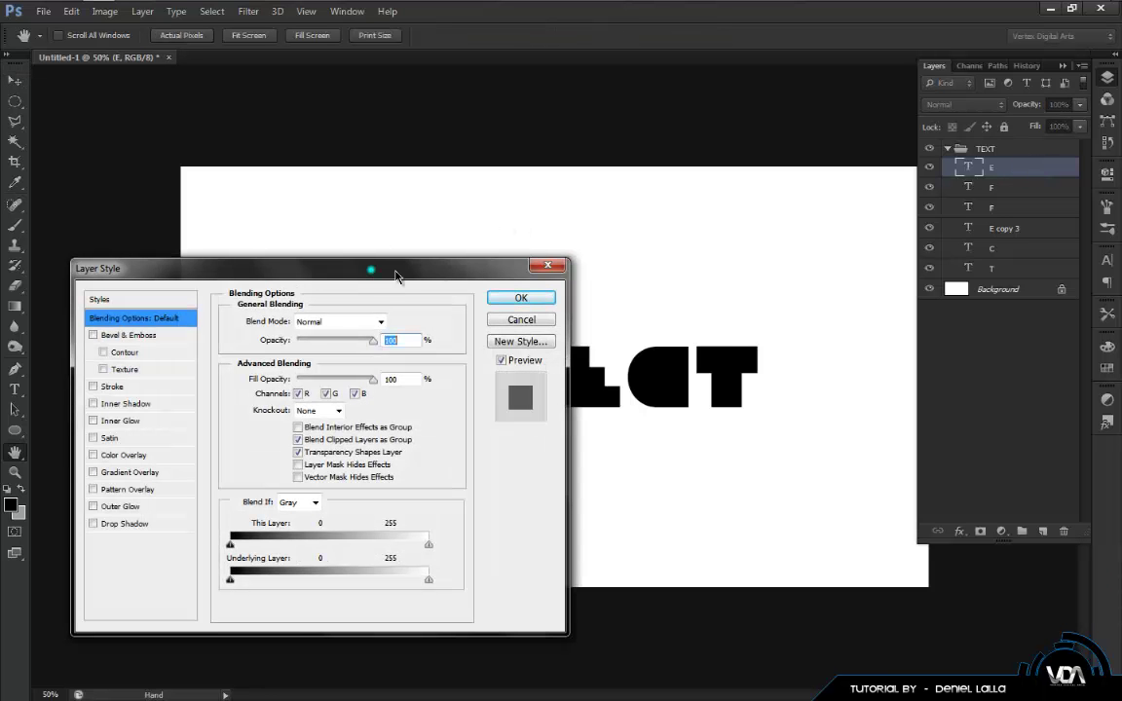
drag(395, 278, 984, 156)
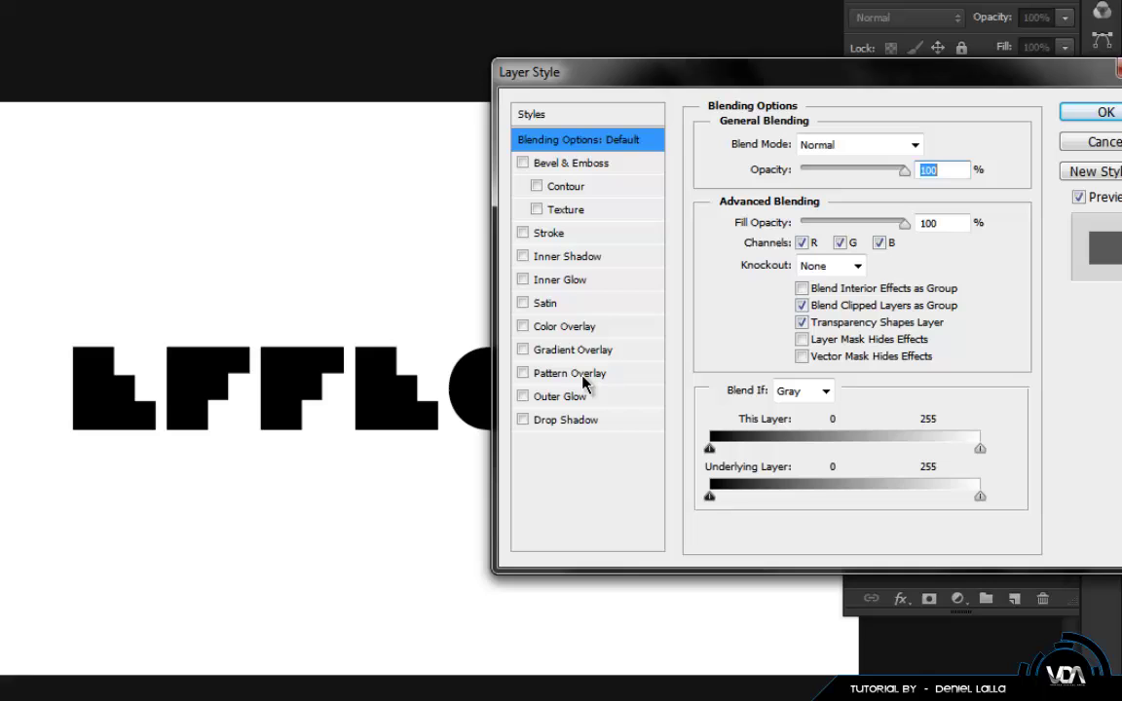
click(571, 353)
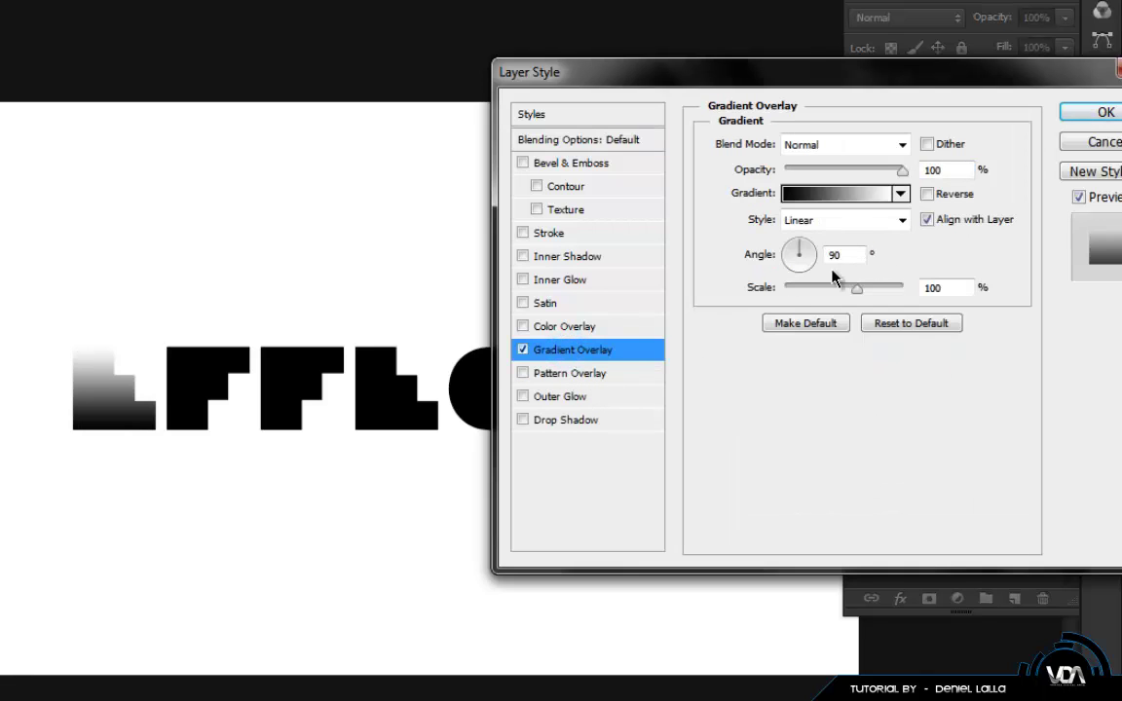
click(904, 221)
click(796, 276)
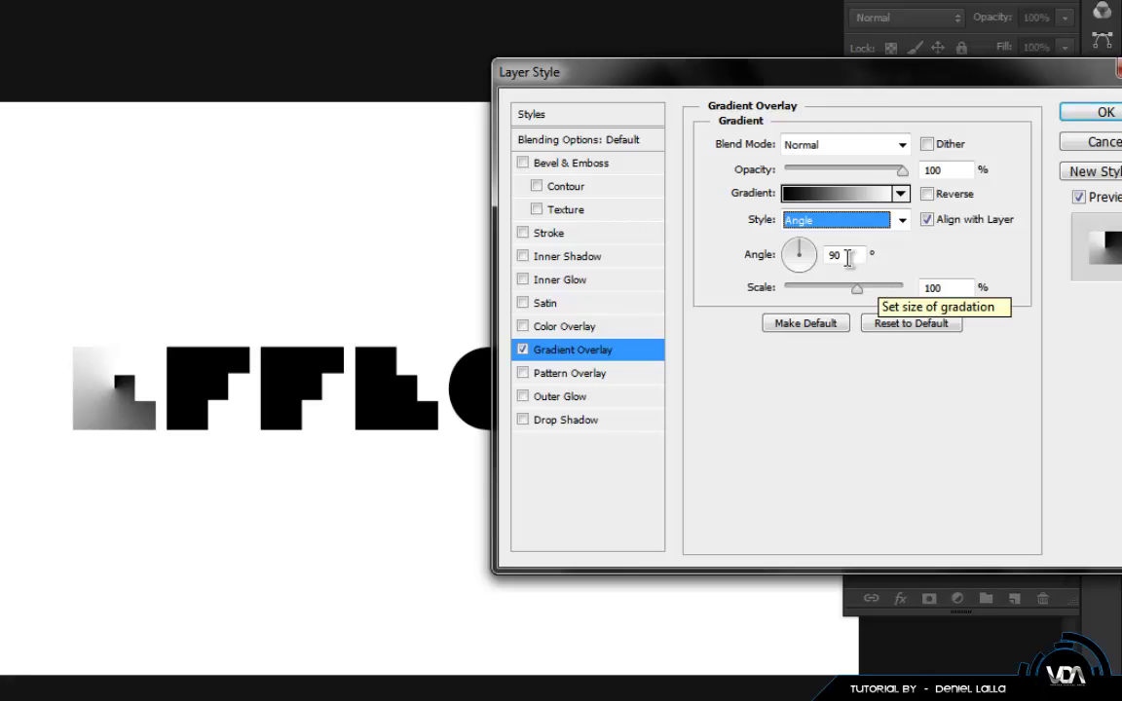
click(849, 256)
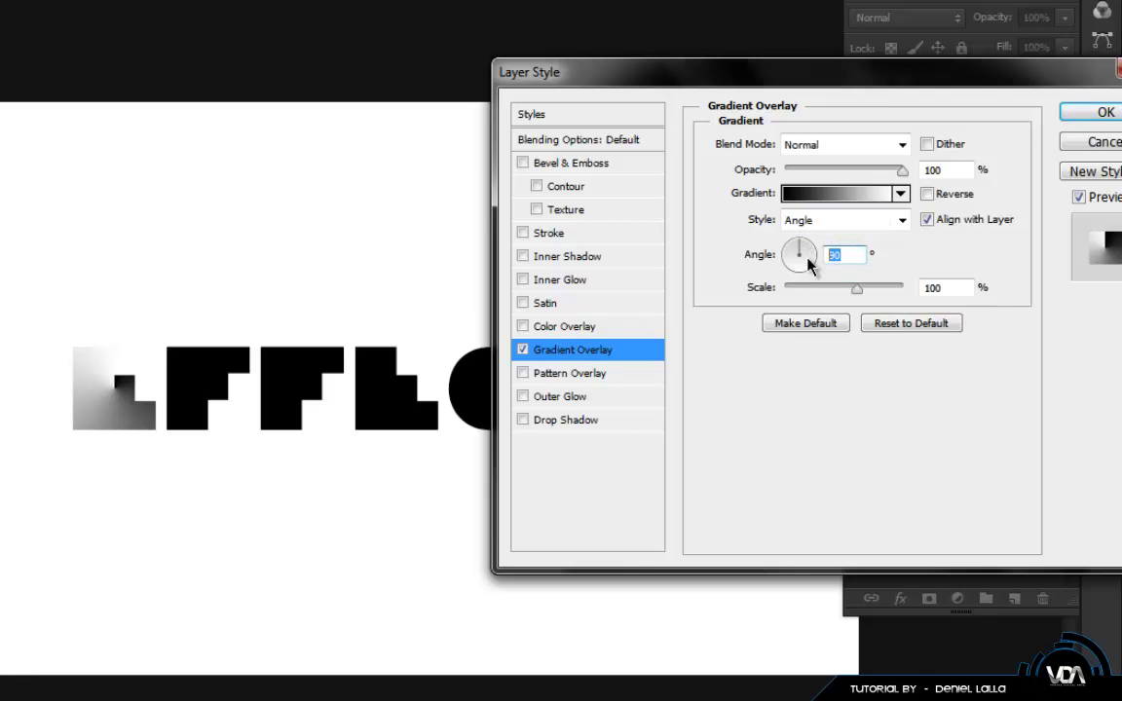
text(0)
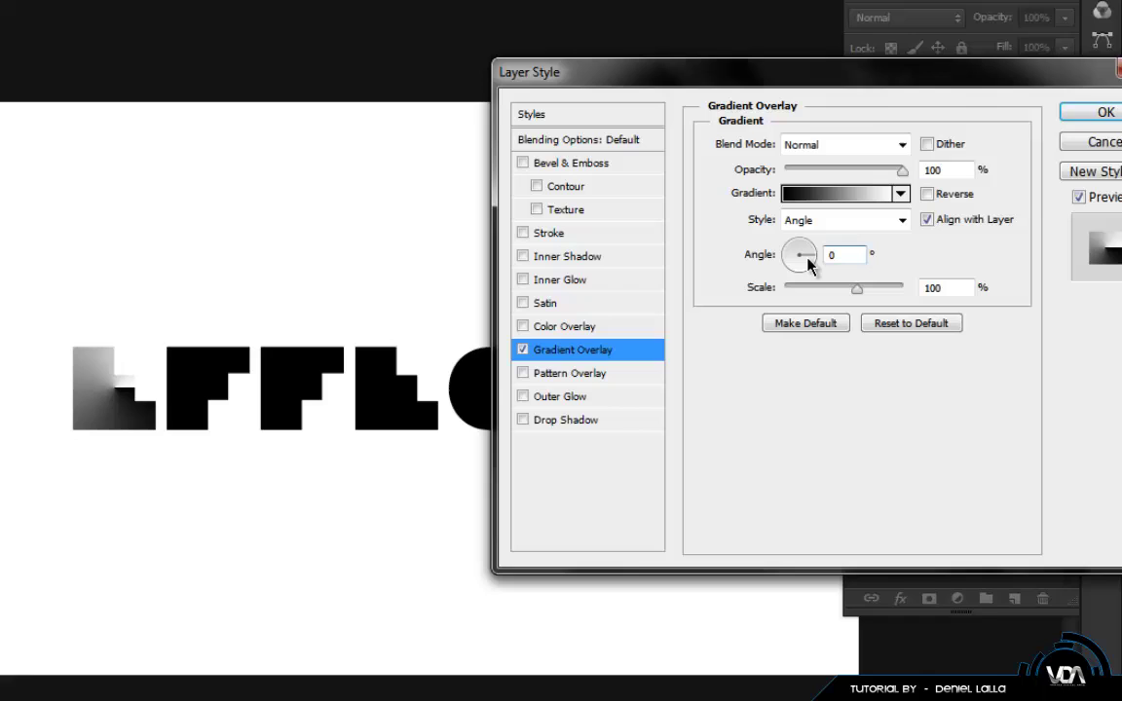
mouse_move(125, 386)
mouse_down()
mouse_move(112, 376)
mouse_move(127, 409)
mouse_move(84, 438)
mouse_move(63, 400)
mouse_move(106, 415)
mouse_move(110, 403)
mouse_up()
mouse_move(94, 455)
mouse_down()
mouse_move(67, 376)
mouse_move(100, 426)
mouse_move(118, 421)
mouse_move(106, 407)
mouse_move(107, 421)
mouse_move(111, 404)
mouse_up()
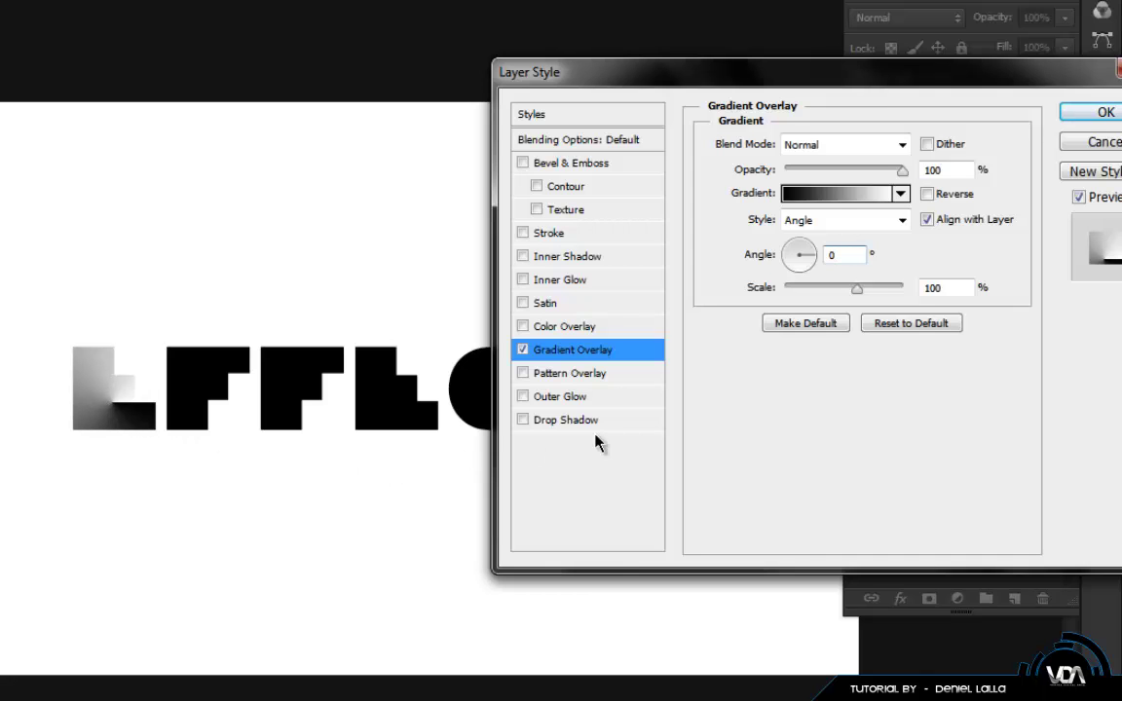
- Start from Foreground to Background and set the left gradient stop to dark gray #242424
click(835, 205)
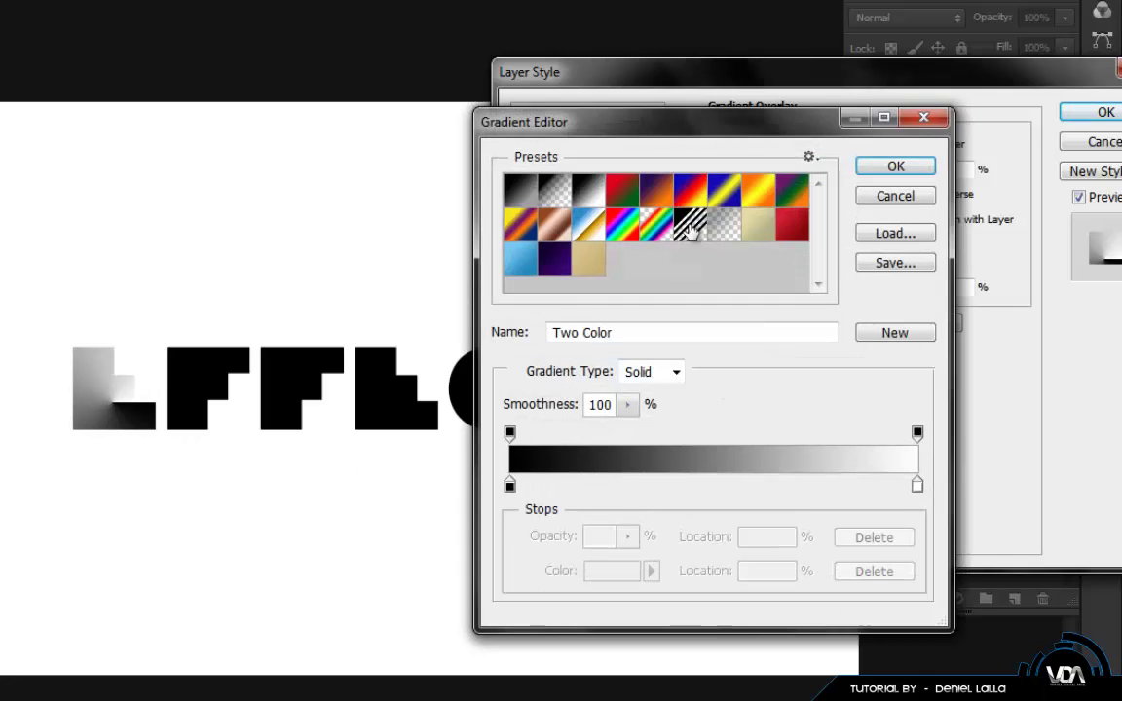
click(516, 189)
click(510, 485)
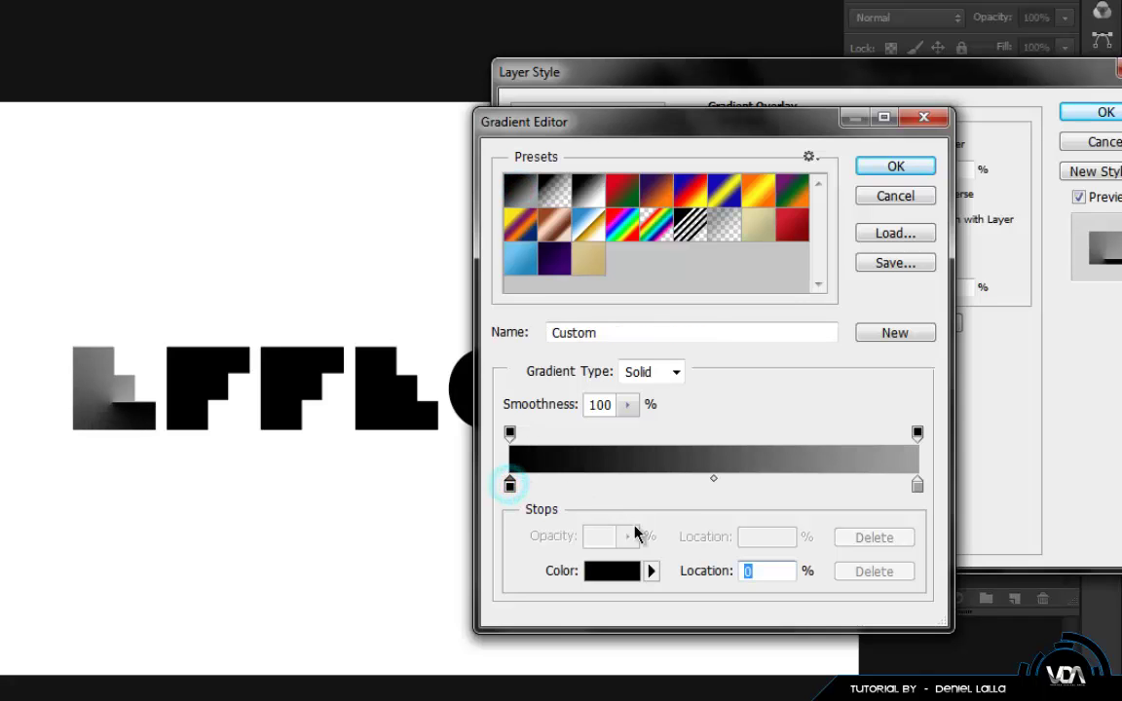
click(611, 571)
click(563, 597)
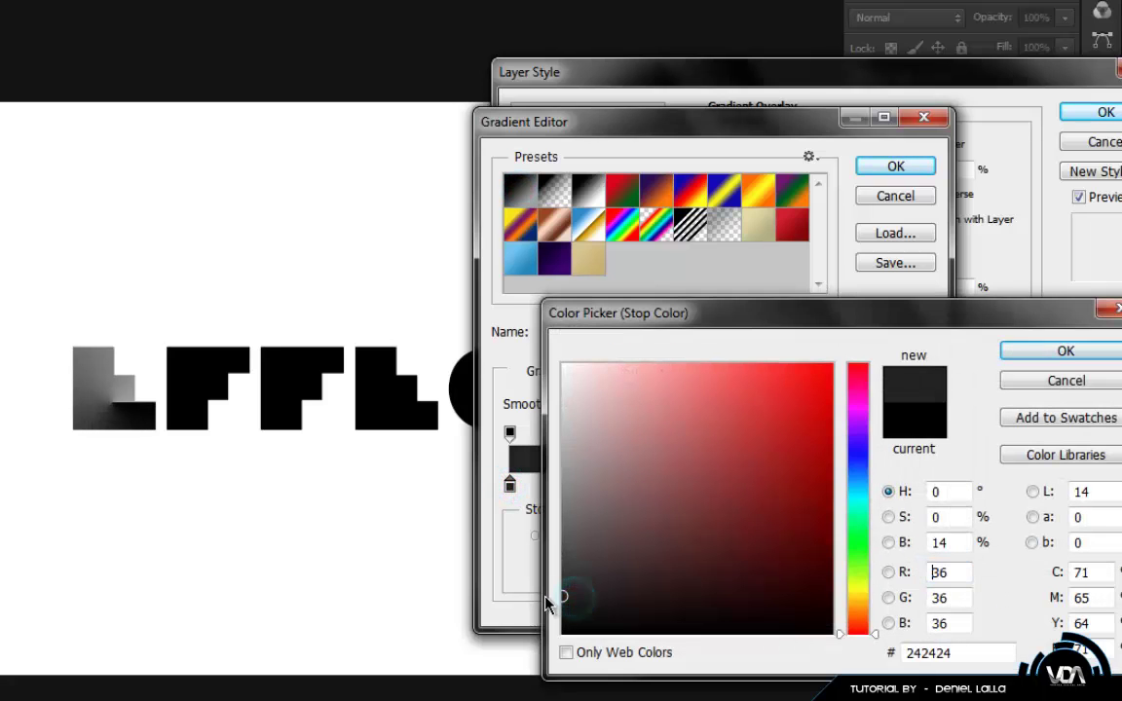
click(1069, 357)
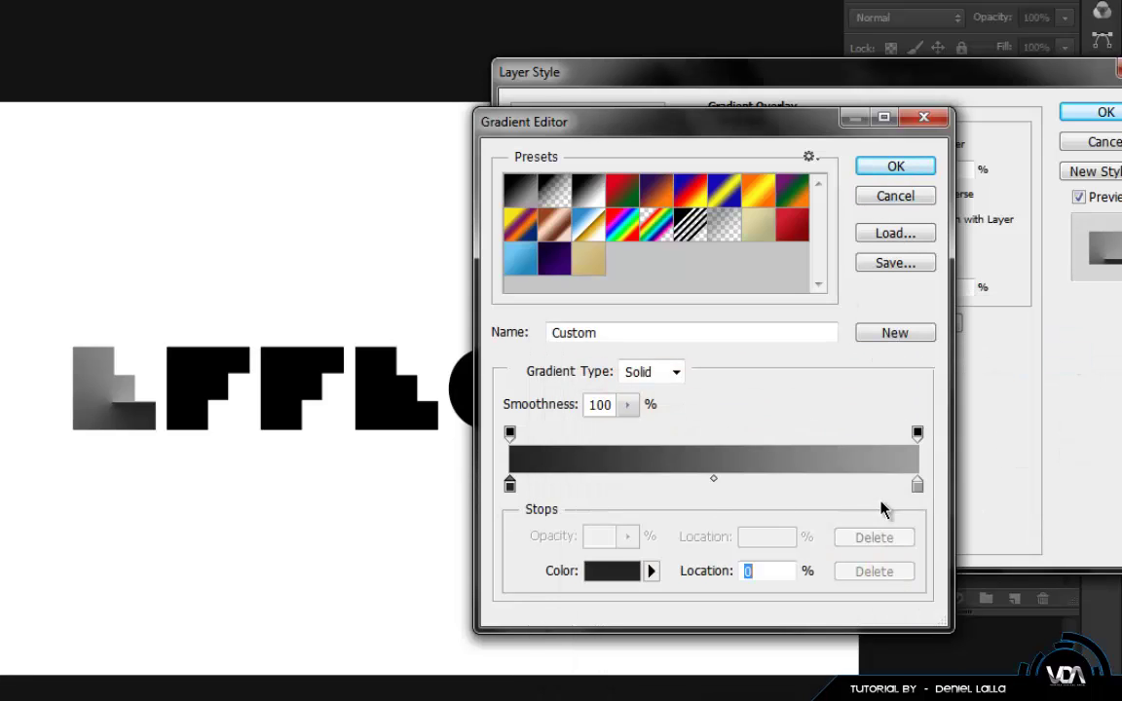
- Save the custom gradient as a new preset and apply the overlay to the E
click(901, 333)
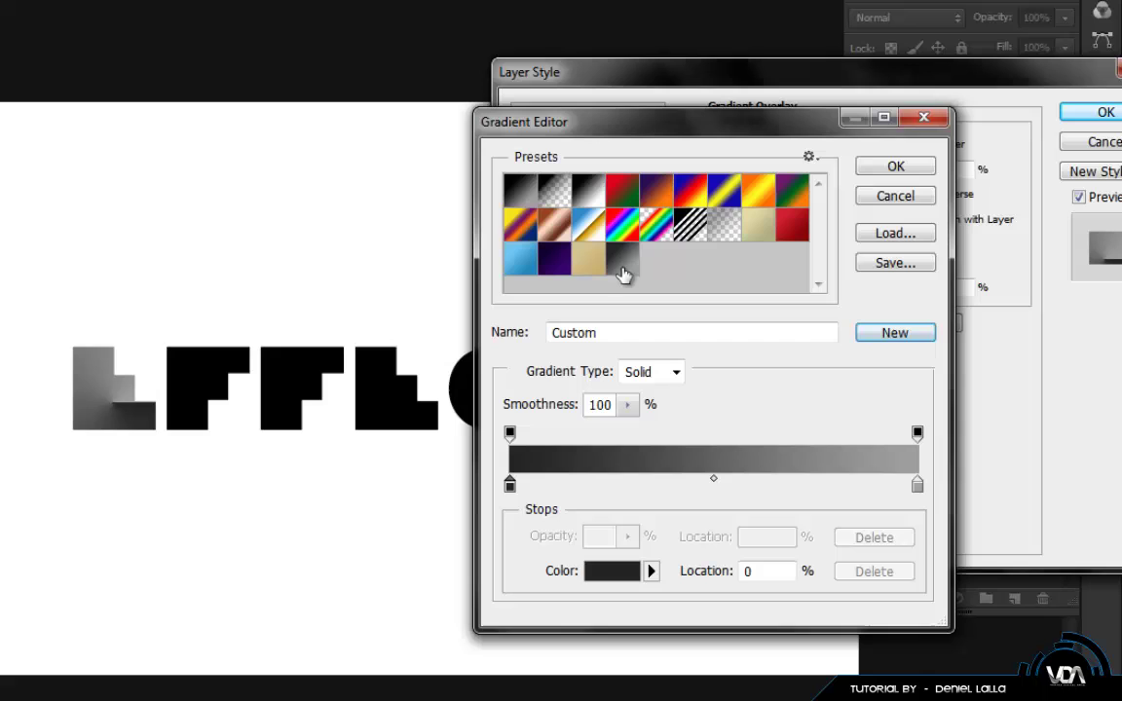
click(896, 166)
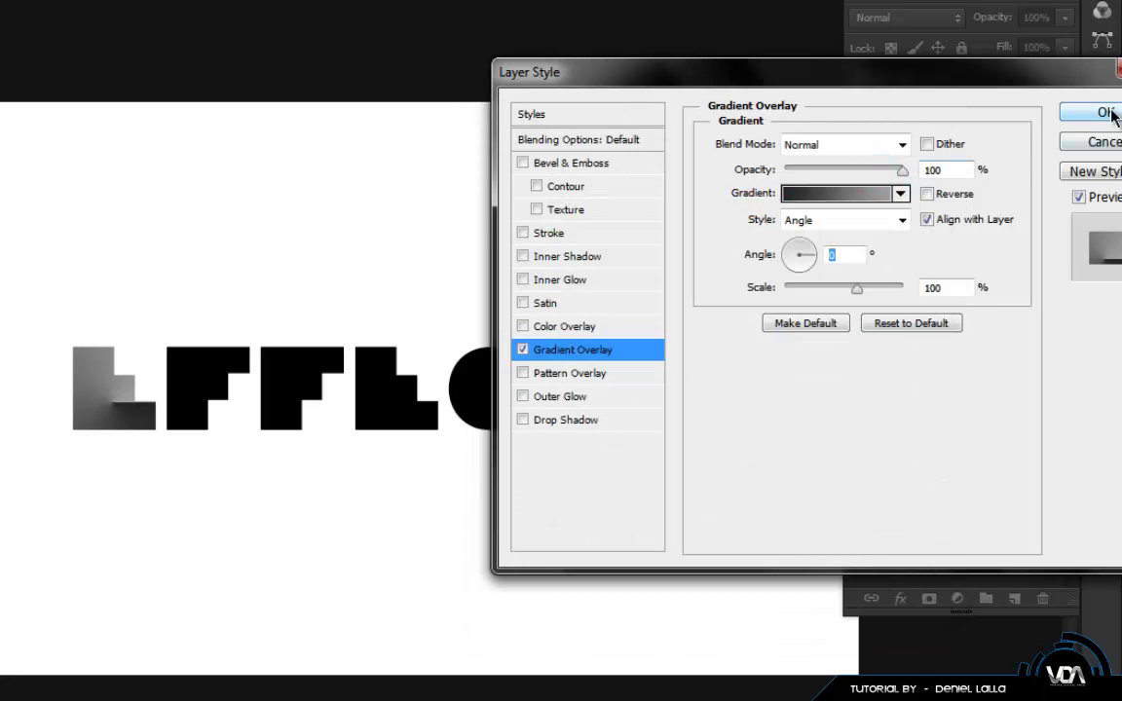
click(1106, 112)
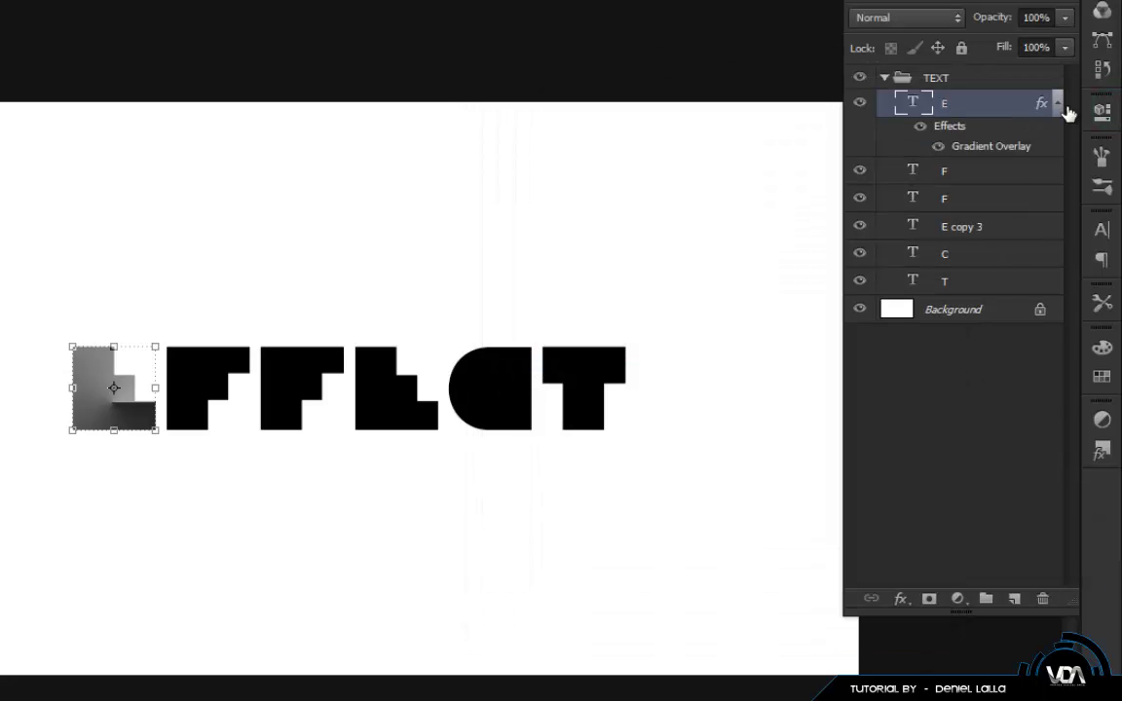
- Ctrl+Alt-copy the E's gradient overlay onto the F, F, C, E and T layers, collapsing each effects list
click(1057, 102)
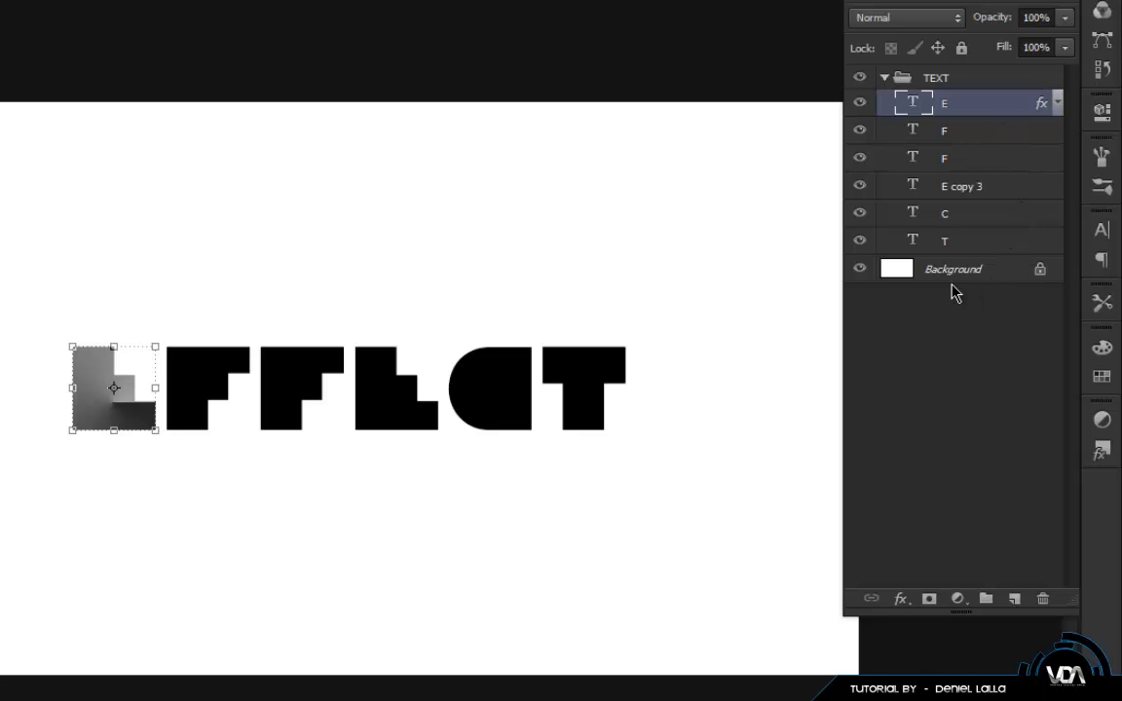
key(ctrl+alt)
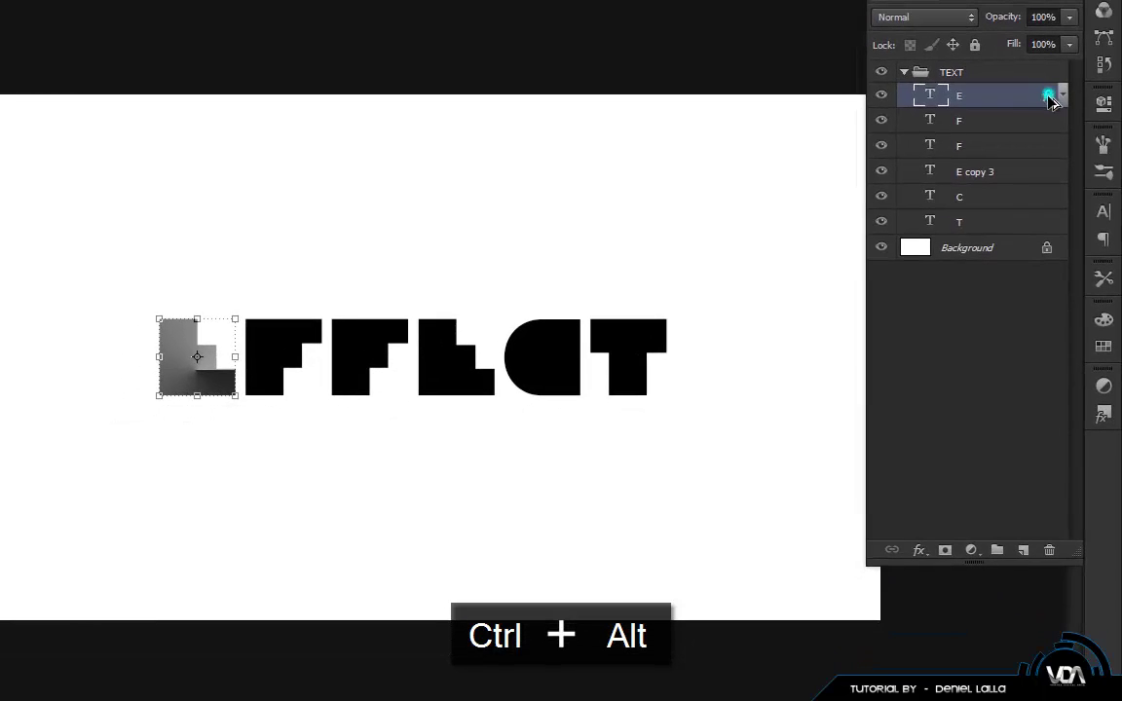
drag(1047, 98, 1048, 185)
mouse_move(1050, 253)
mouse_down()
mouse_move(1055, 263)
mouse_move(1048, 247)
mouse_up()
drag(1048, 245, 1052, 372)
click(1062, 371)
click(1063, 247)
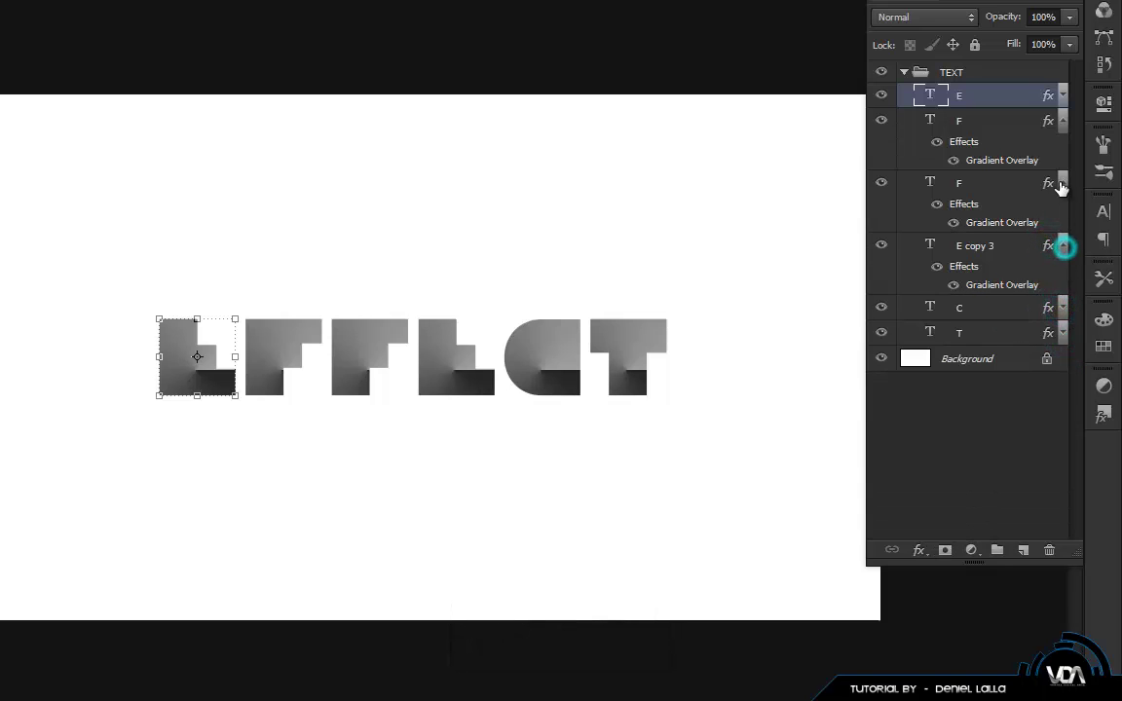
click(1062, 182)
click(1062, 120)
click(1008, 280)
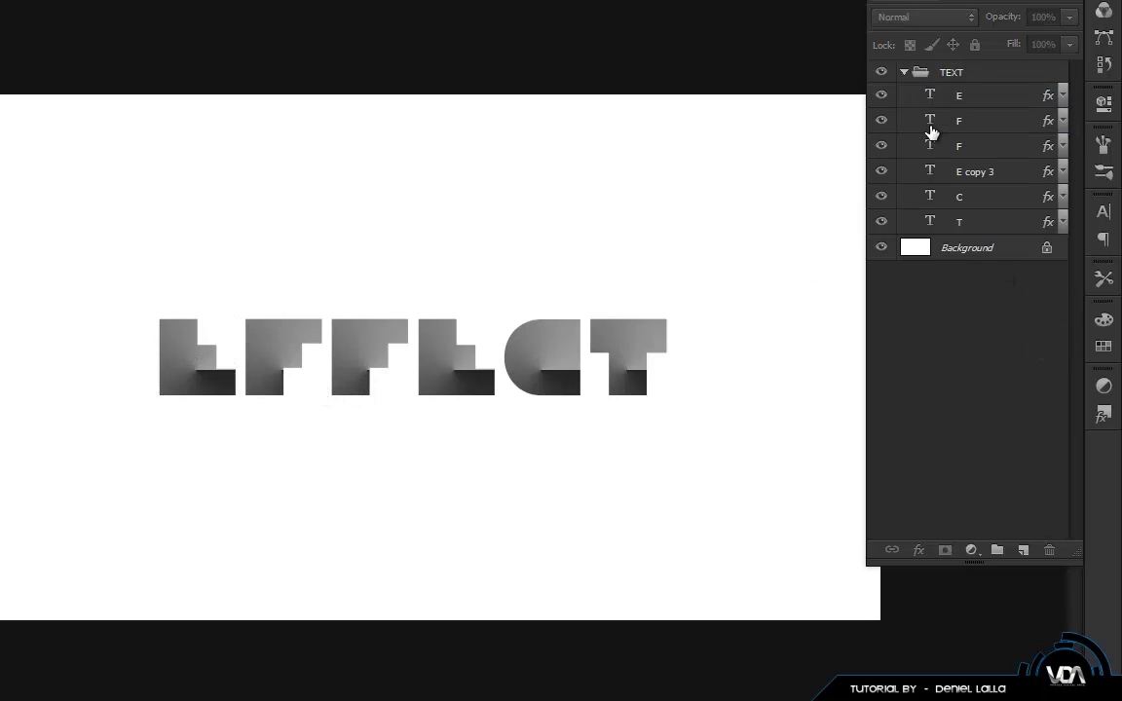
- Adjust the first F's gradient overlay and copy it onto the second F
click(1004, 124)
double_click(1006, 130)
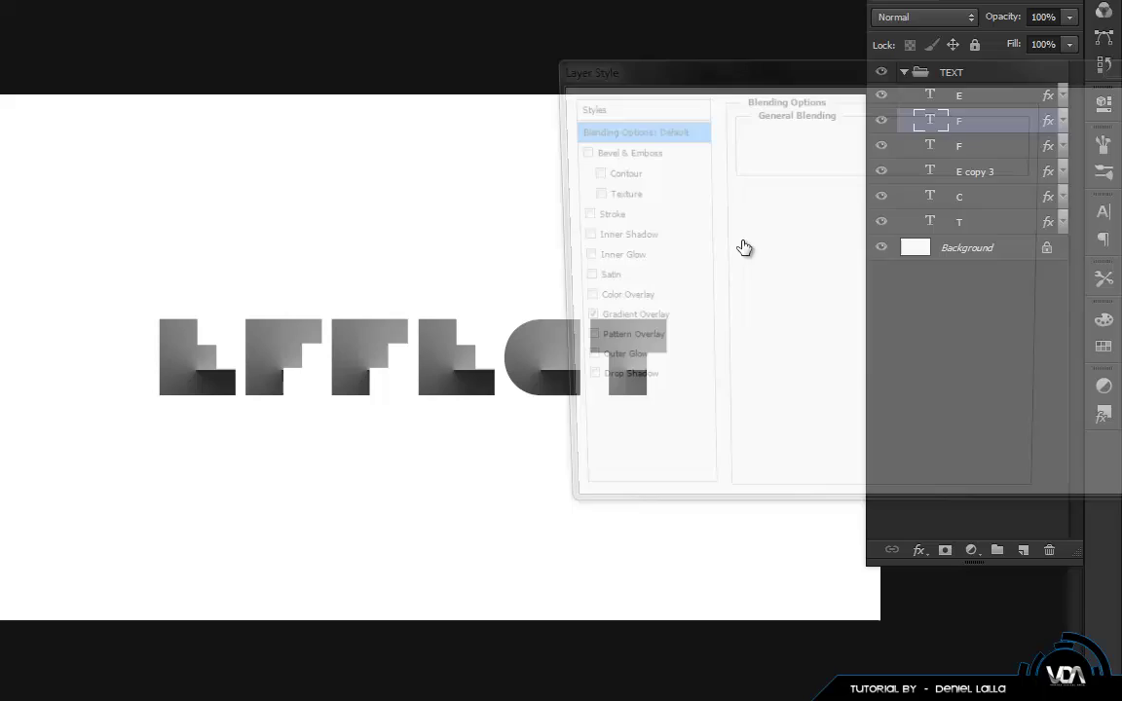
click(572, 322)
click(619, 321)
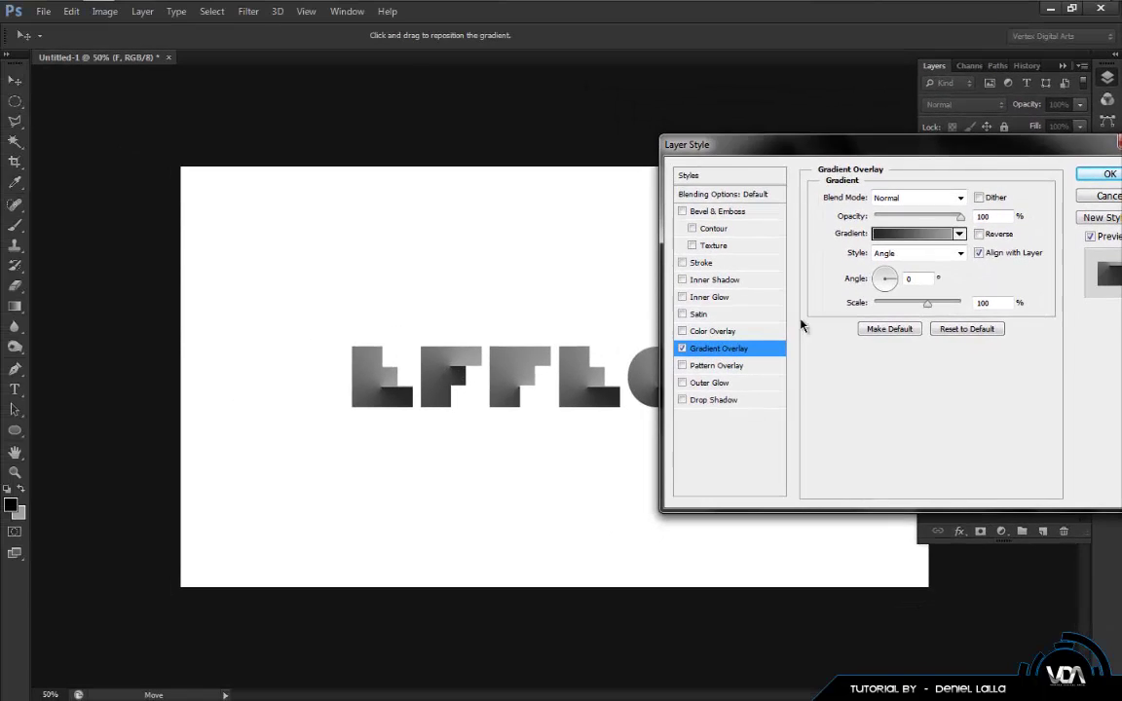
click(1107, 176)
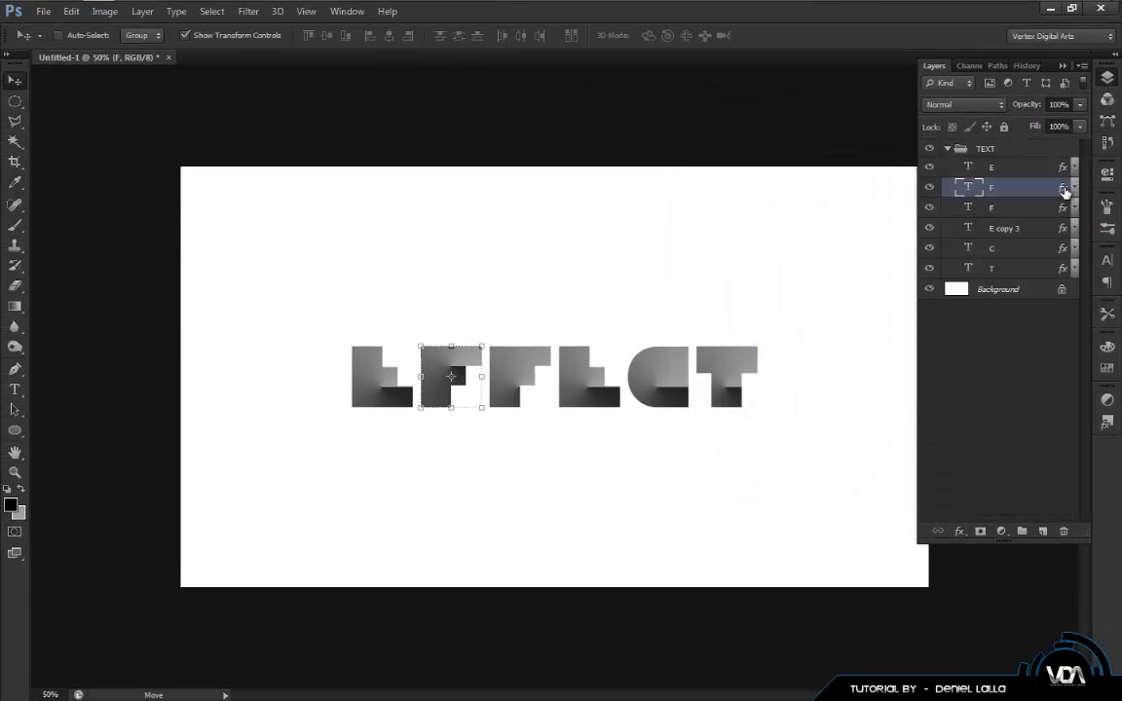
drag(1067, 202, 1066, 206)
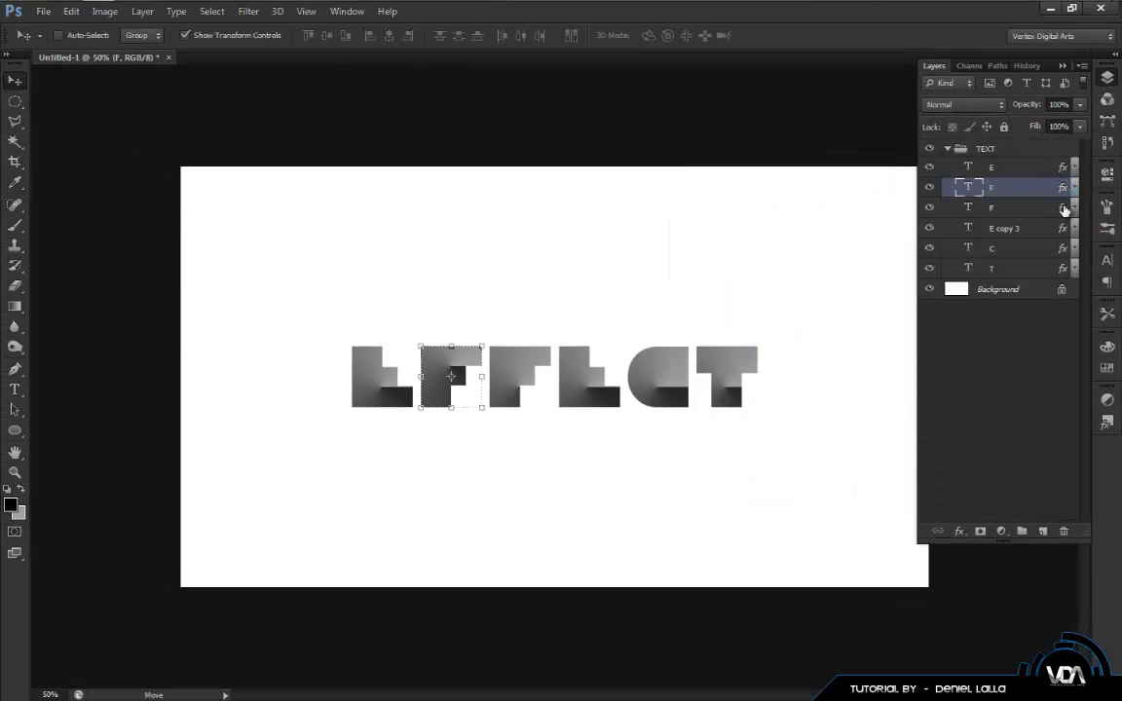
click(997, 396)
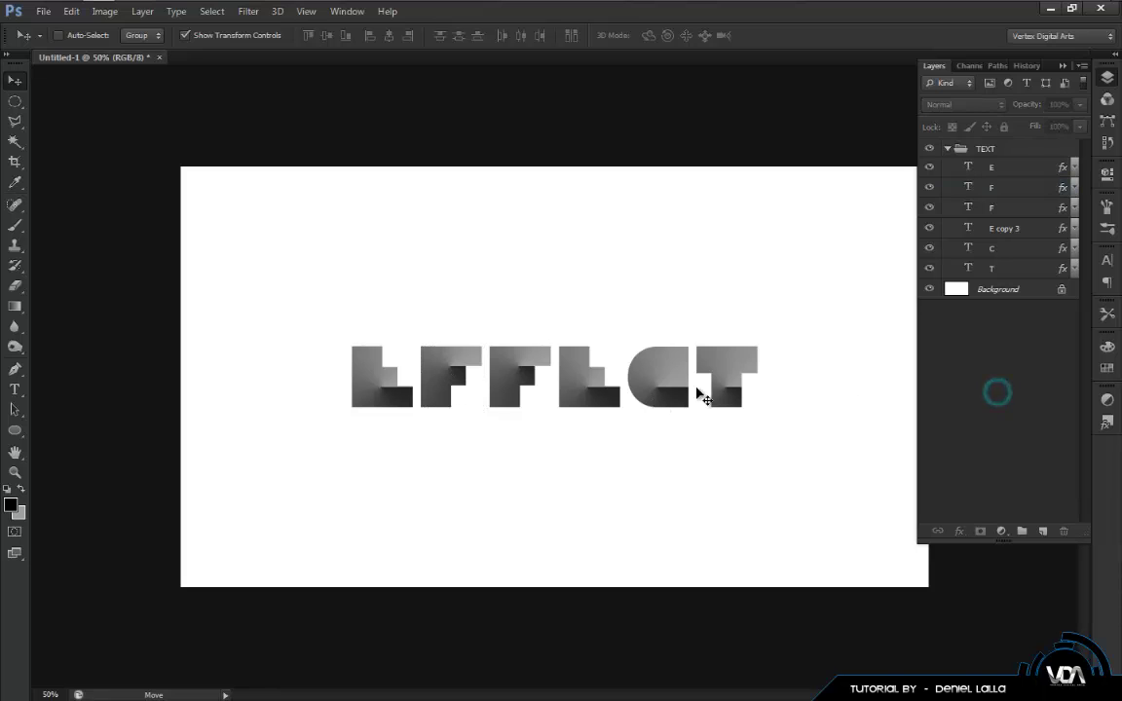
- Zoom to 100% and reposition the gradient on the C letter
click(1027, 249)
double_click(1062, 249)
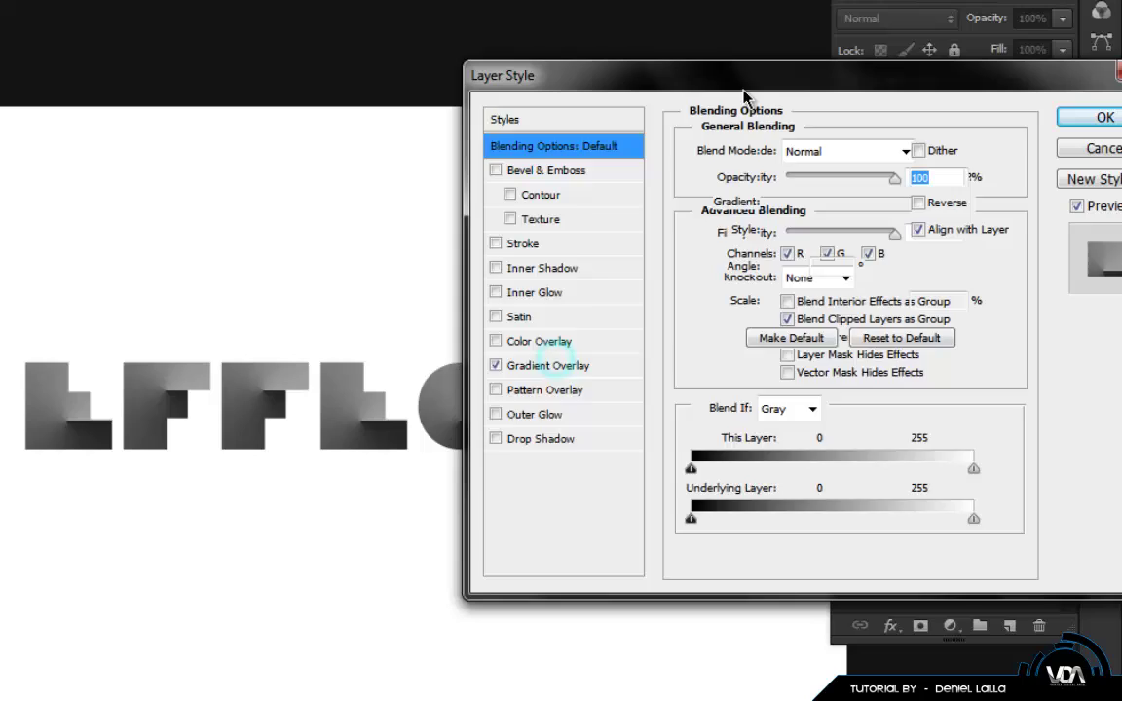
click(718, 348)
drag(737, 81, 0, 103)
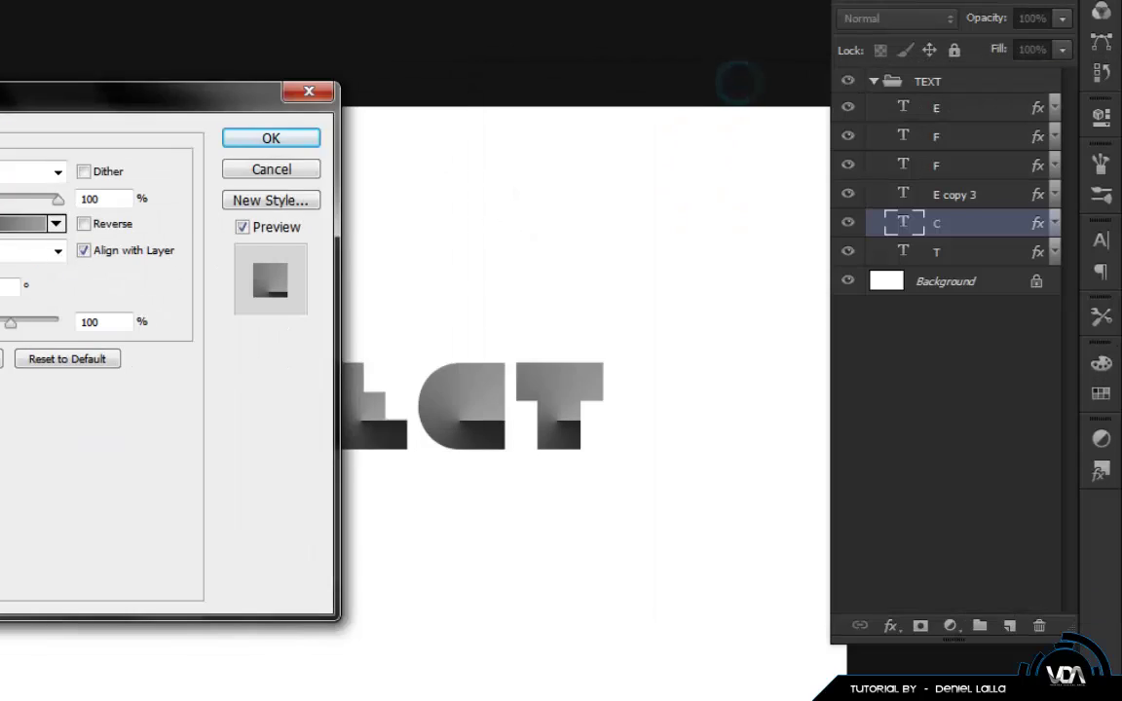
key(ctrl+plus)
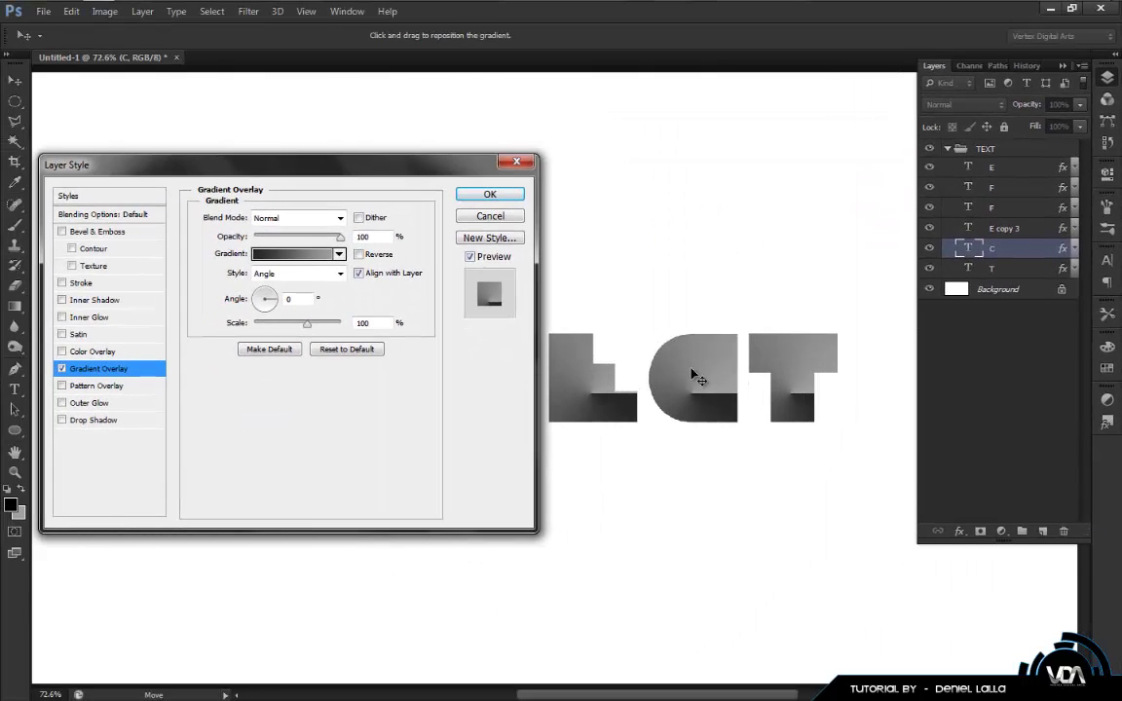
key(ctrl+plus)
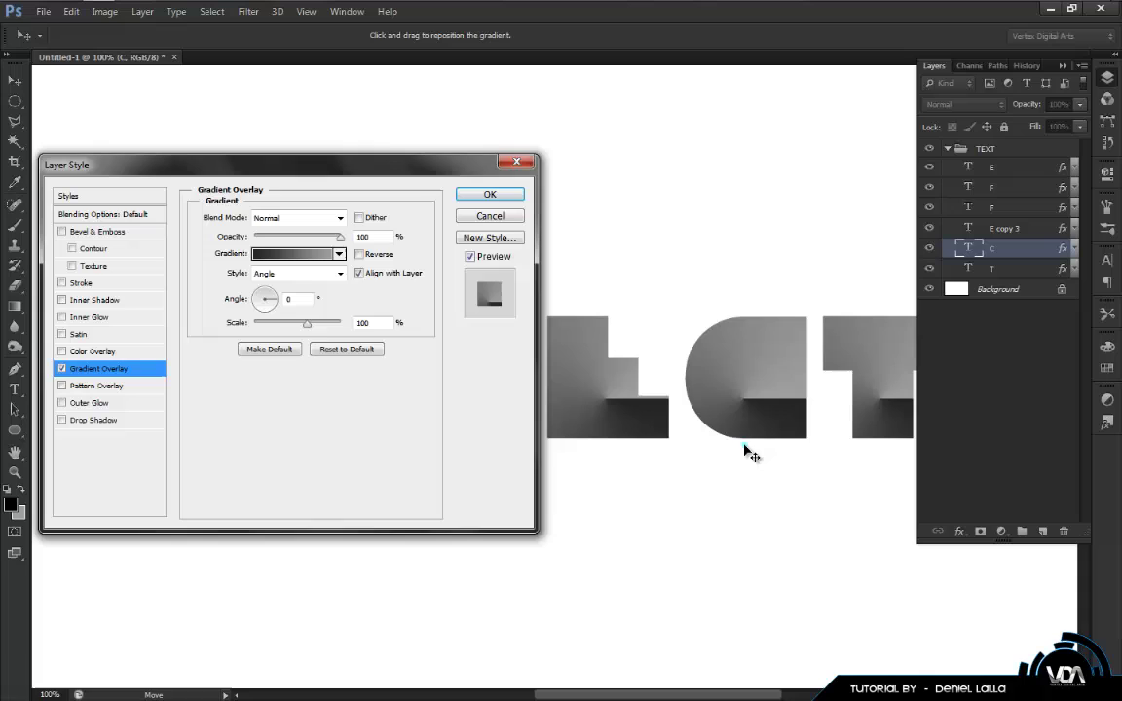
click(746, 450)
key(Return)
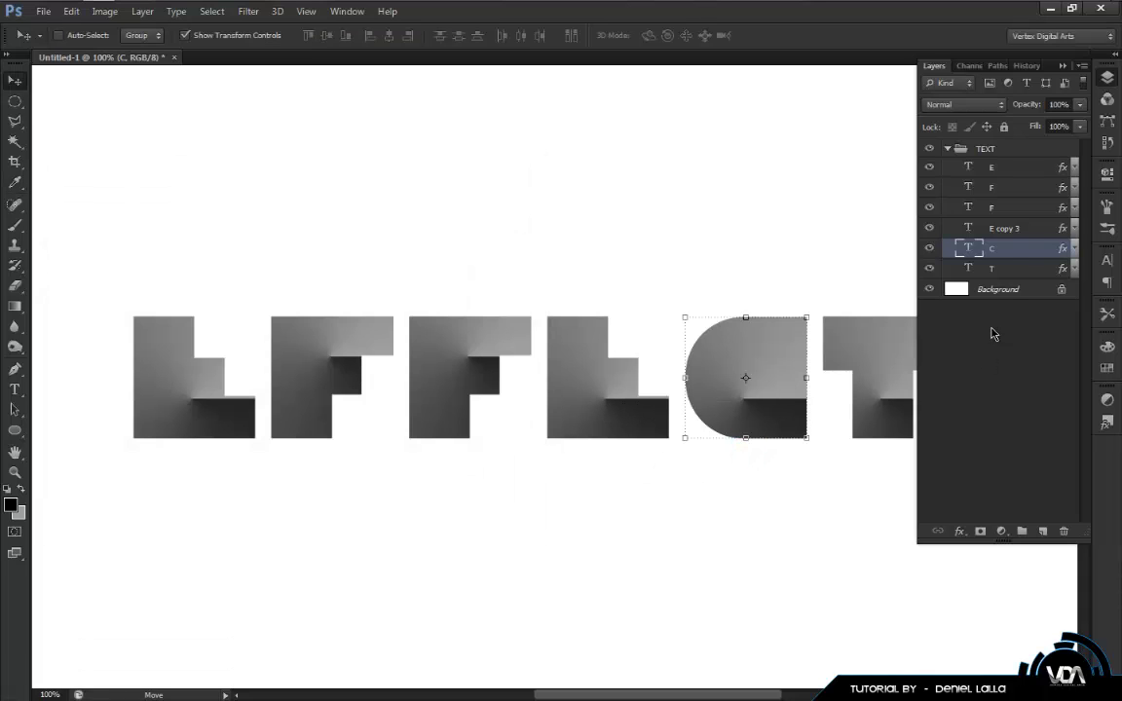
- Reopen the C's gradient overlay and shift its centre upward
double_click(1050, 230)
click(482, 198)
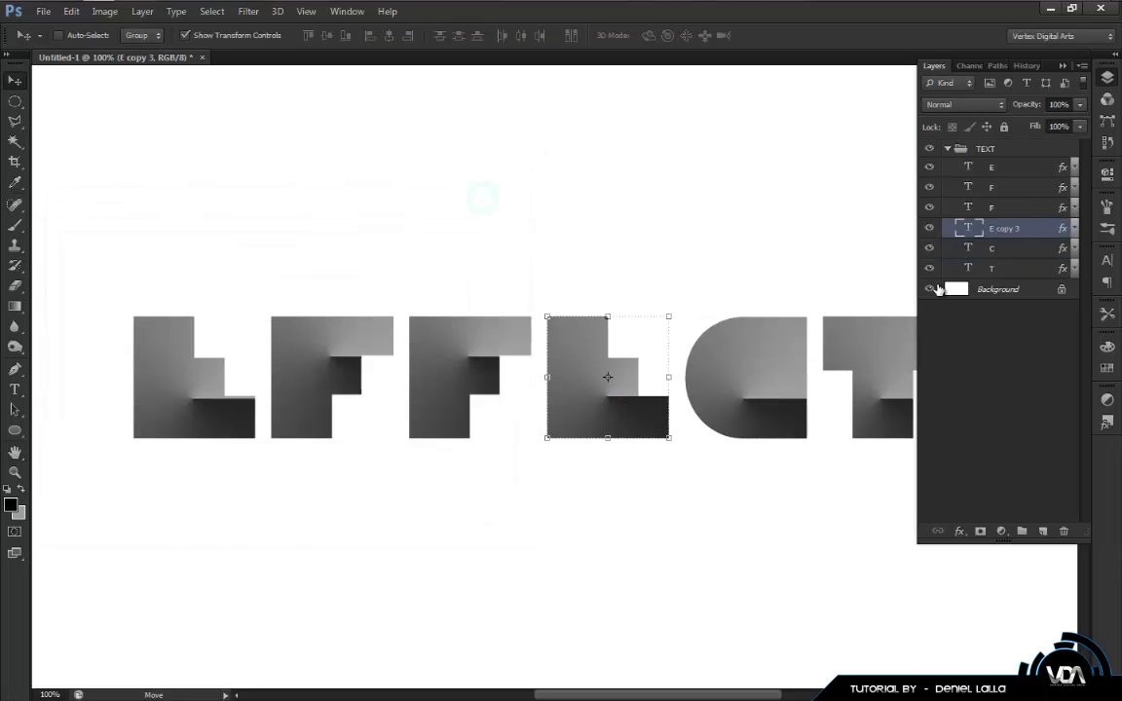
click(1041, 249)
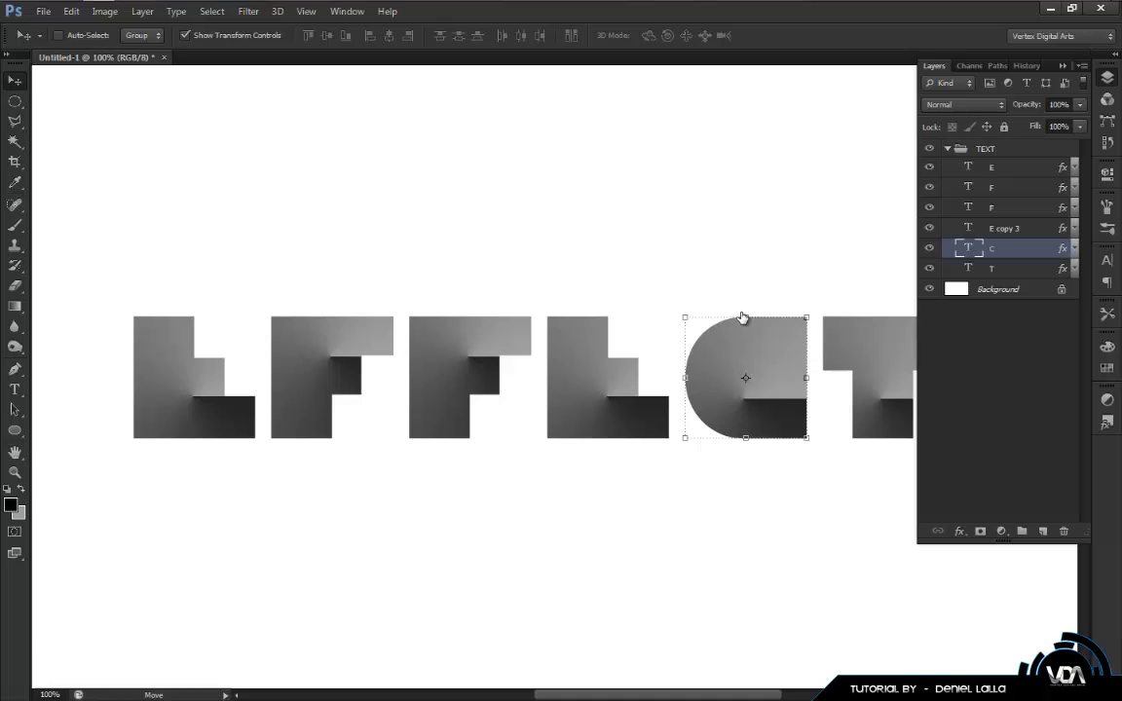
double_click(1050, 249)
click(98, 368)
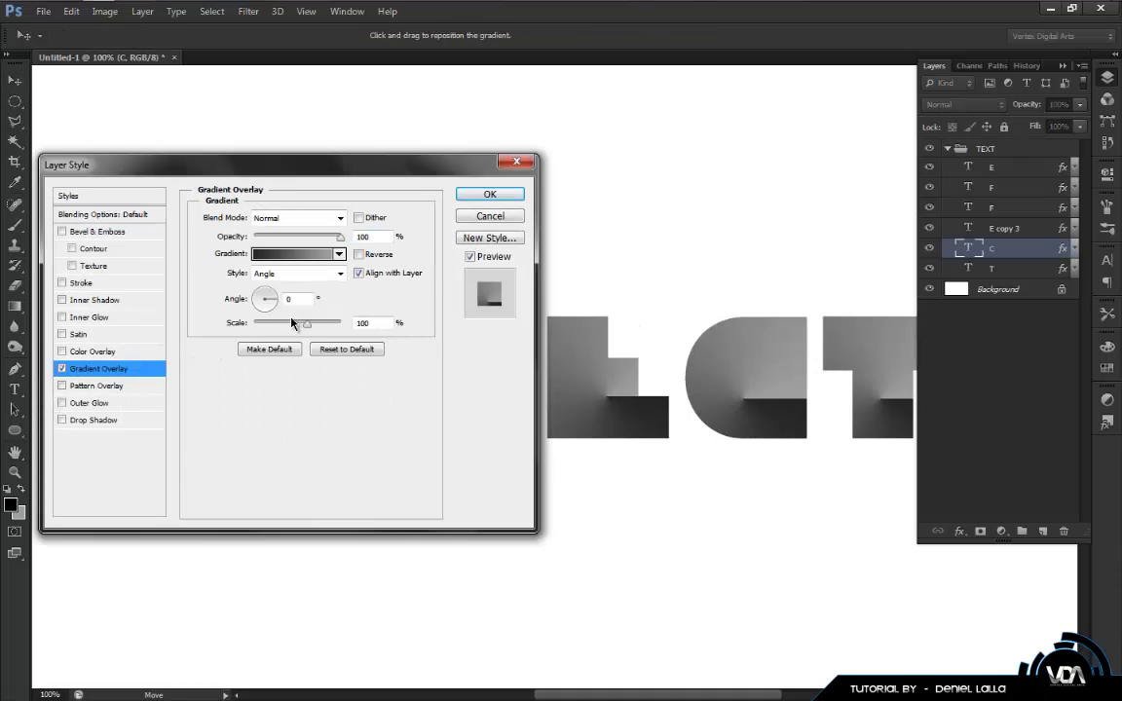
drag(775, 385, 777, 380)
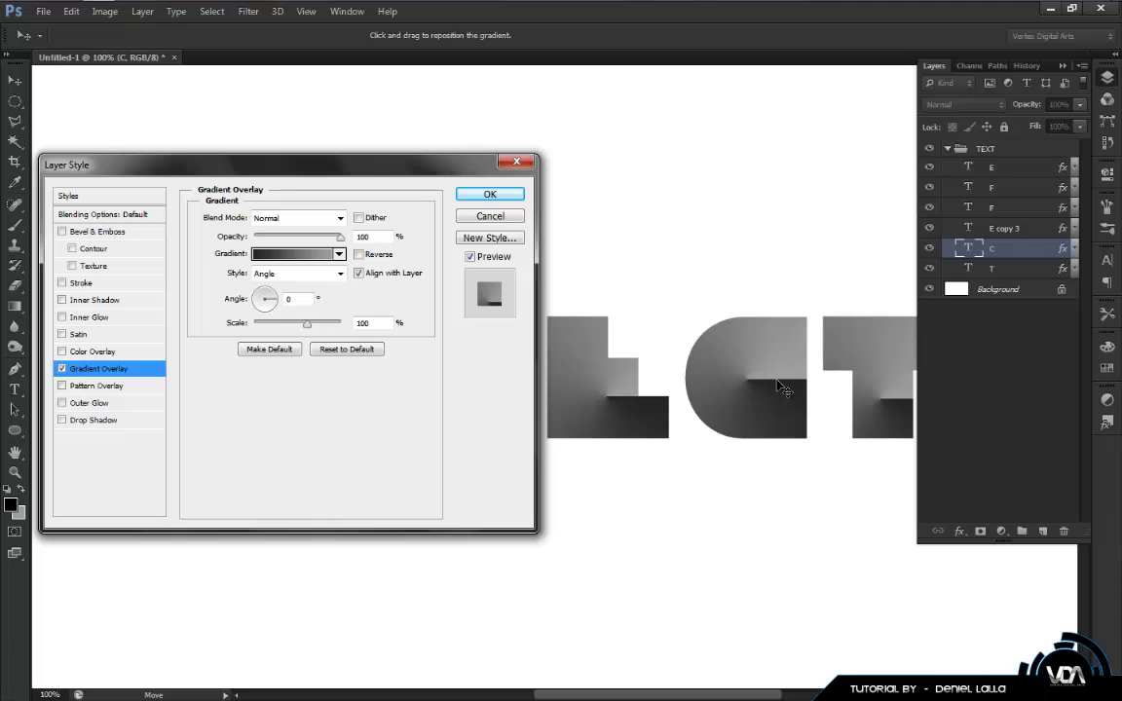
click(489, 194)
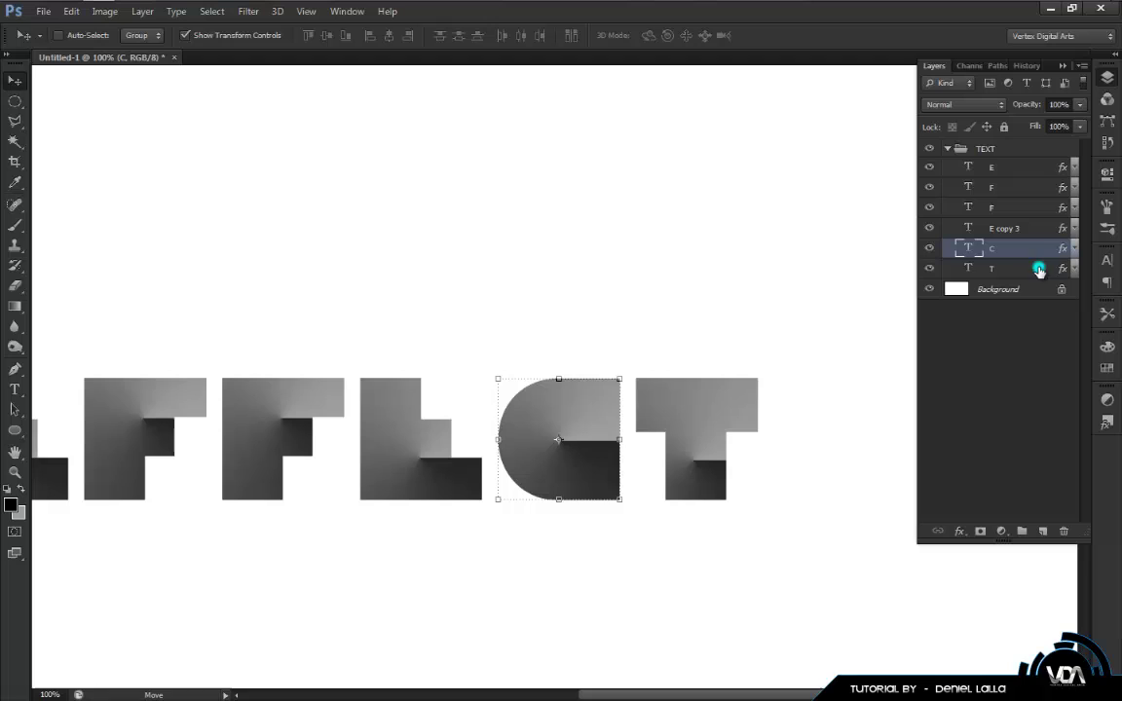
- Set the T's gradient overlay angle to 90° and move its centre up and right
click(1039, 268)
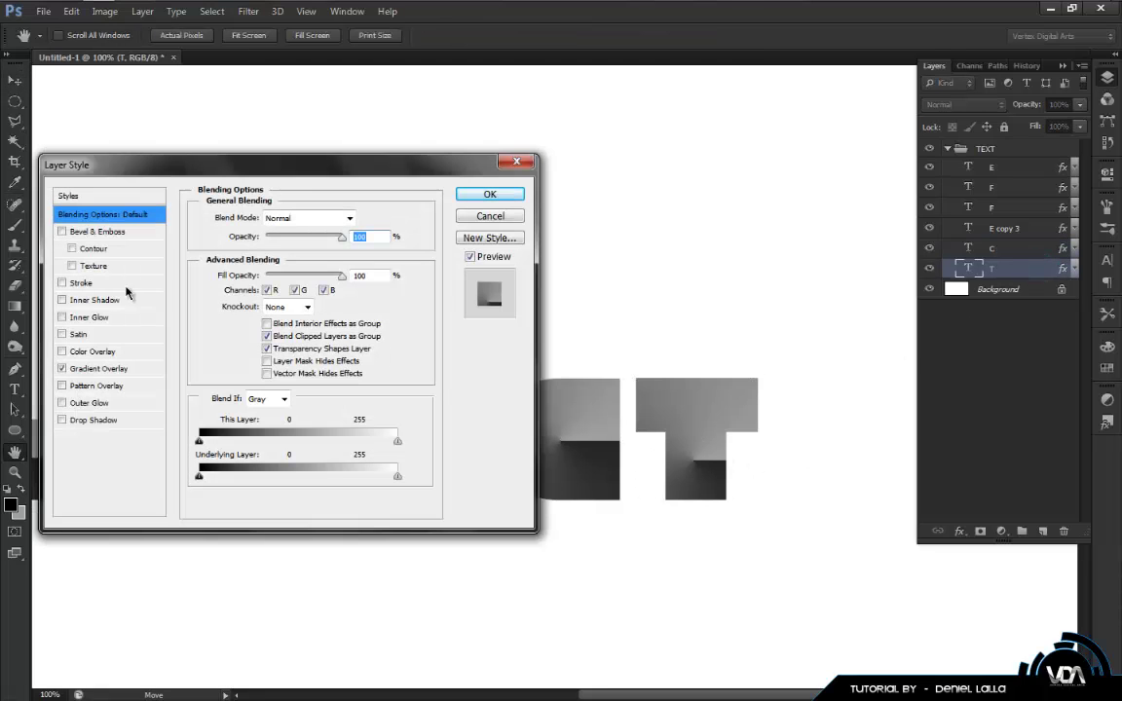
click(109, 370)
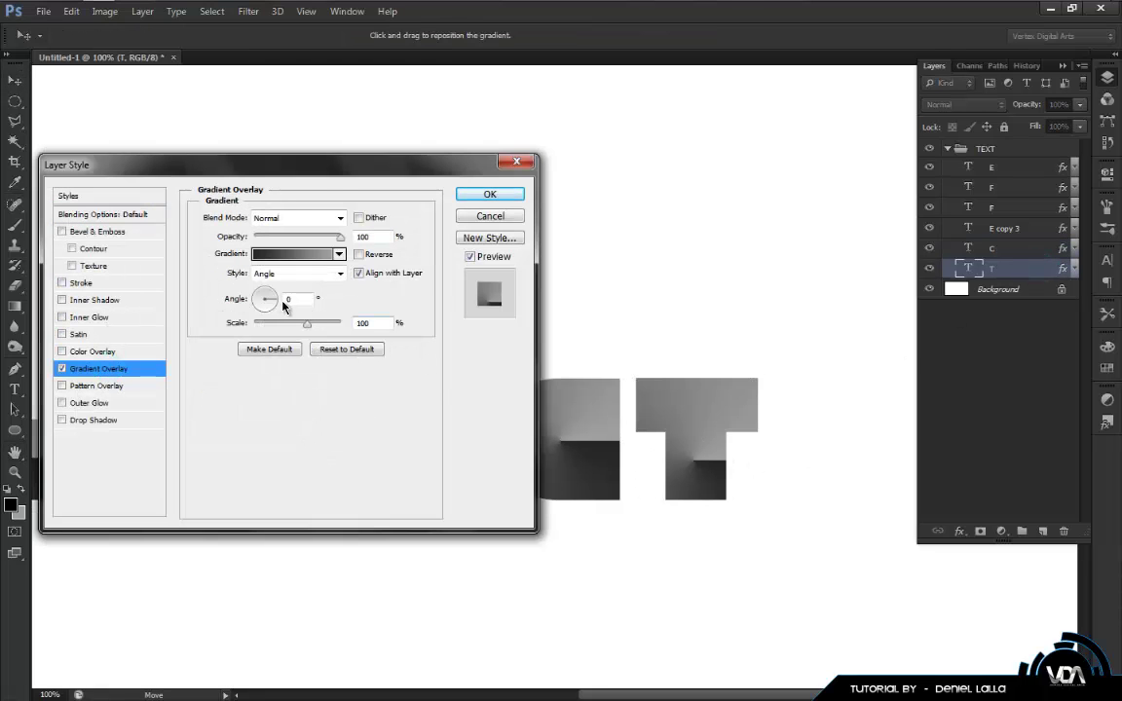
drag(274, 289, 267, 289)
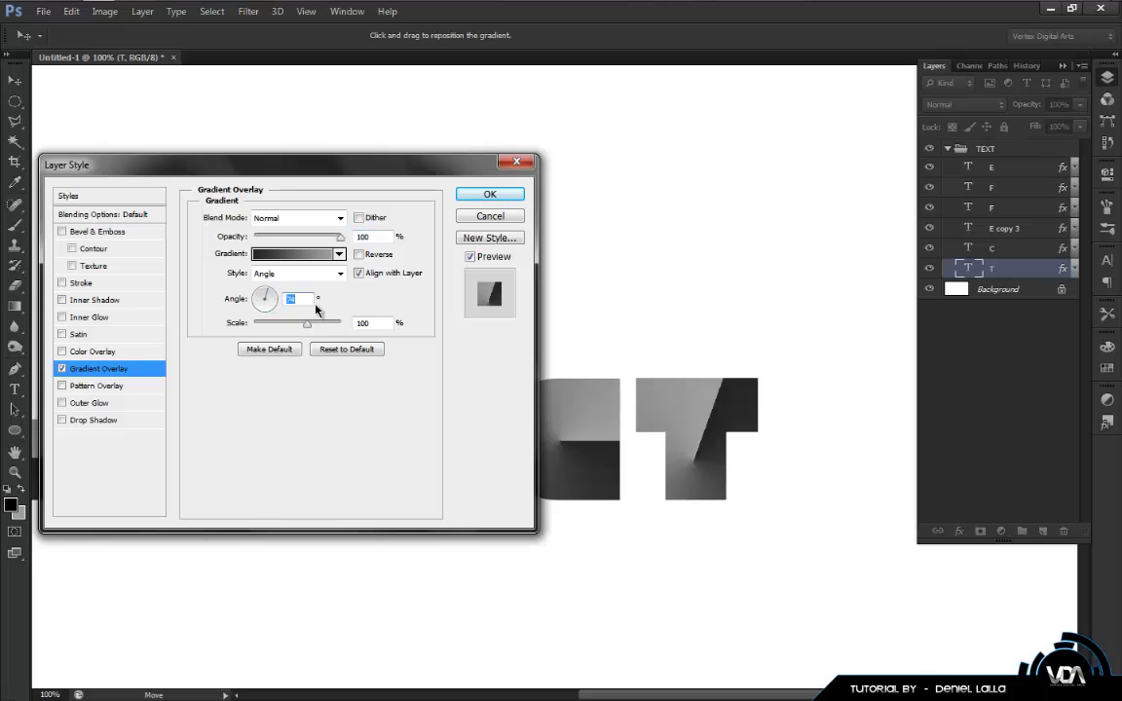
text(90)
mouse_move(698, 431)
mouse_down()
mouse_move(670, 370)
mouse_move(699, 420)
mouse_up()
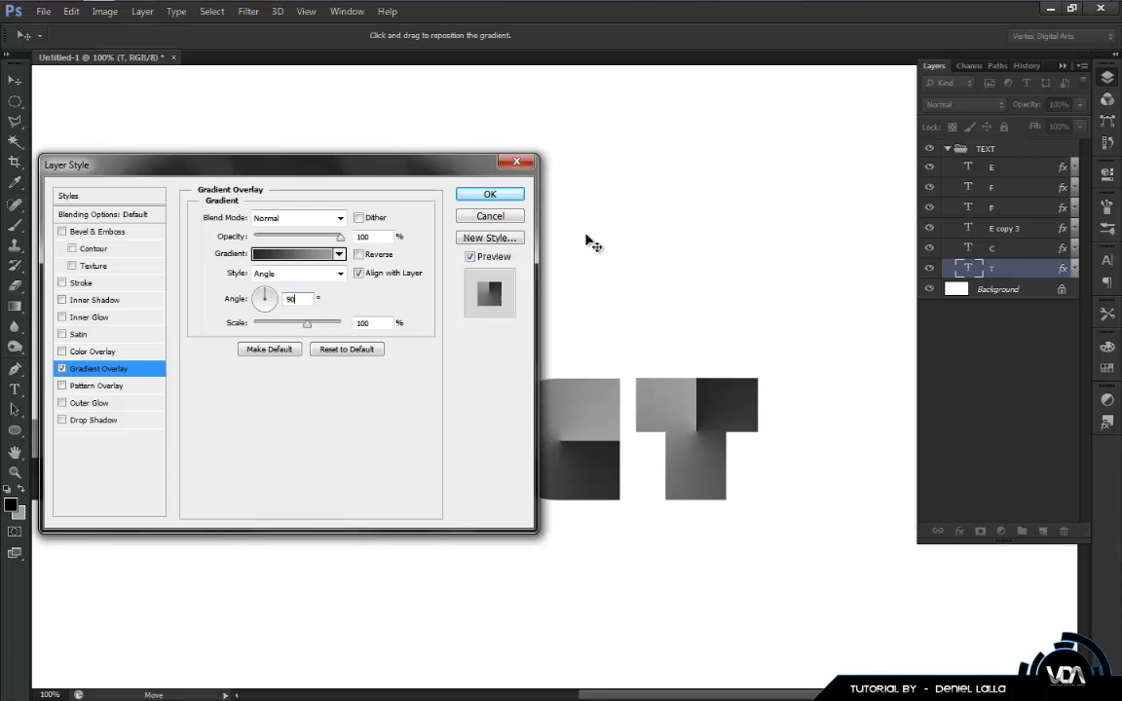
click(466, 195)
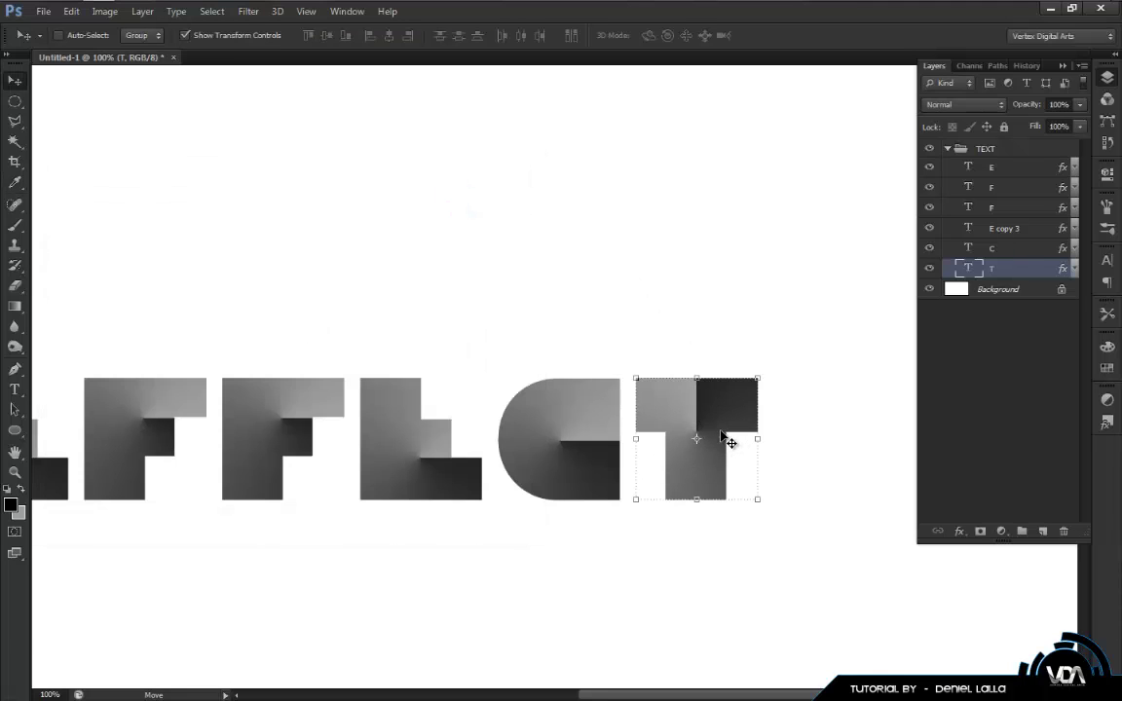
- Scale the TEXT group proportionally to about 123% from its centre and commit the transform
click(995, 430)
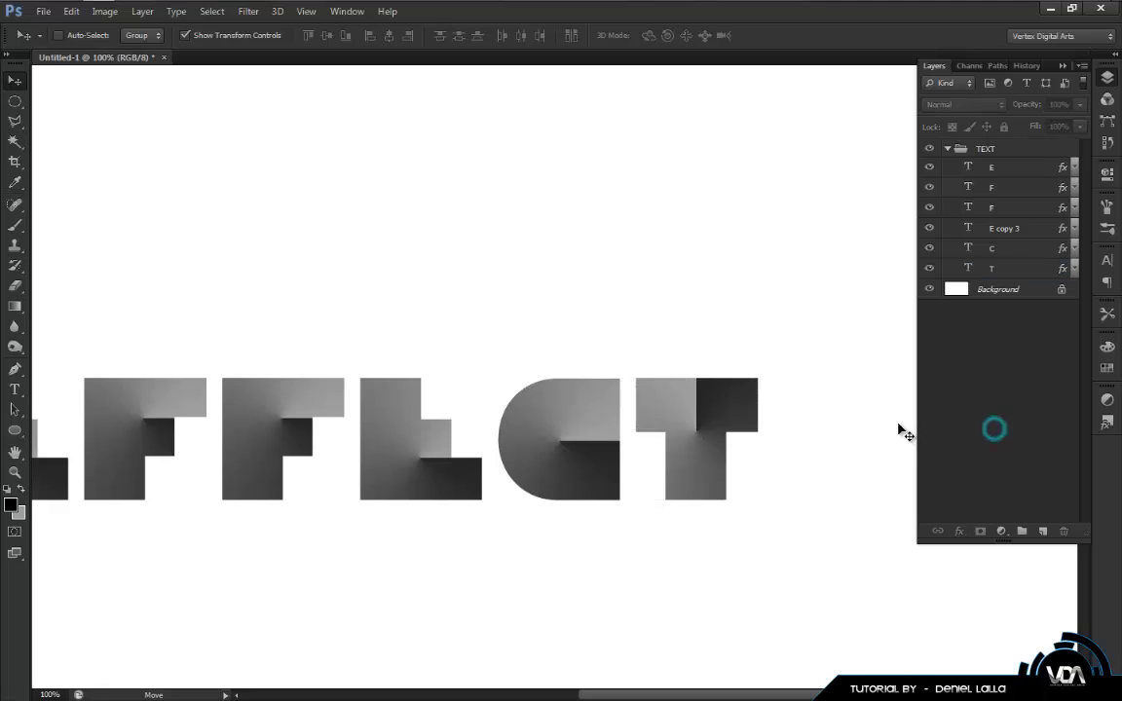
key(ctrl+minus)
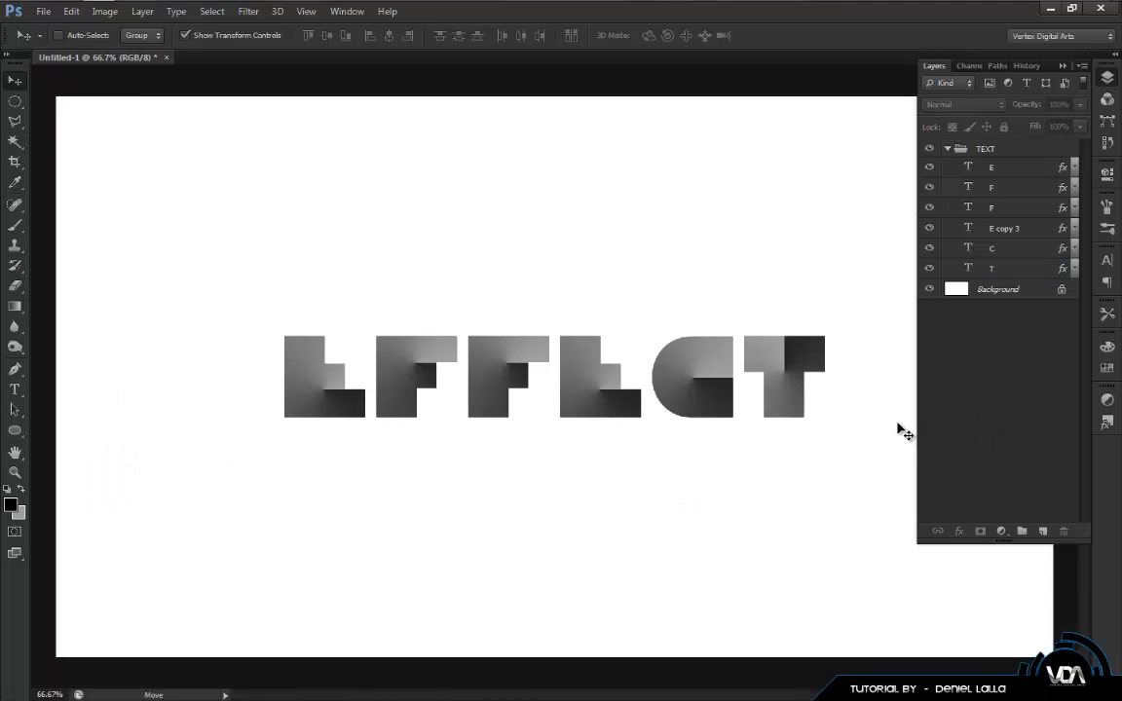
key(ctrl+minus)
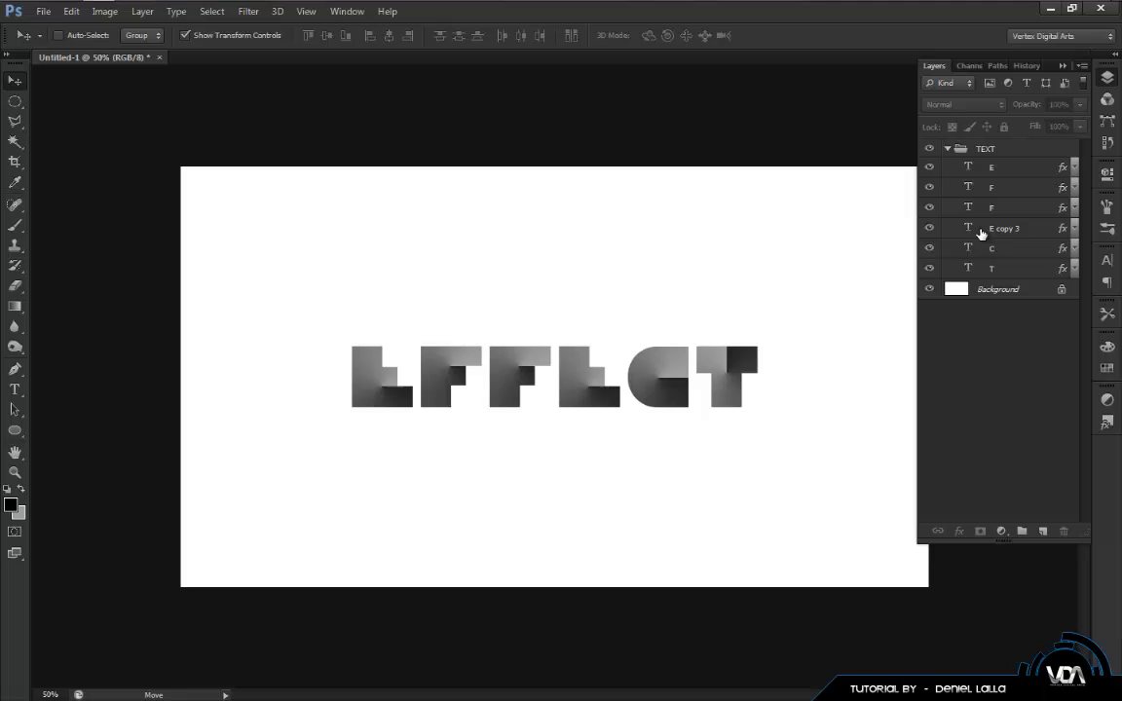
click(1016, 149)
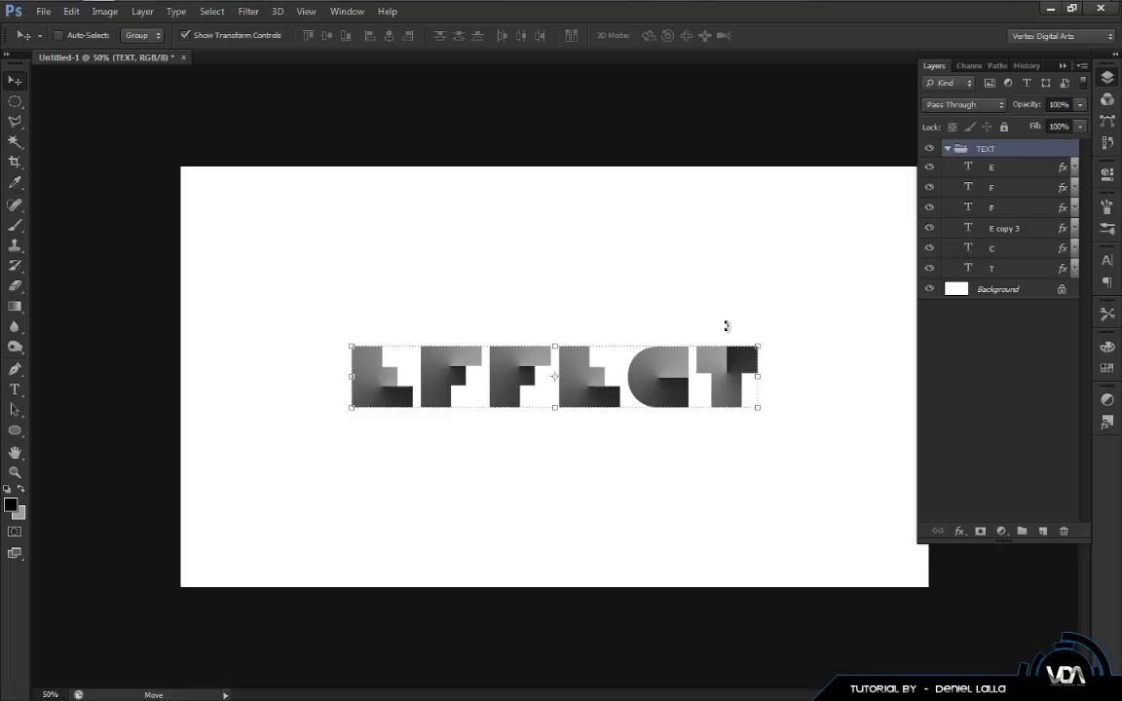
click(759, 346)
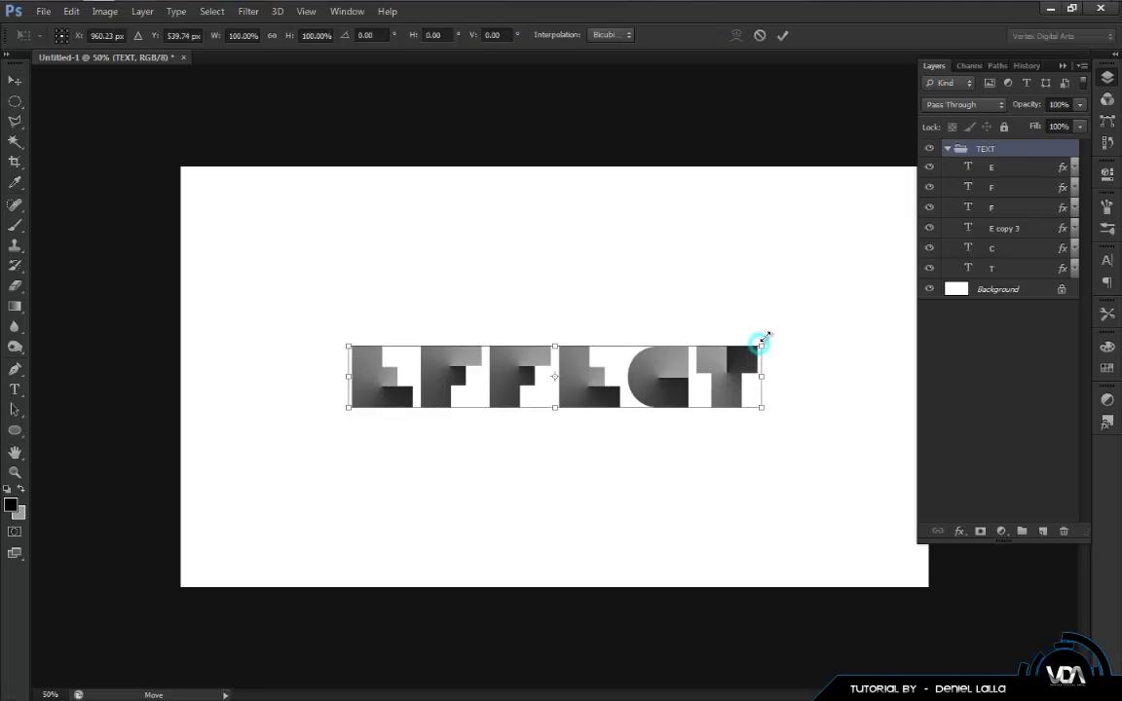
key(shift+alt)
drag(766, 334, 800, 300)
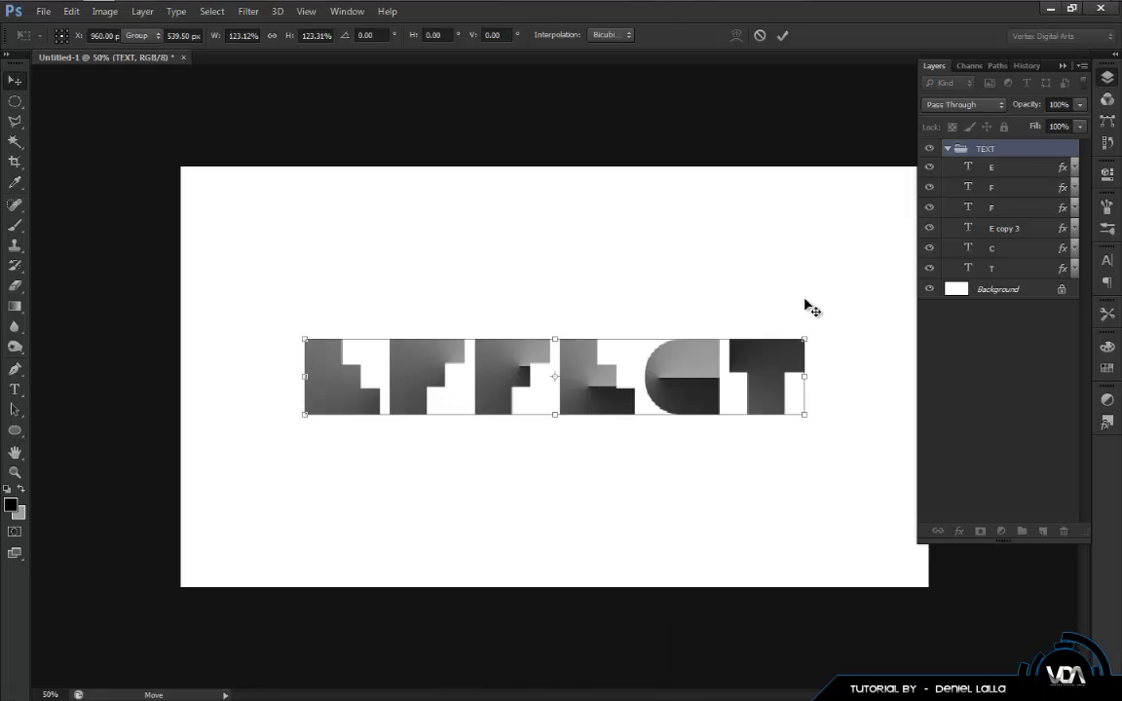
key(Return)
click(962, 369)
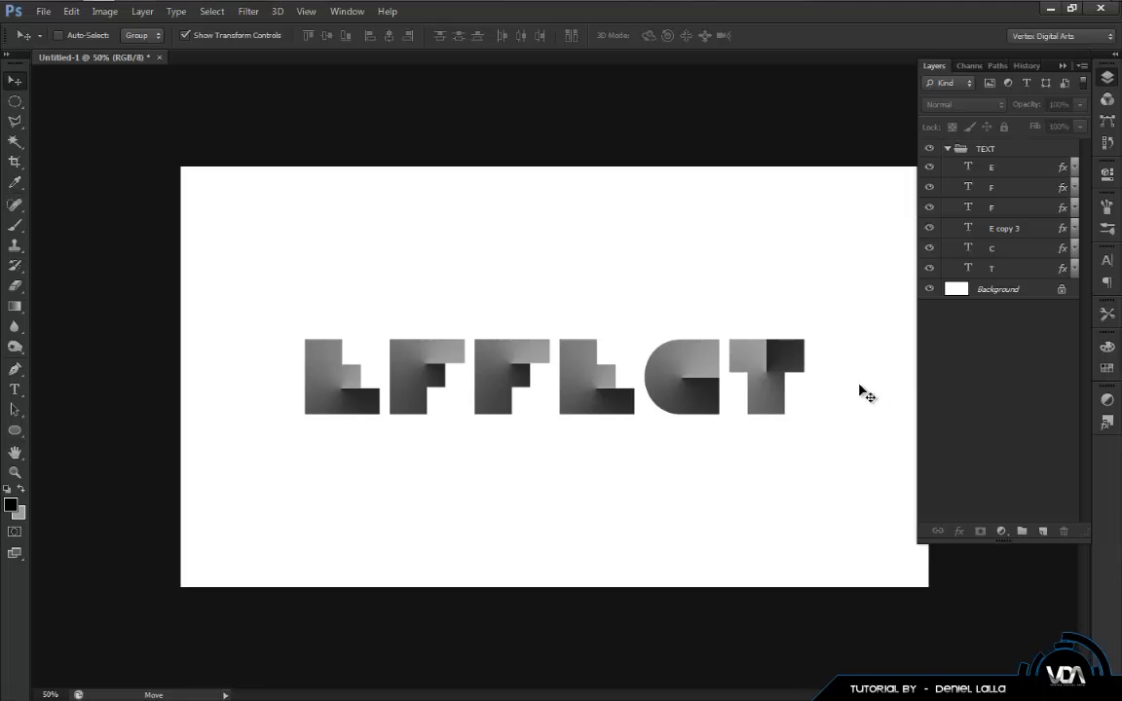
- Add a centre guide and drag a radial gradient outward from the canvas centre on the Background
click(1018, 290)
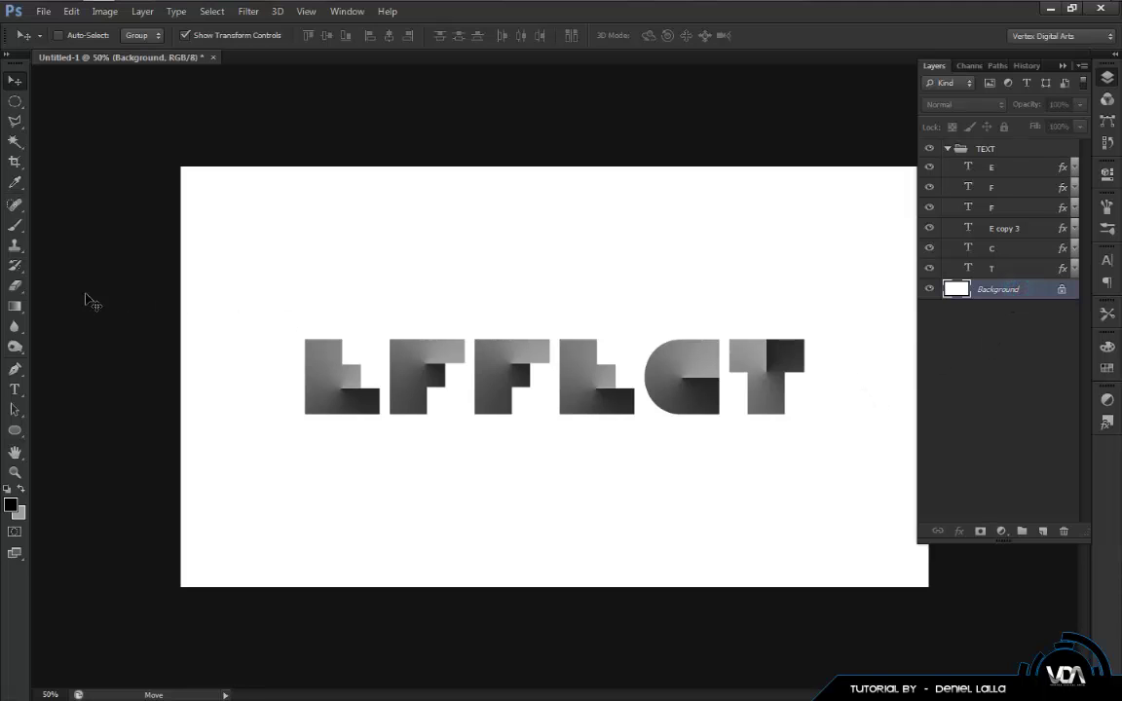
click(15, 306)
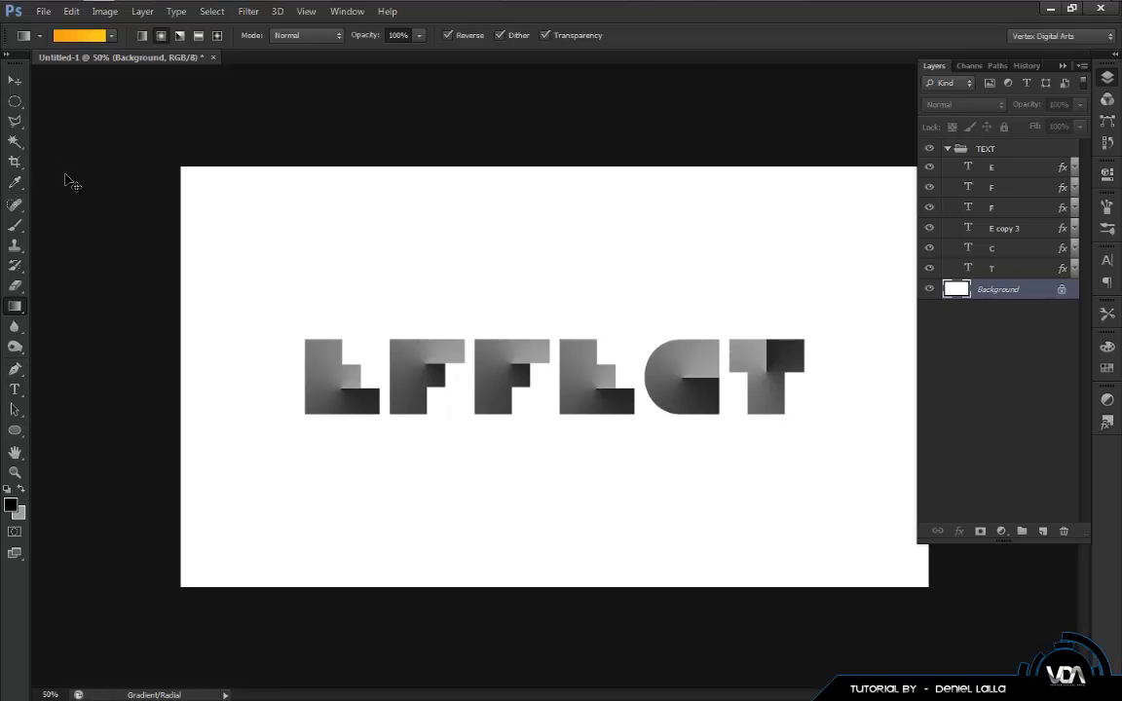
key(ctrl+r)
drag(37, 238, 560, 222)
drag(580, 385, 580, 384)
drag(575, 382, 188, 590)
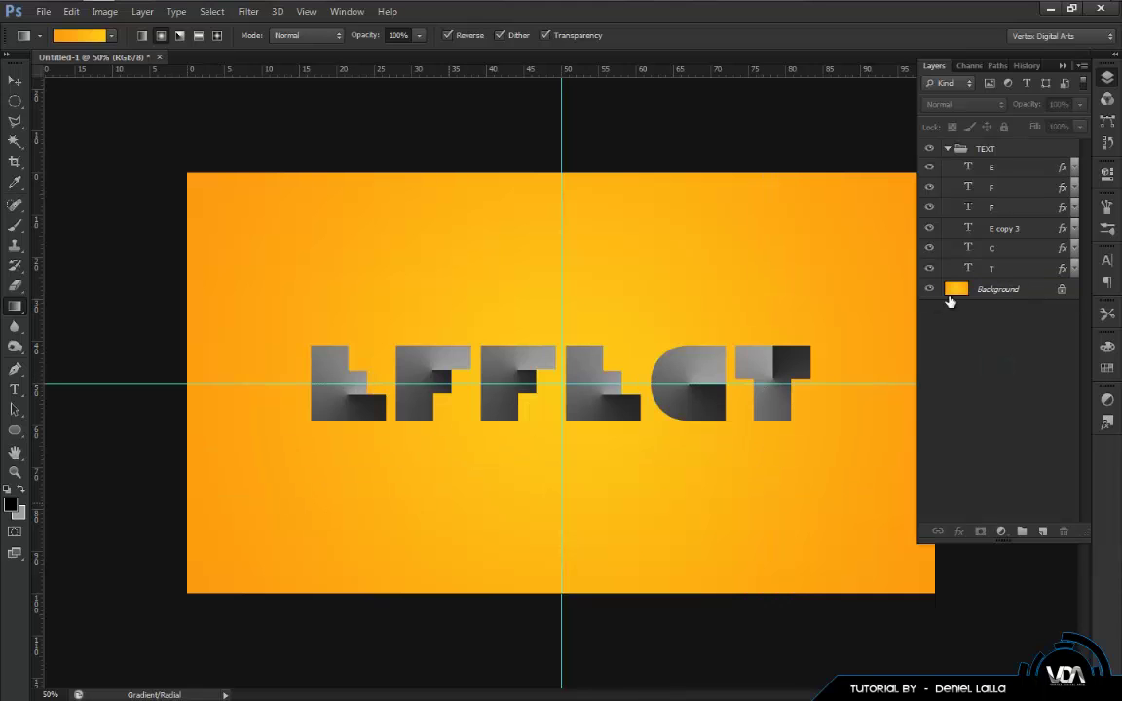
- Set the gradient stops to orange ff9c00 and yellow ffcc00, then hide guides and rulers
click(73, 33)
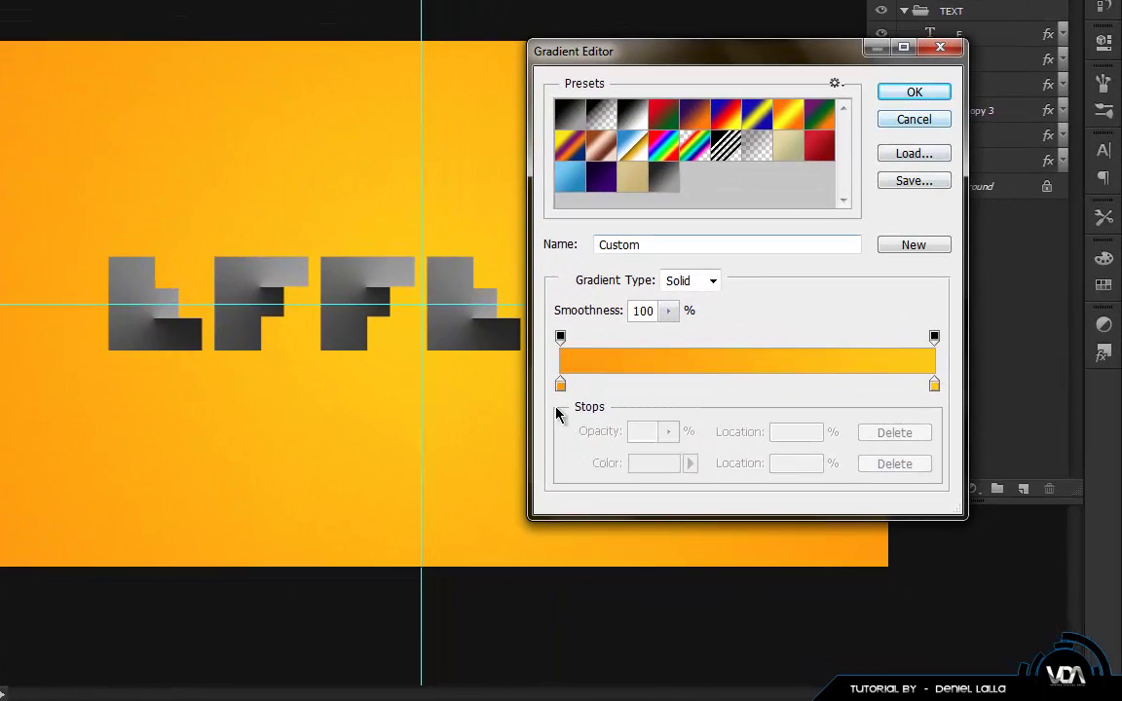
click(560, 385)
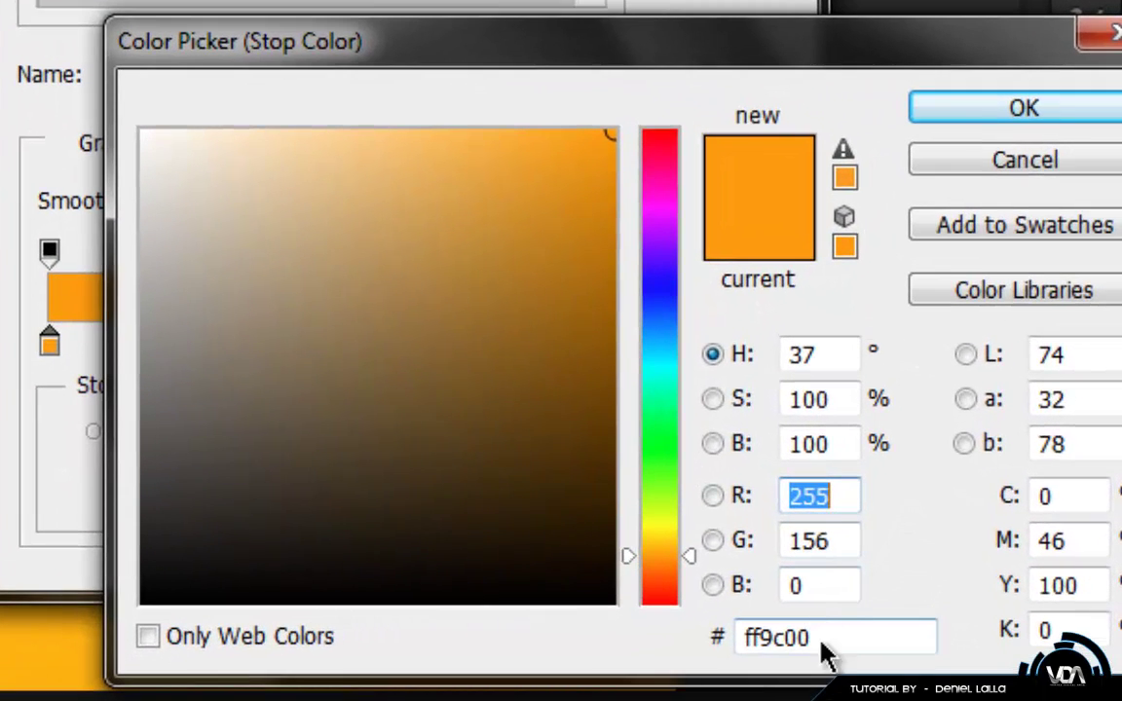
click(950, 105)
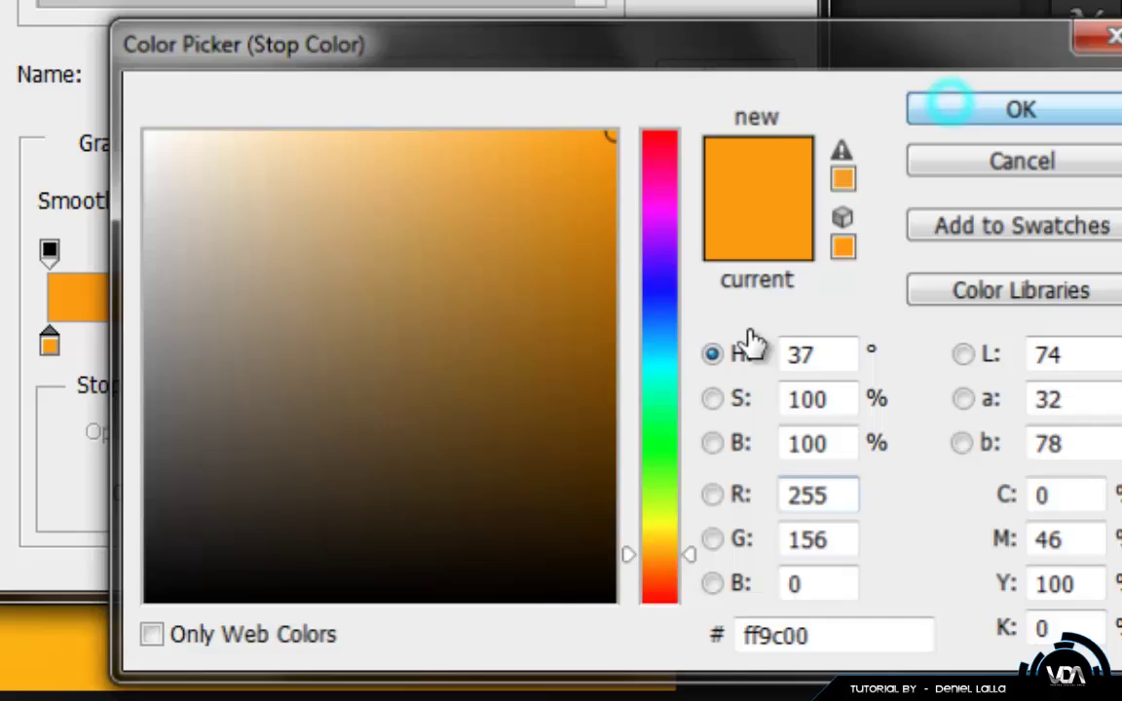
double_click(764, 341)
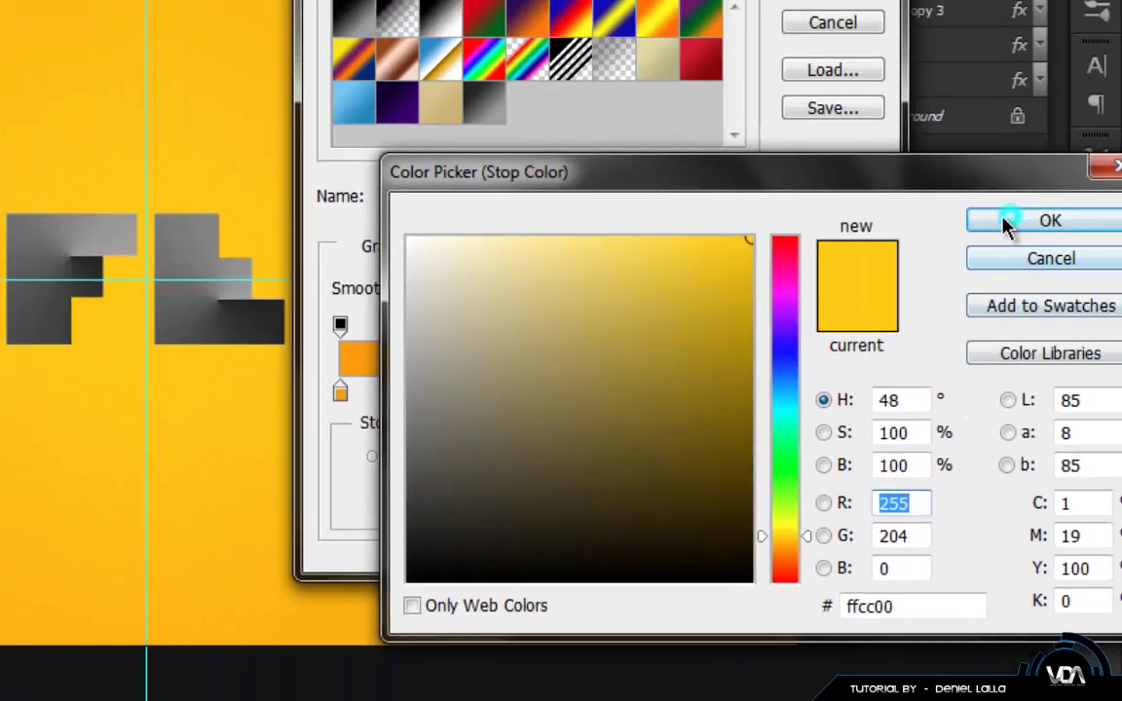
click(1024, 108)
click(955, 215)
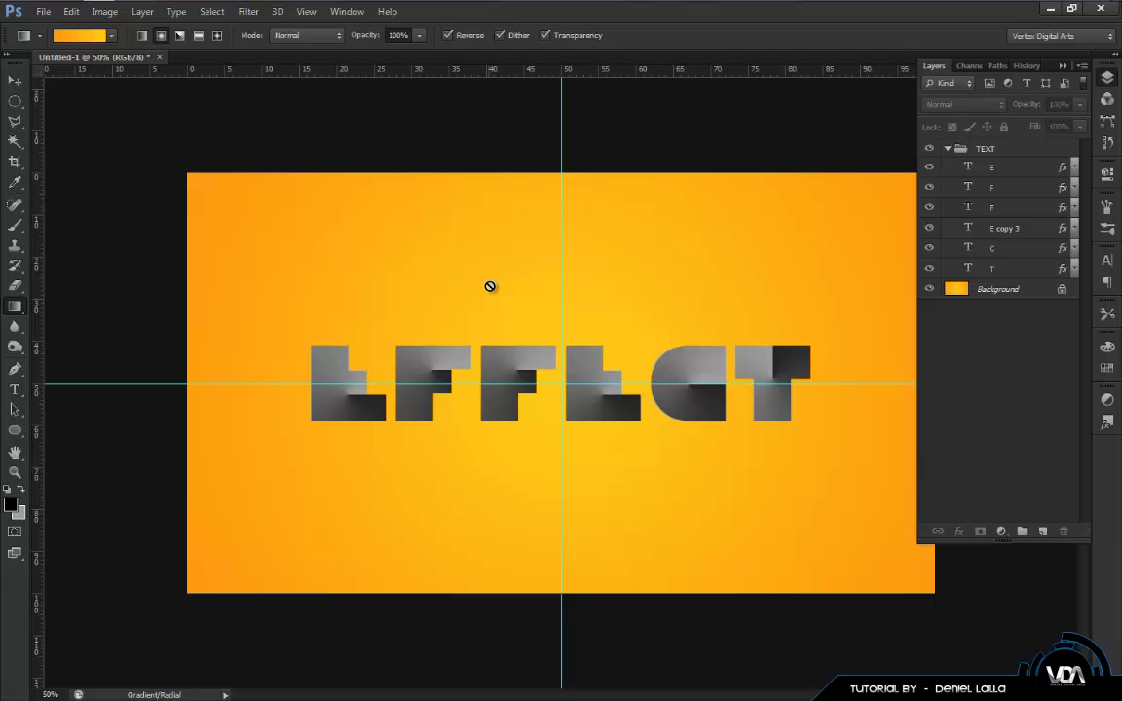
key(ctrl+semicolon)
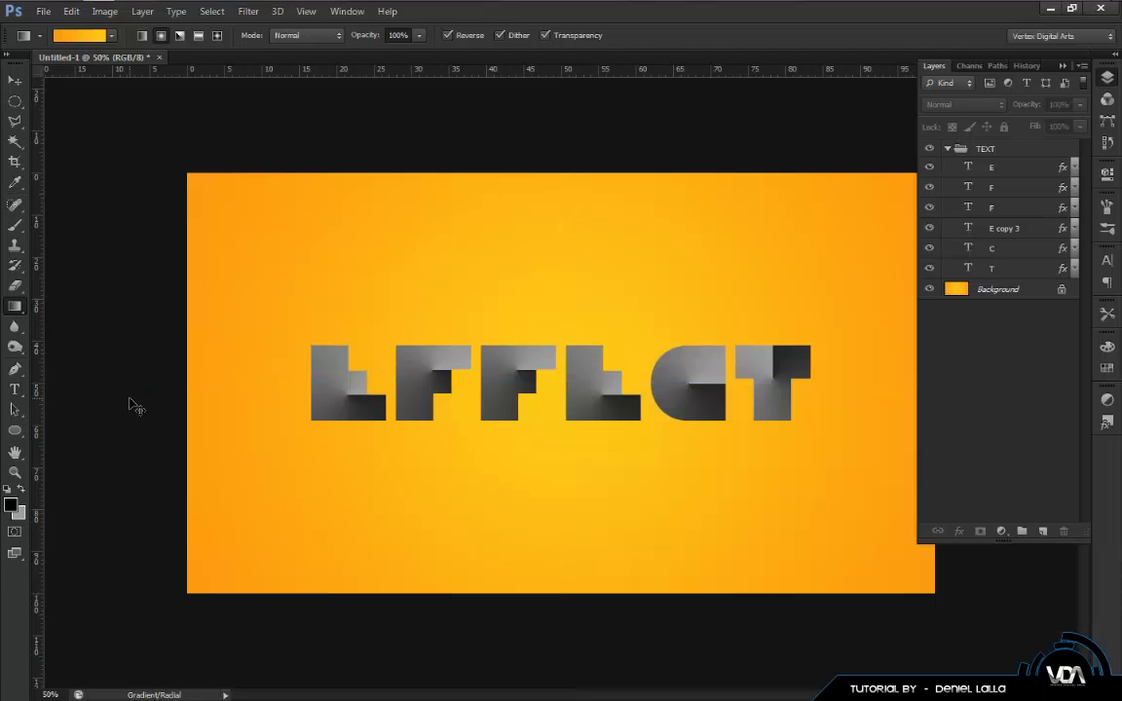
key(ctrl+r)
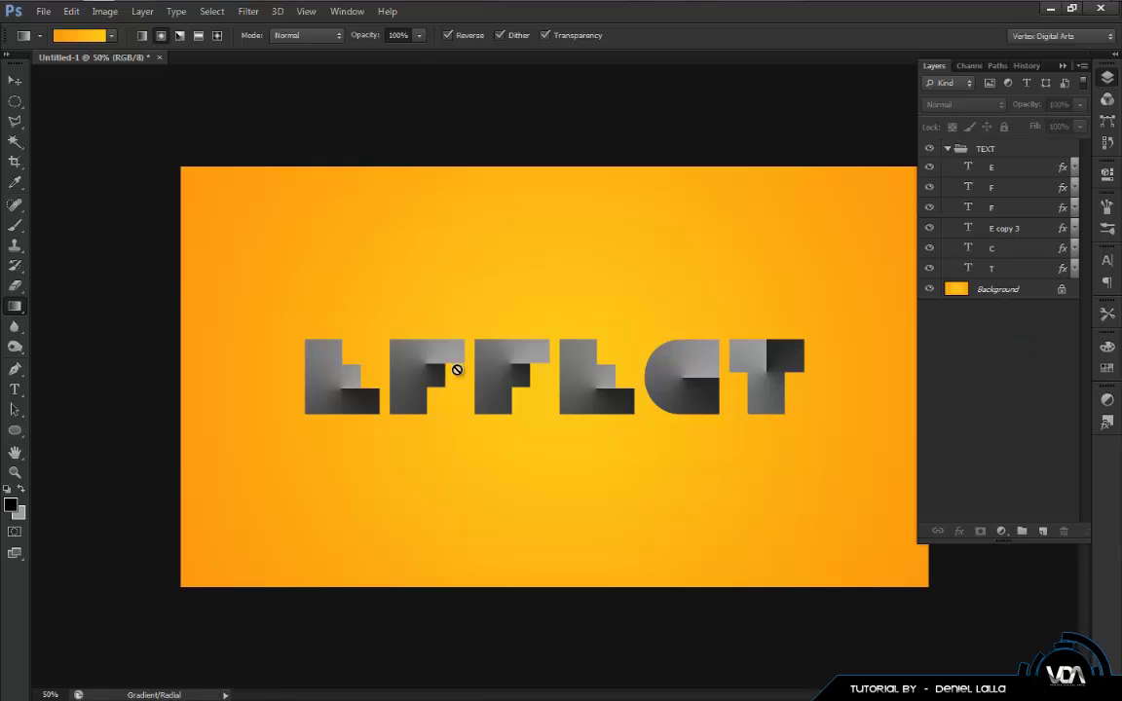
- Enable an Inner Shadow in the TEXT group's layer style
double_click(1031, 152)
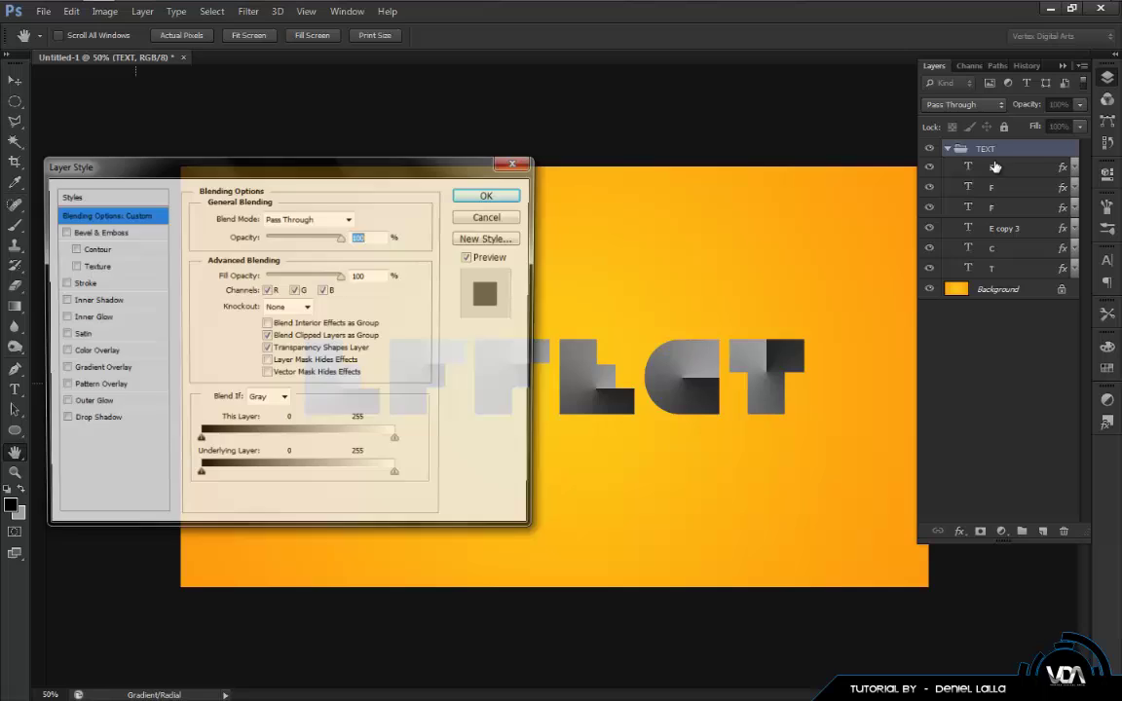
drag(283, 166, 893, 178)
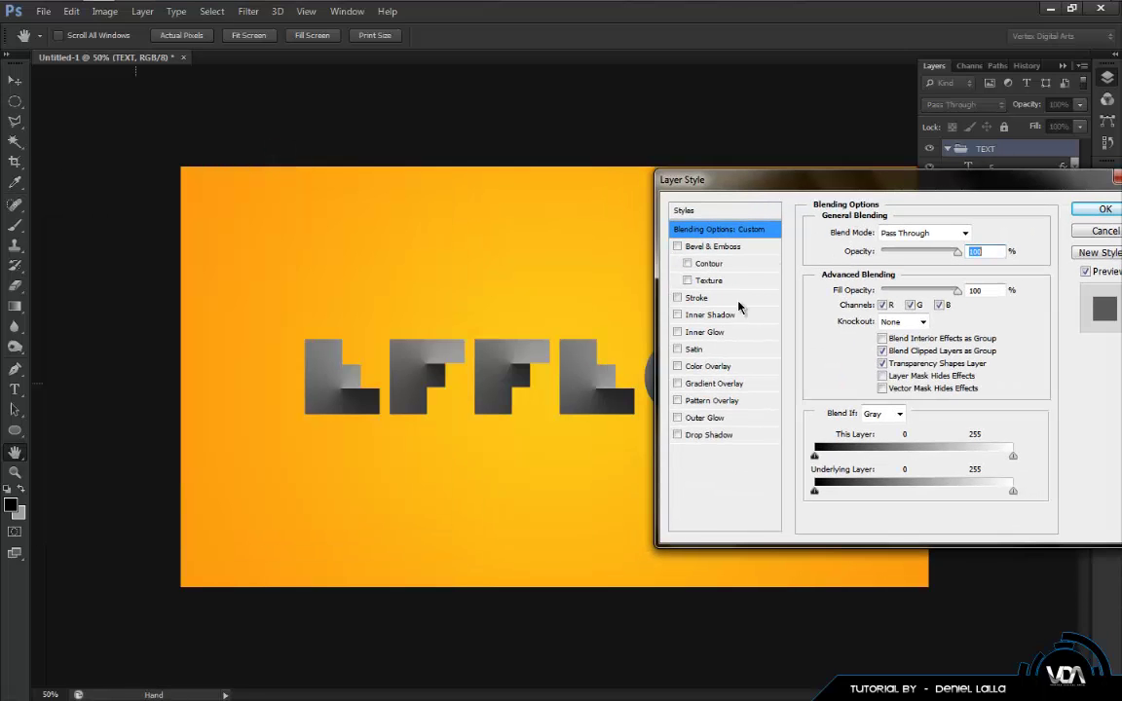
click(696, 298)
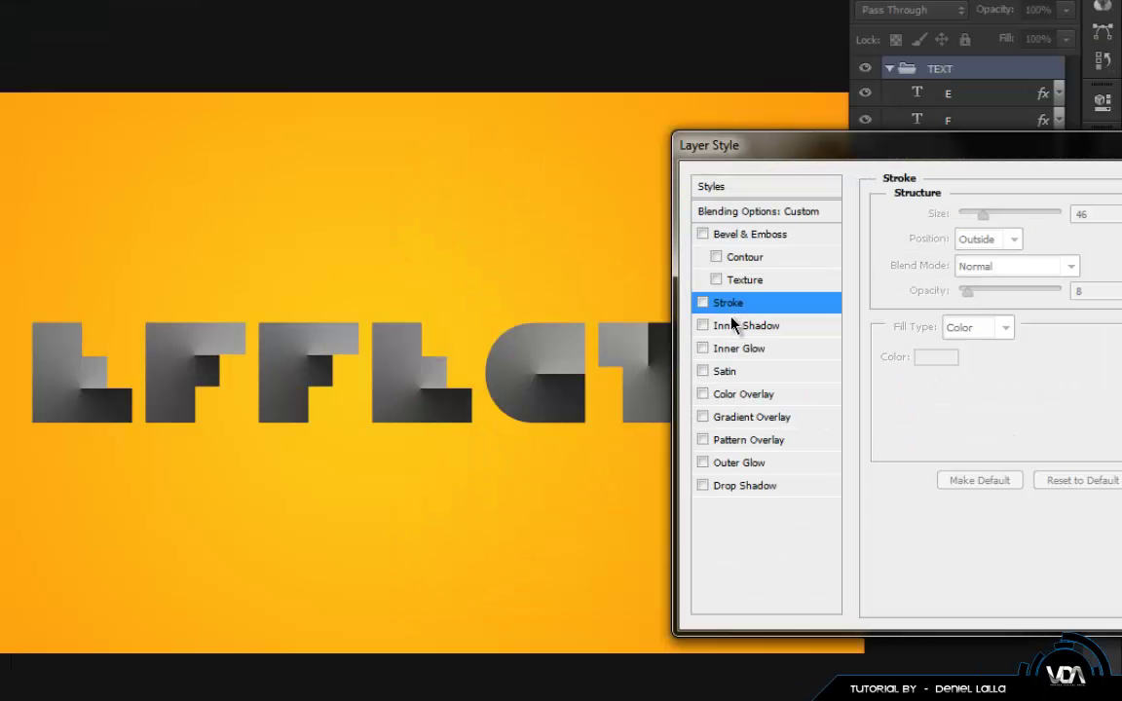
drag(763, 154, 804, 164)
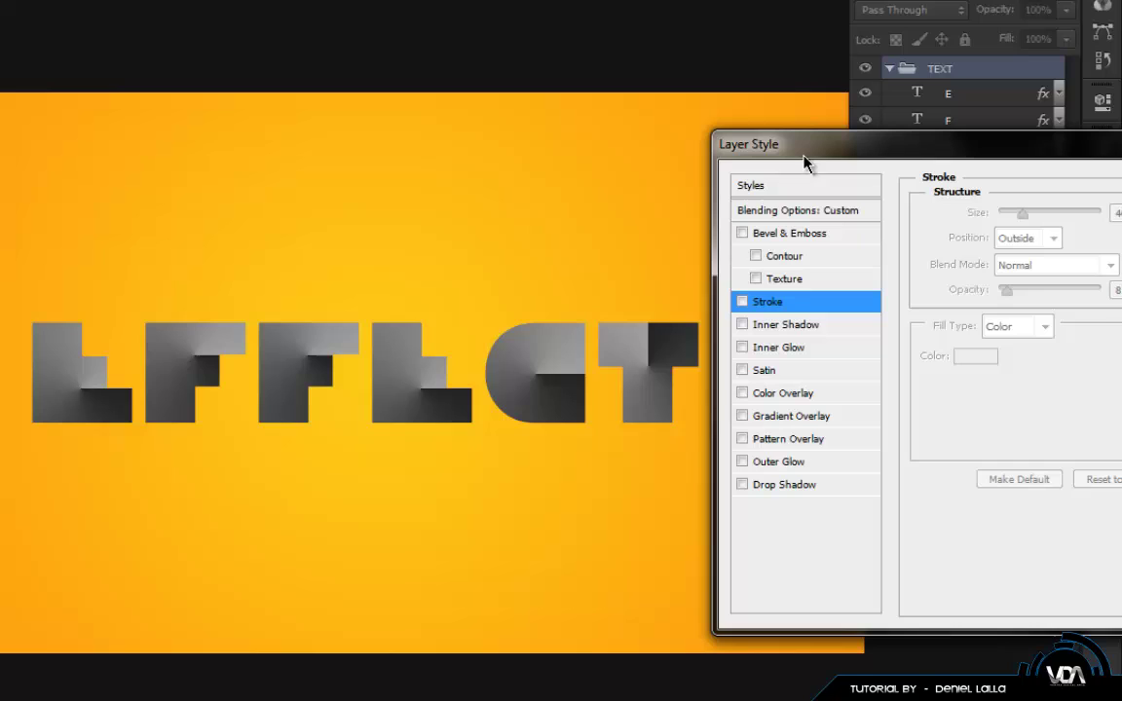
click(820, 331)
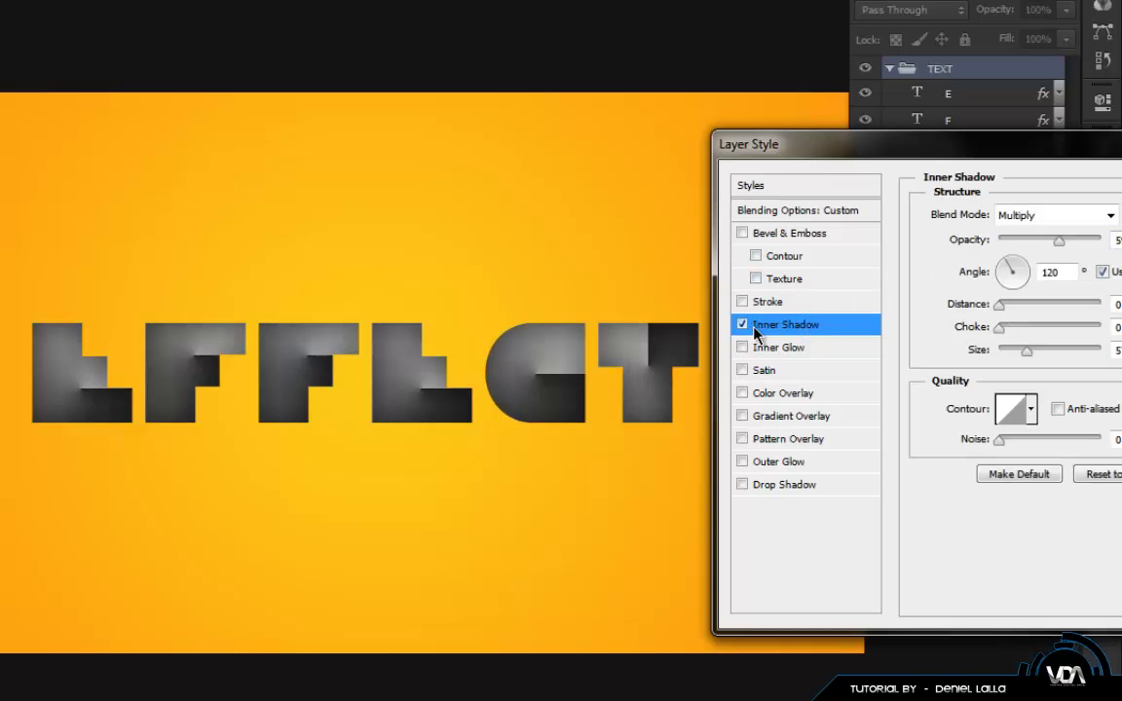
drag(767, 146, 487, 197)
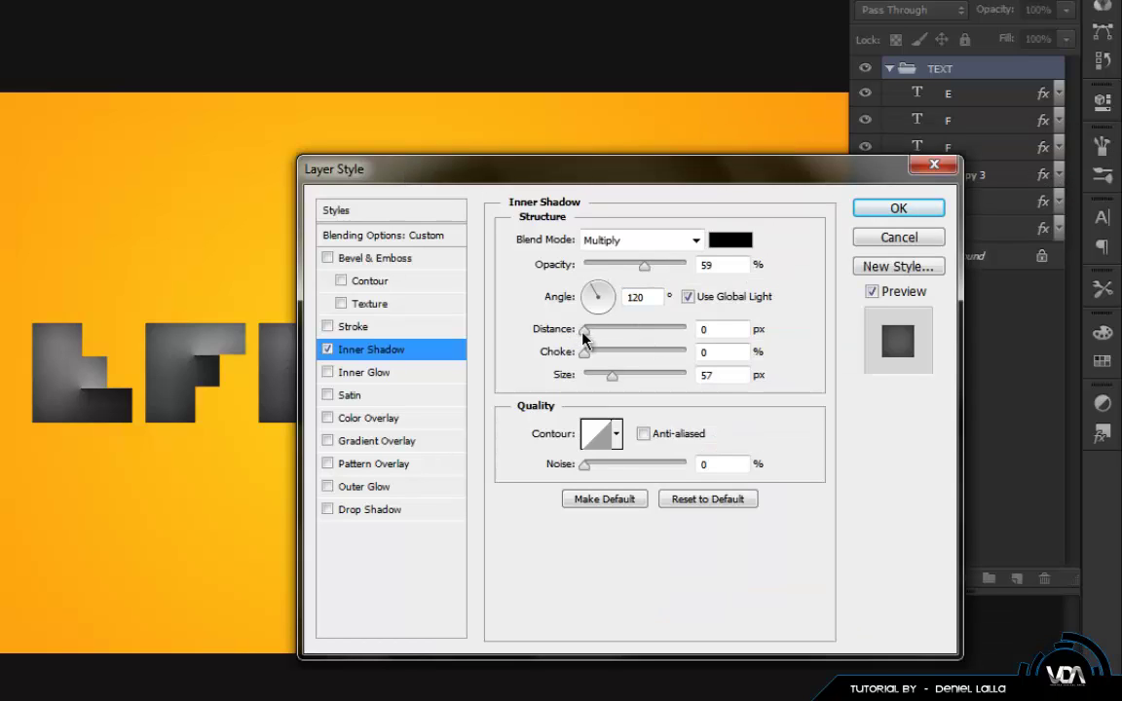
- Set the inner shadow to 0 px distance, 60 px size and 75% opacity, and apply it
drag(584, 331, 644, 333)
drag(479, 169, 849, 184)
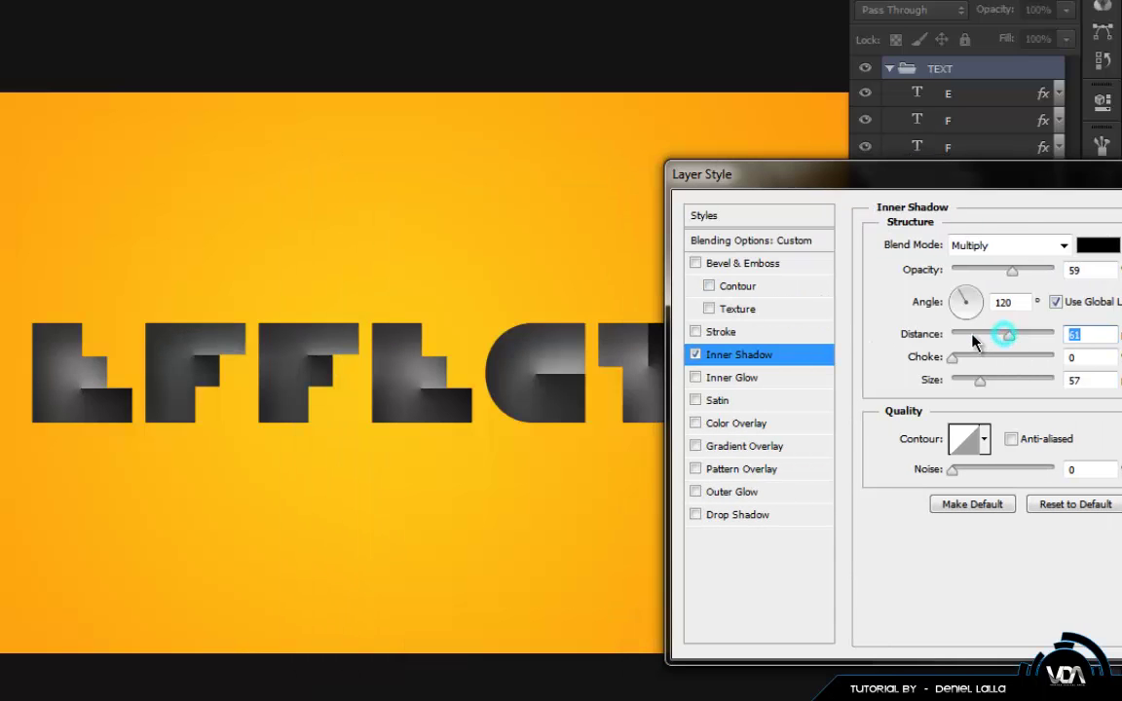
drag(974, 341, 964, 341)
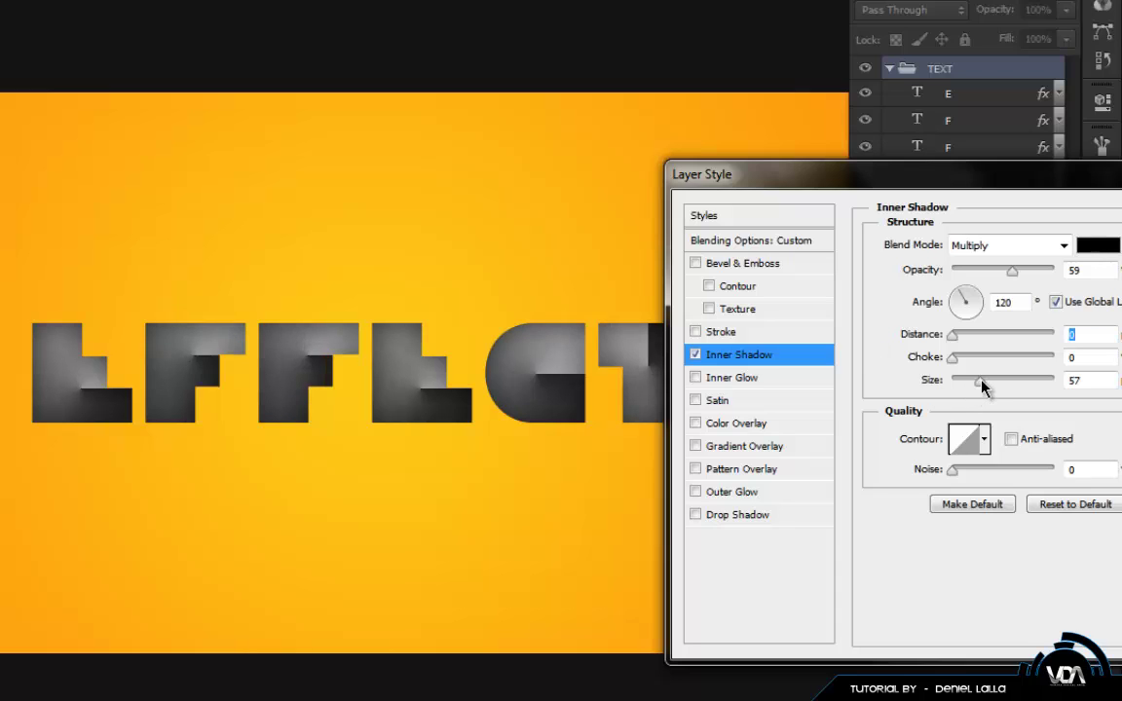
mouse_move(982, 387)
mouse_down()
mouse_move(966, 388)
mouse_move(982, 388)
mouse_up()
drag(986, 387, 982, 385)
drag(1013, 271, 1026, 274)
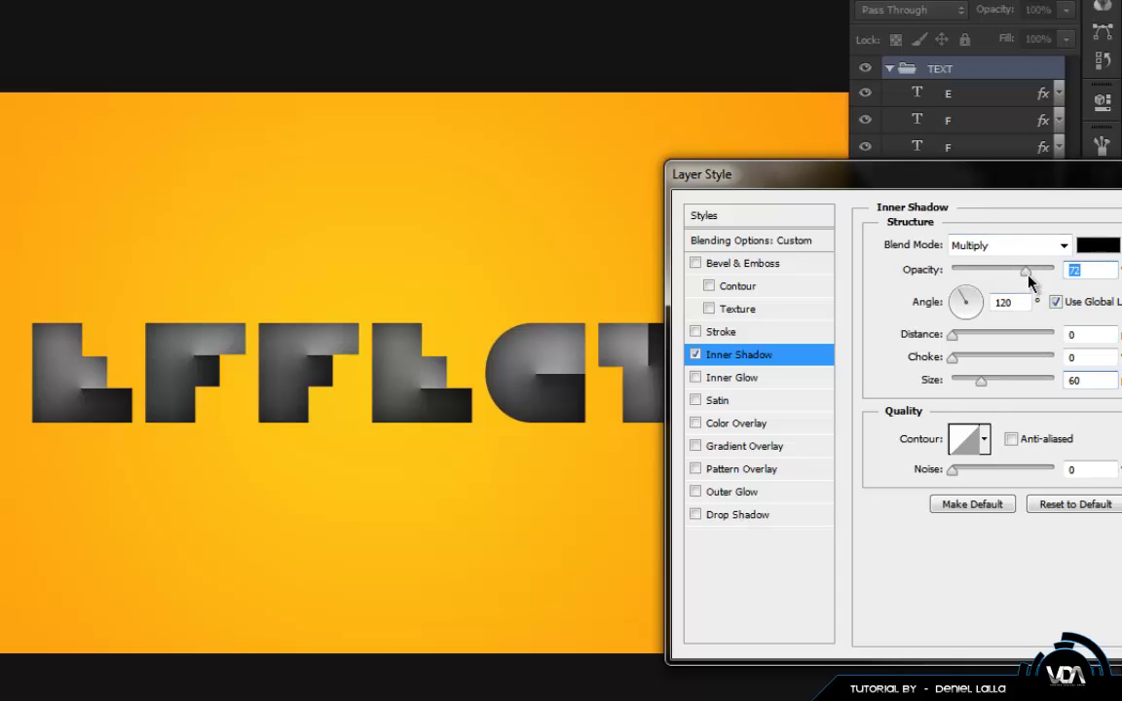
drag(1027, 276, 1026, 278)
text(75)
drag(778, 178, 302, 370)
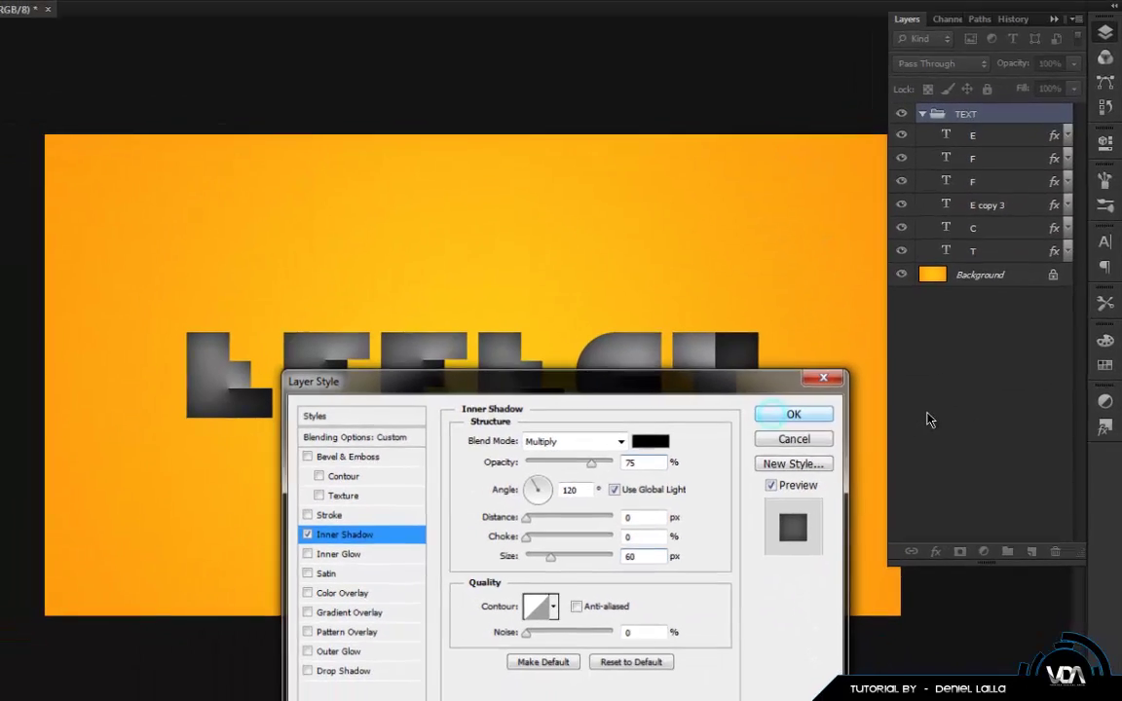
click(719, 419)
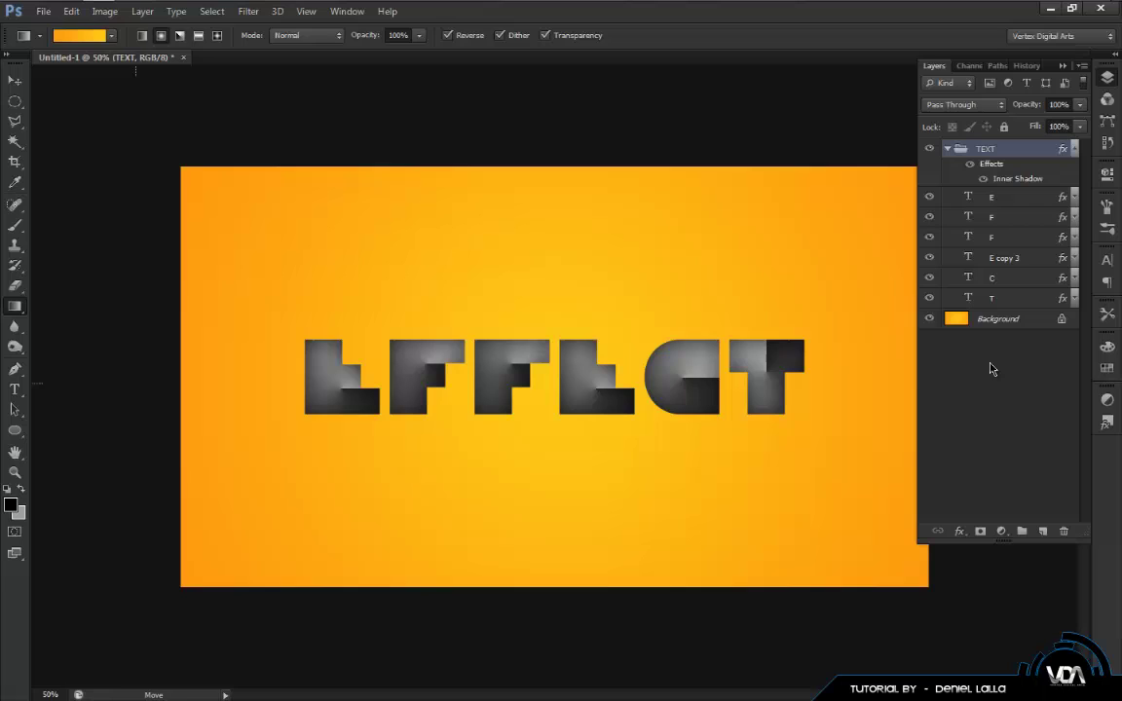
click(1001, 376)
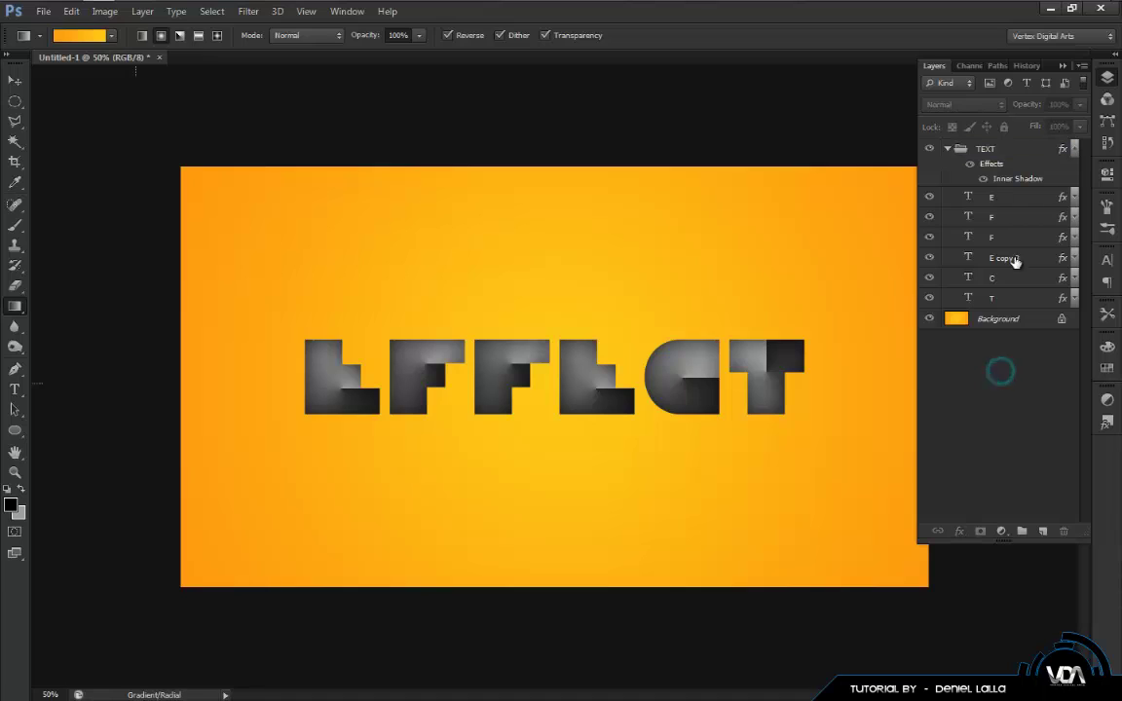
click(944, 147)
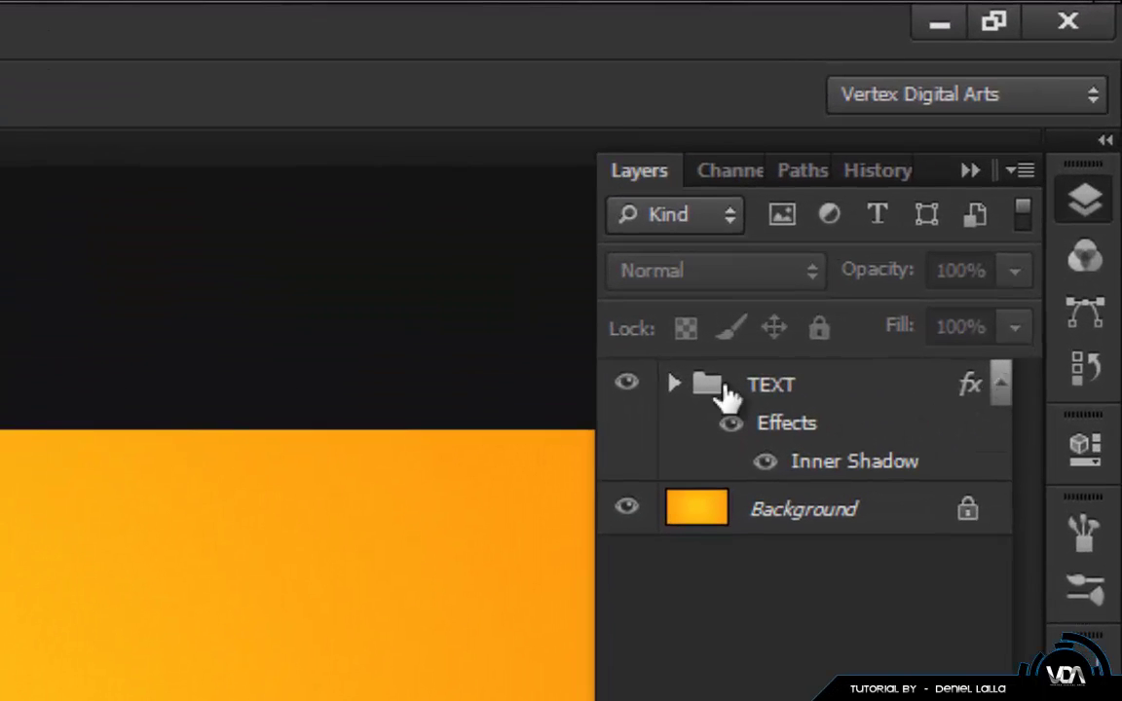
click(672, 386)
click(785, 700)
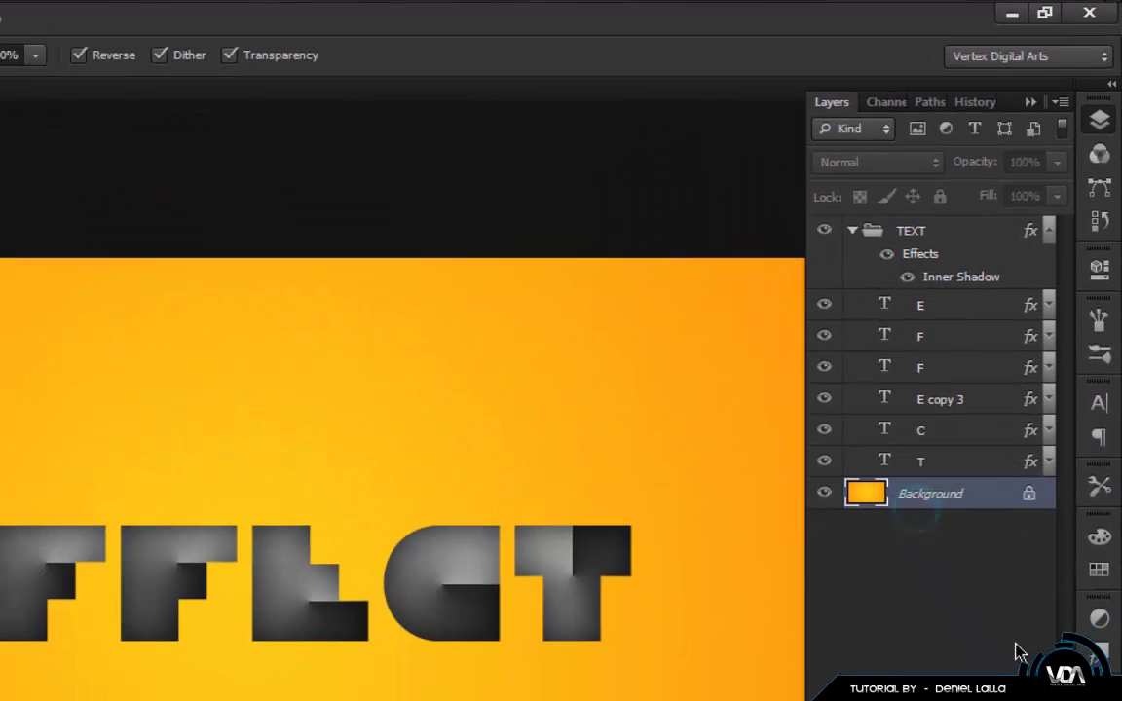
click(937, 306)
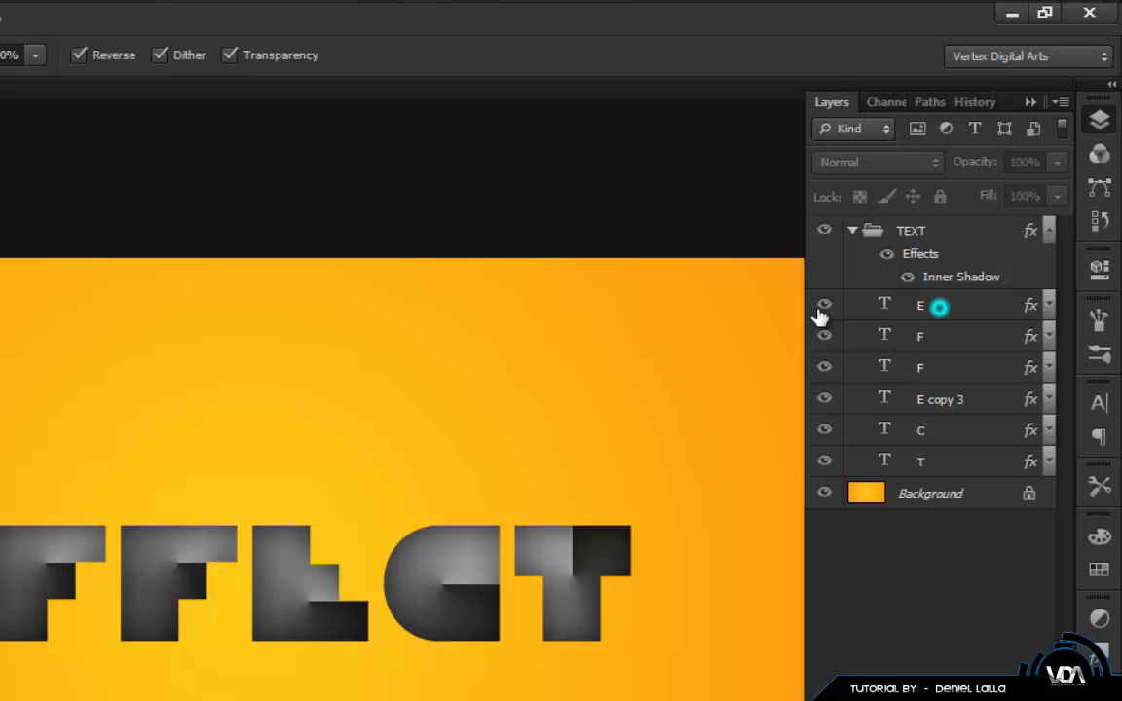